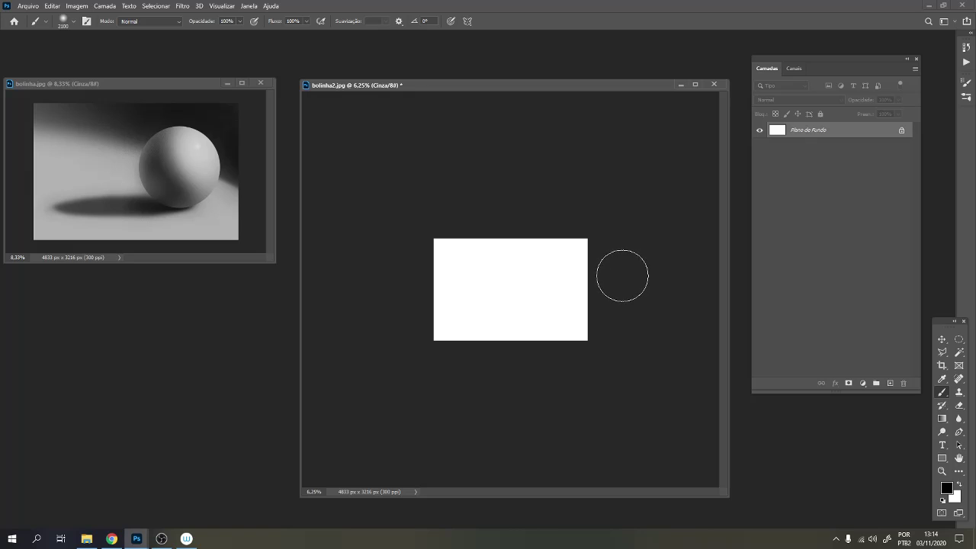
Increase the brush size to 2700 px.
{"action": "key", "text": "bracketright"}
{"action": "key", "text": "bracketright"}
{"action": "key", "text": "bracketright"}
{"action": "key", "text": "bracketright"}
{"action": "key", "text": "bracketright"}
{"action": "key", "text": "bracketright"}
Set the foreground colour to mid grey #959595 and fill the background layer with it.
{"action": "left_click", "coordinate": [946, 488]}
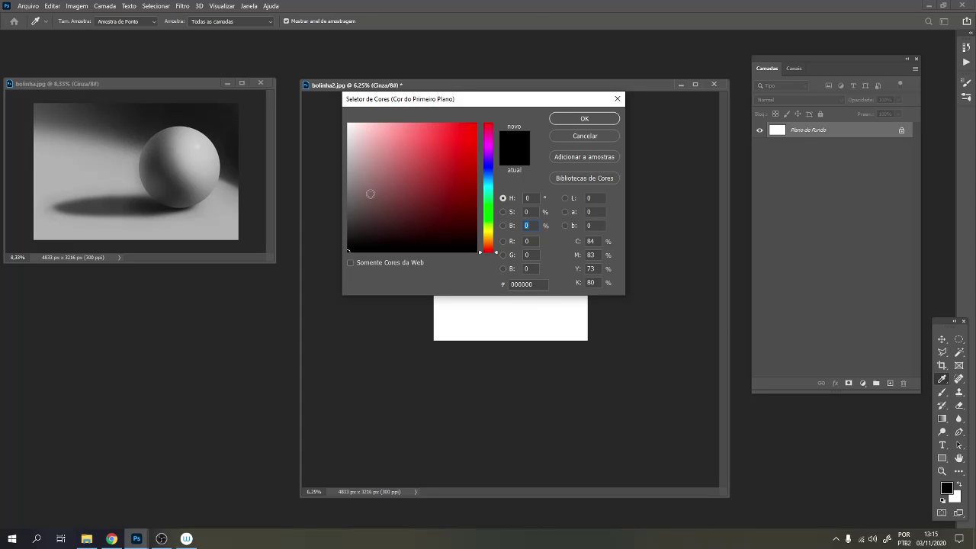
{"action": "left_click", "coordinate": [348, 174]}
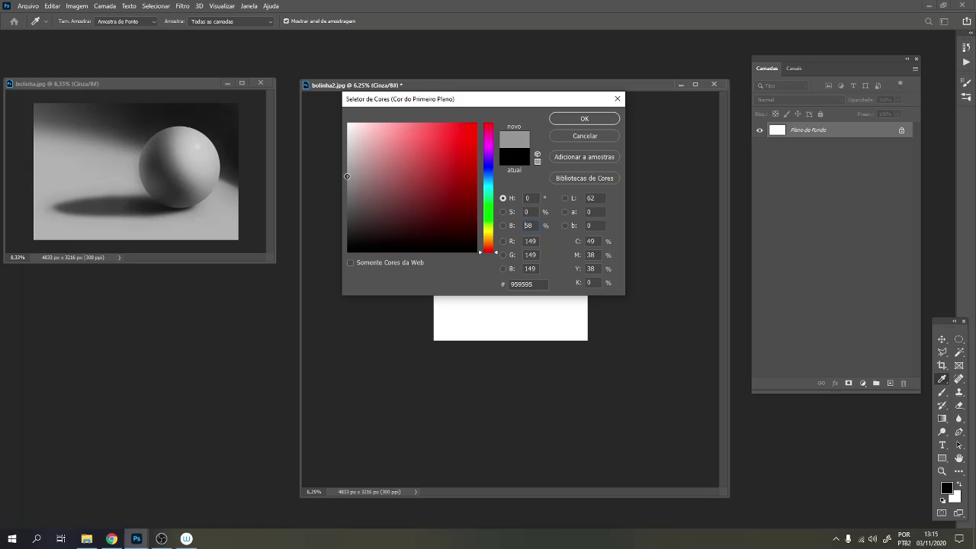
{"action": "left_click", "coordinate": [581, 119]}
{"action": "key", "text": "alt+BackSpace"}
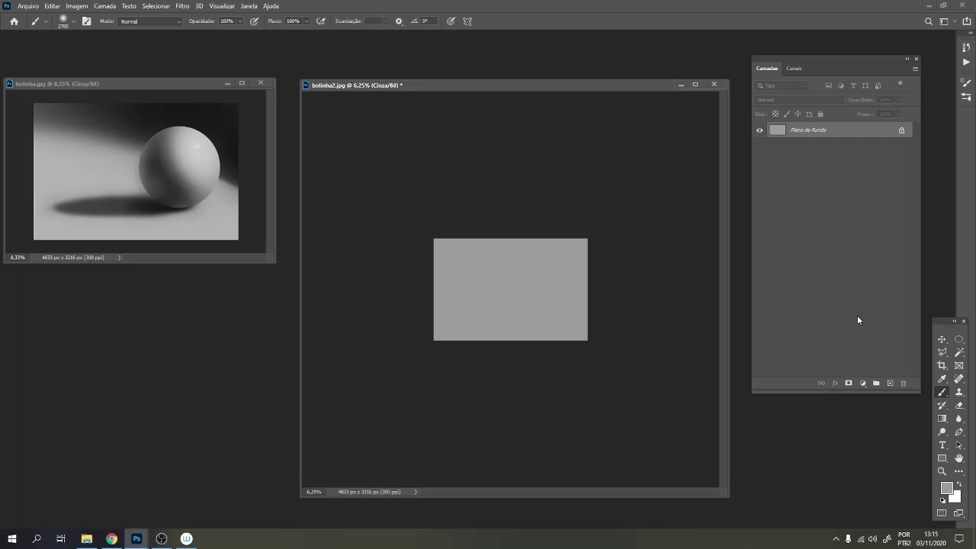
Set the foreground colour to dark grey #303030 and shift the bolinha.jpg reference window slightly upward.
{"action": "left_click", "coordinate": [946, 489]}
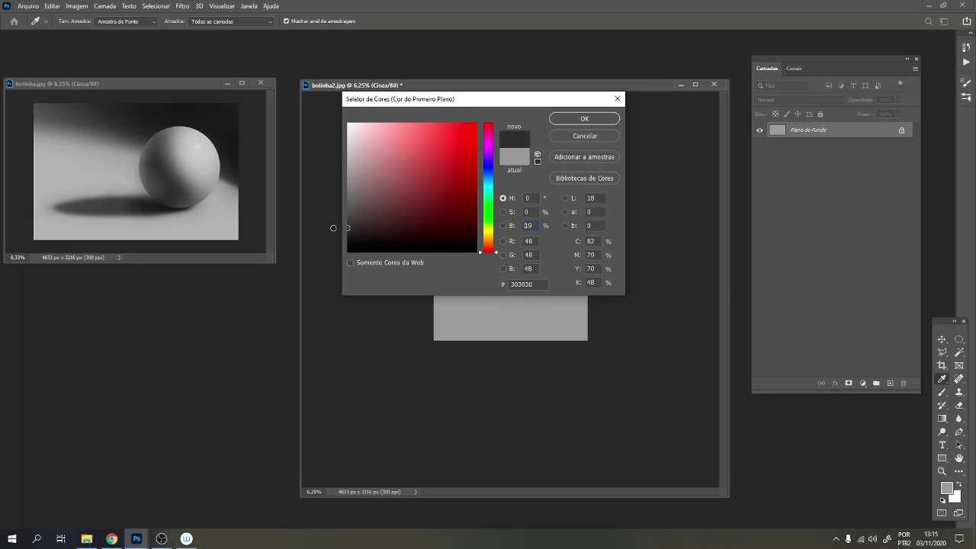
{"action": "left_click", "coordinate": [584, 119]}
{"action": "left_click_drag", "start_coordinate": [195, 84], "coordinate": [197, 73]}
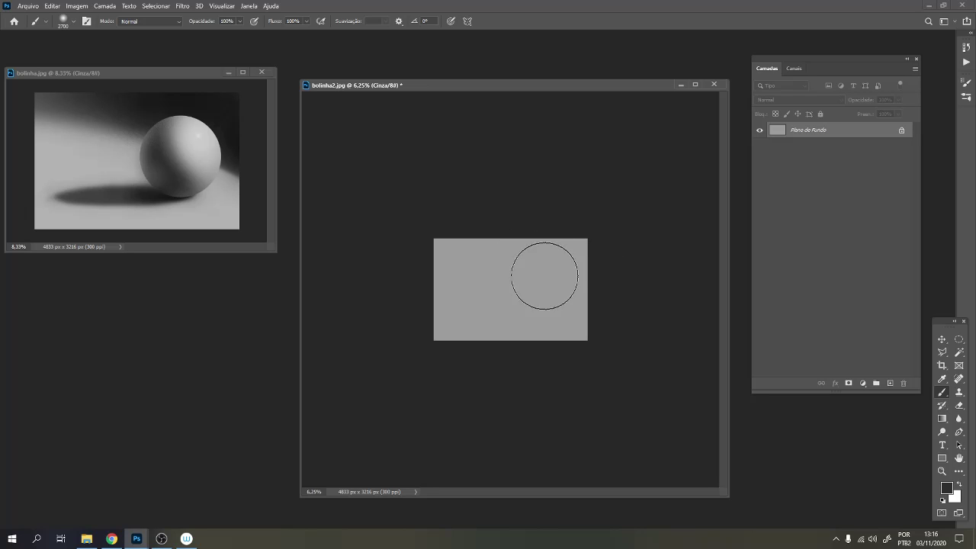
Try a soft dark diagonal stroke across the upper part of the canvas and undo it.
{"action": "mouse_move", "coordinate": [534, 282]}
{"action": "left_mouse_down"}
{"action": "mouse_move", "coordinate": [563, 299]}
{"action": "mouse_move", "coordinate": [551, 284]}
{"action": "mouse_move", "coordinate": [553, 294]}
{"action": "mouse_move", "coordinate": [530, 291]}
{"action": "mouse_move", "coordinate": [537, 294]}
{"action": "mouse_move", "coordinate": [536, 282]}
{"action": "mouse_move", "coordinate": [475, 263]}
{"action": "mouse_move", "coordinate": [576, 299]}
{"action": "mouse_move", "coordinate": [450, 266]}
{"action": "mouse_move", "coordinate": [583, 302]}
{"action": "mouse_move", "coordinate": [584, 353]}
{"action": "left_mouse_up"}
{"action": "key", "text": "ctrl+z"}
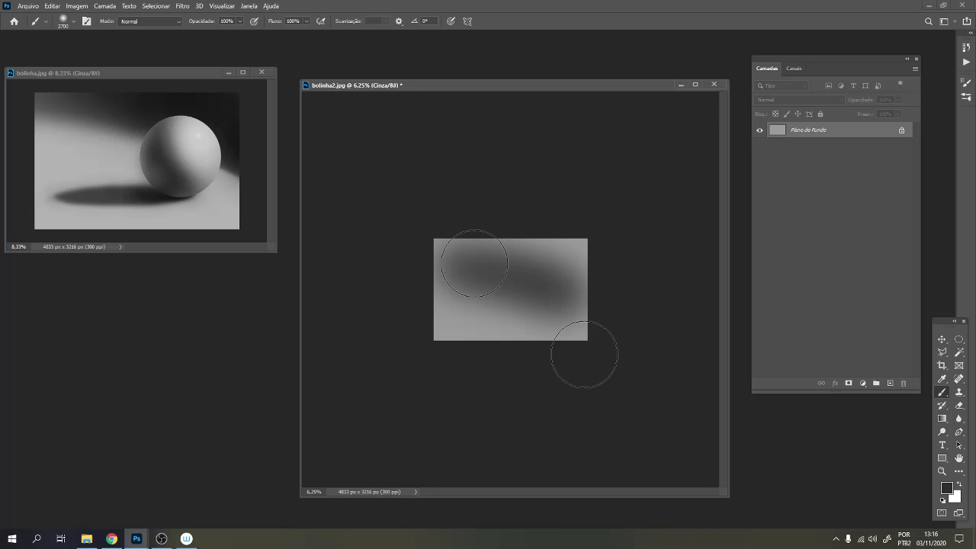
{"action": "key", "text": "ctrl+z"}
Try another soft round brush preset from the general brushes with dark strokes on the canvas, undoing each one.
{"action": "right_click", "coordinate": [535, 280]}
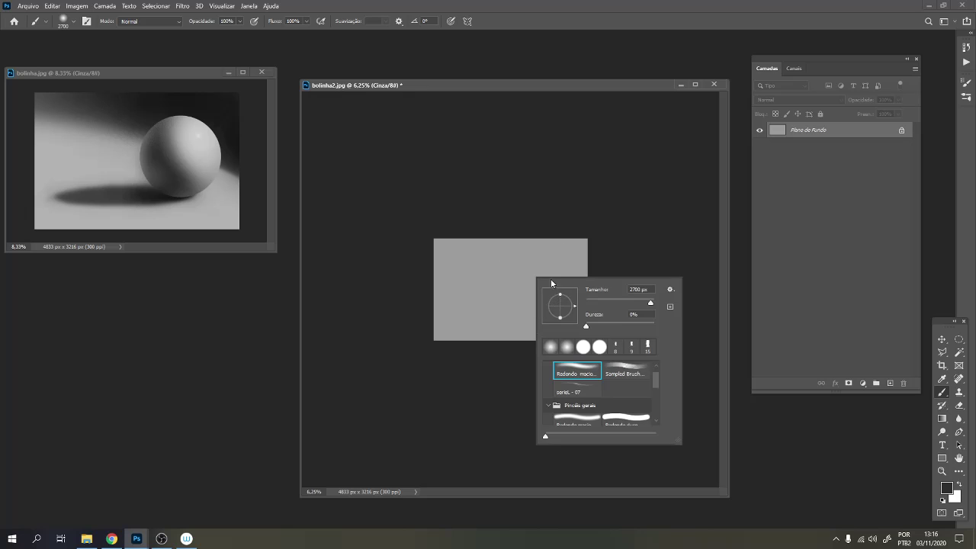
{"action": "left_click_drag", "start_coordinate": [653, 379], "coordinate": [656, 389]}
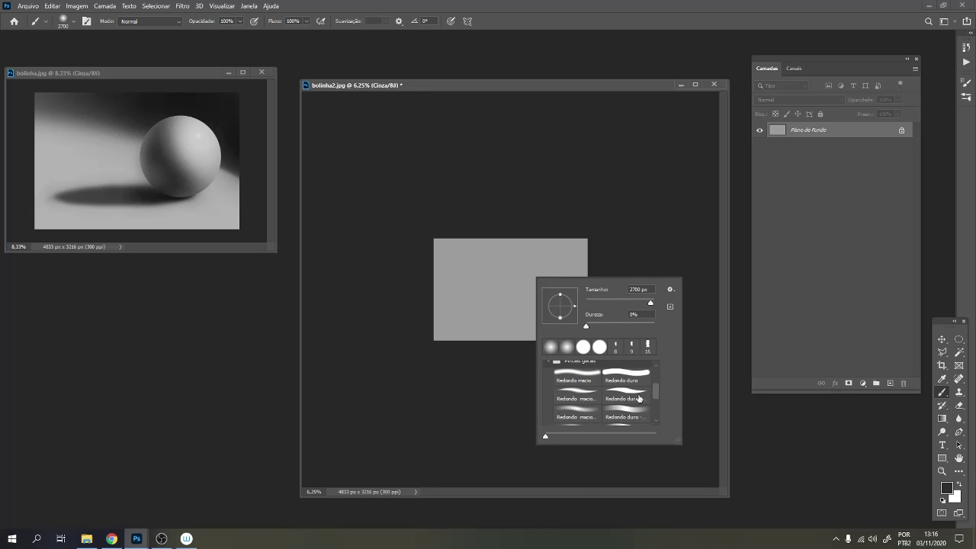
{"action": "double_click", "coordinate": [577, 397]}
{"action": "mouse_move", "coordinate": [469, 262]}
{"action": "left_mouse_down"}
{"action": "mouse_move", "coordinate": [514, 289]}
{"action": "mouse_move", "coordinate": [516, 269]}
{"action": "mouse_move", "coordinate": [542, 282]}
{"action": "left_mouse_up"}
{"action": "key", "text": "ctrl+z"}
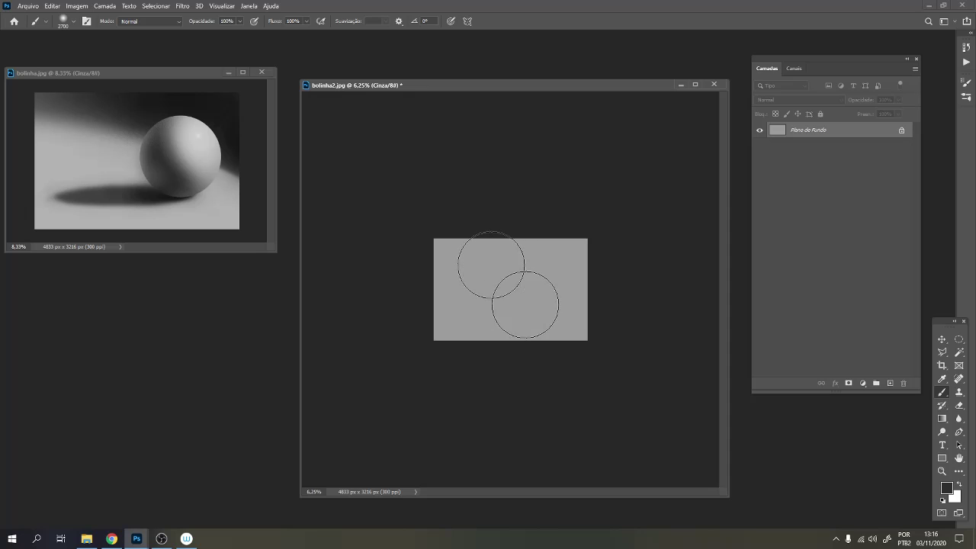
{"action": "mouse_move", "coordinate": [491, 264]}
{"action": "left_mouse_down"}
{"action": "mouse_move", "coordinate": [526, 299]}
{"action": "mouse_move", "coordinate": [548, 301]}
{"action": "left_mouse_up"}
{"action": "key", "text": "ctrl+z"}
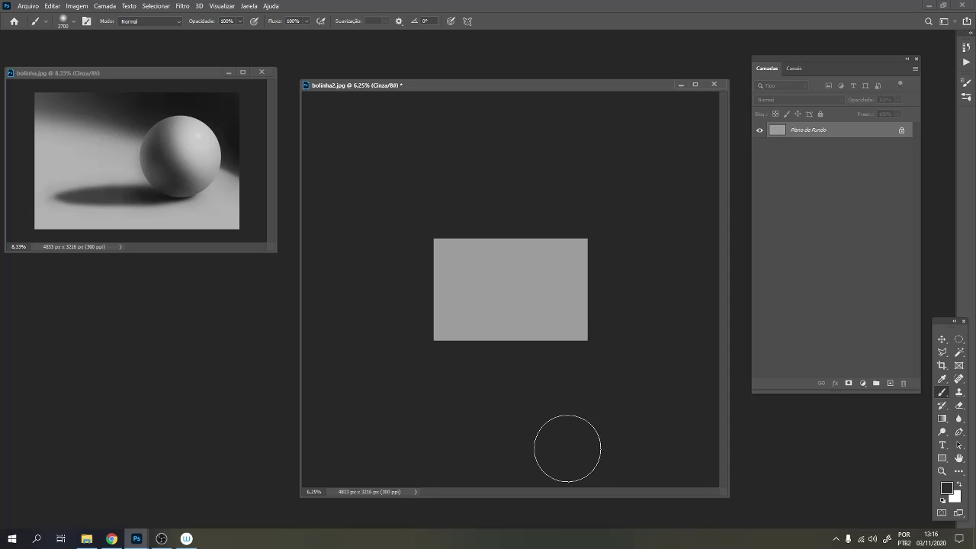
{"action": "mouse_move", "coordinate": [508, 251]}
{"action": "left_mouse_down"}
{"action": "mouse_move", "coordinate": [546, 298]}
{"action": "mouse_move", "coordinate": [521, 244]}
{"action": "left_mouse_up"}
{"action": "key", "text": "ctrl+z"}
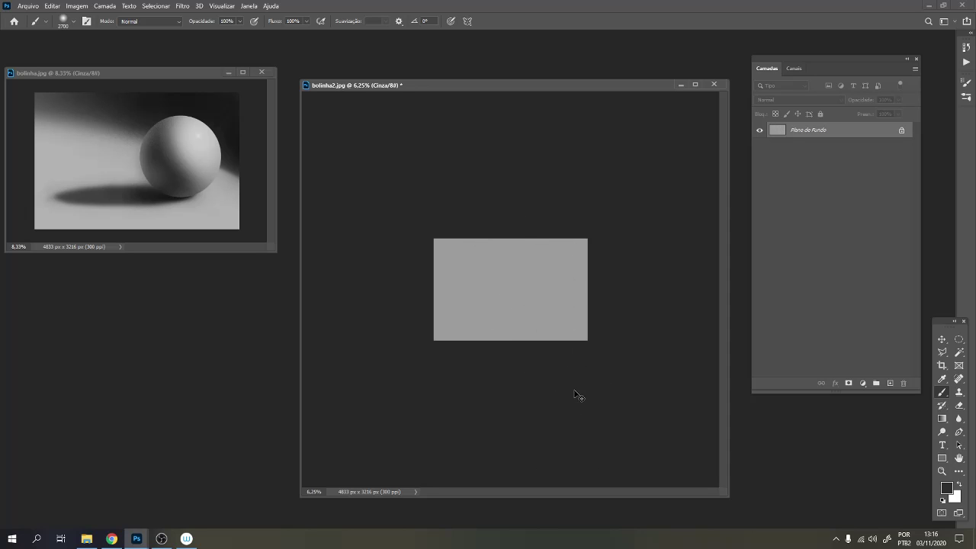
Switch to the plain Redondo macio brush preset and test it with a dark diagonal stroke, undoing the stroke.
{"action": "right_click", "coordinate": [575, 391]}
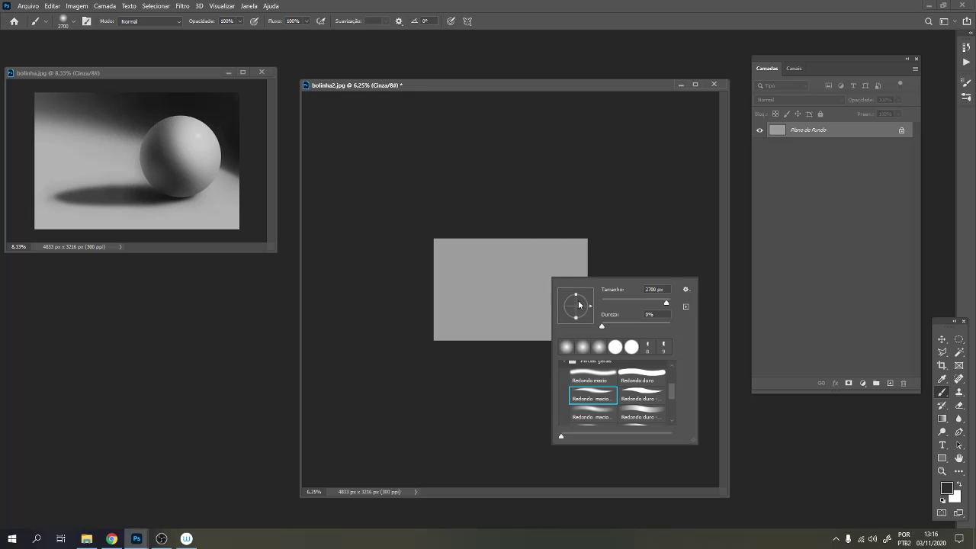
{"action": "left_click", "coordinate": [607, 379]}
{"action": "left_click", "coordinate": [649, 240]}
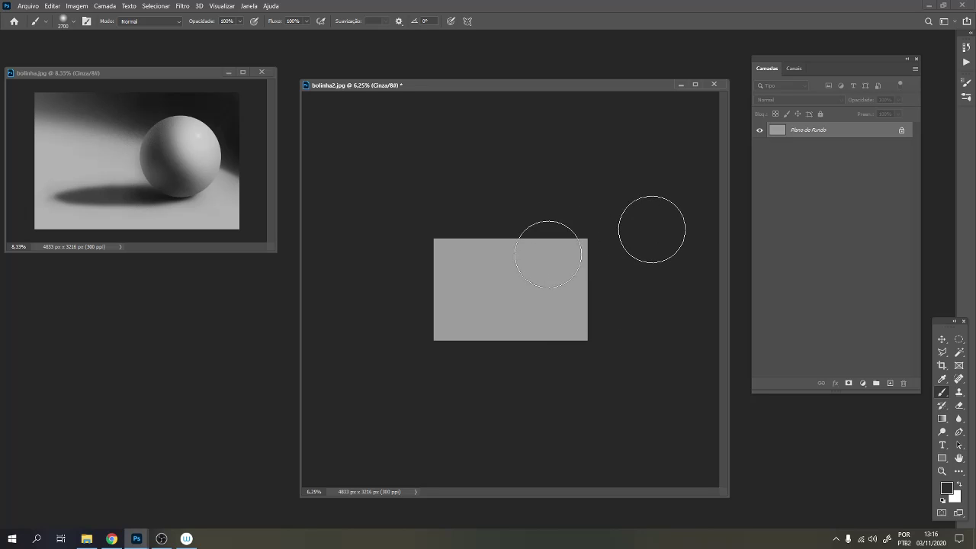
{"action": "mouse_move", "coordinate": [477, 227]}
{"action": "left_mouse_down"}
{"action": "mouse_move", "coordinate": [584, 331]}
{"action": "mouse_move", "coordinate": [604, 394]}
{"action": "left_mouse_up"}
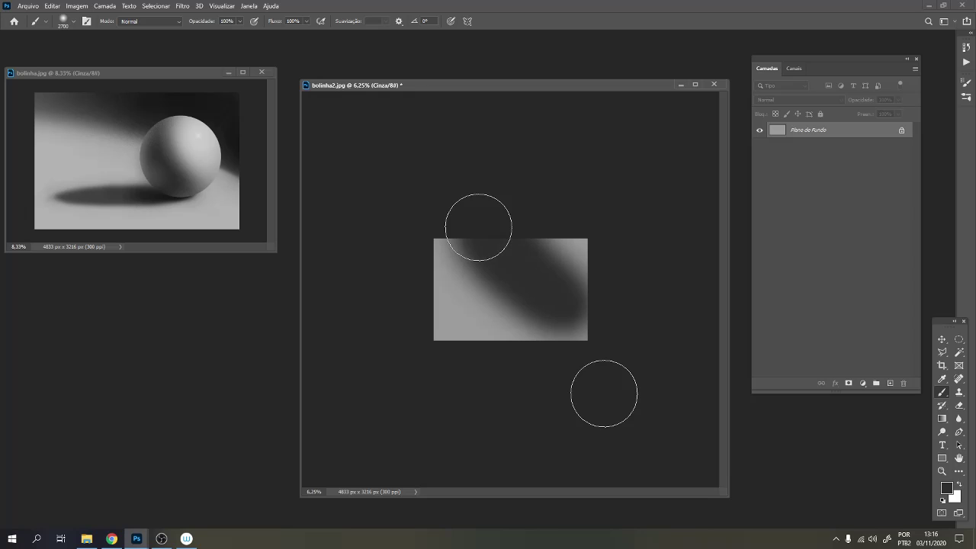
{"action": "key", "text": "ctrl+z"}
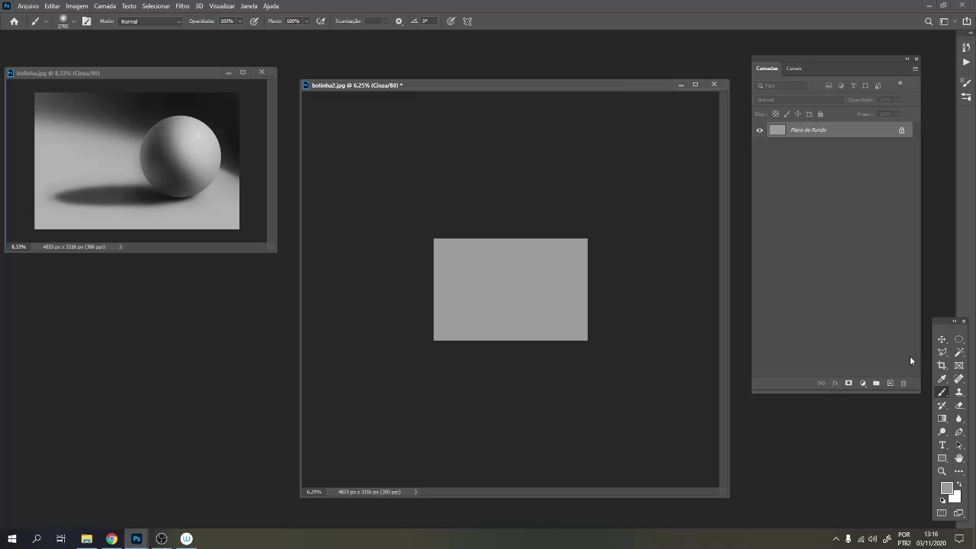
Paint the upper-right half of the canvas in dark grey #4f4e4e, with a soft diagonal edge descending to the right.
{"action": "left_click", "coordinate": [947, 488]}
{"action": "left_click", "coordinate": [349, 213]}
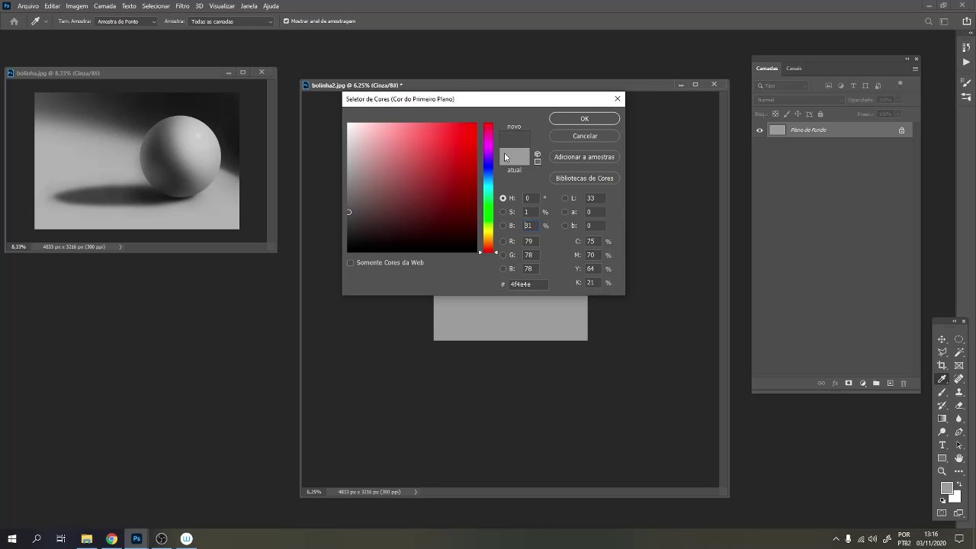
{"action": "left_click", "coordinate": [584, 119]}
{"action": "key", "text": "b"}
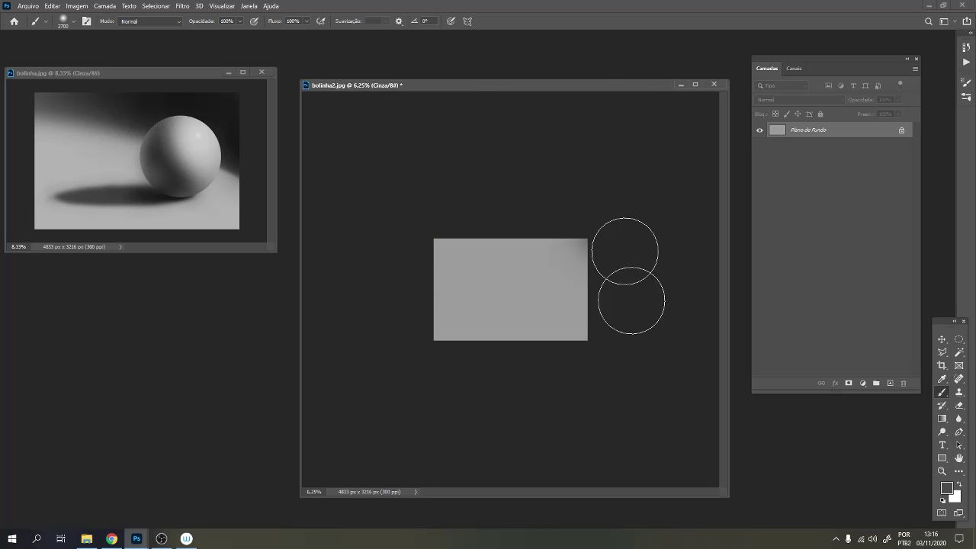
{"action": "mouse_move", "coordinate": [581, 259]}
{"action": "left_mouse_down"}
{"action": "mouse_move", "coordinate": [446, 252]}
{"action": "mouse_move", "coordinate": [568, 268]}
{"action": "left_mouse_up"}
{"action": "left_click_drag", "start_coordinate": [624, 251], "coordinate": [657, 383]}
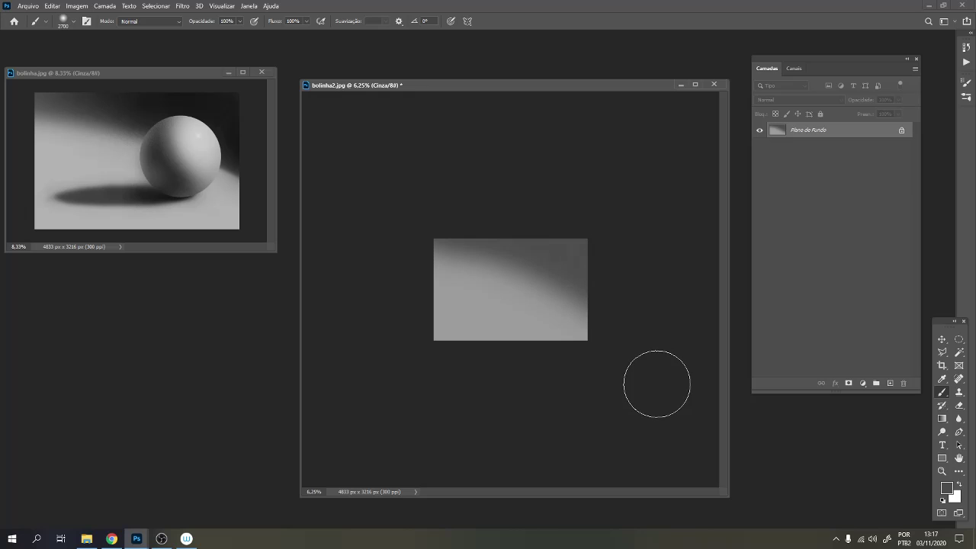
{"action": "mouse_move", "coordinate": [431, 240]}
{"action": "left_mouse_down"}
{"action": "mouse_move", "coordinate": [485, 276]}
{"action": "mouse_move", "coordinate": [620, 327]}
{"action": "left_mouse_up"}
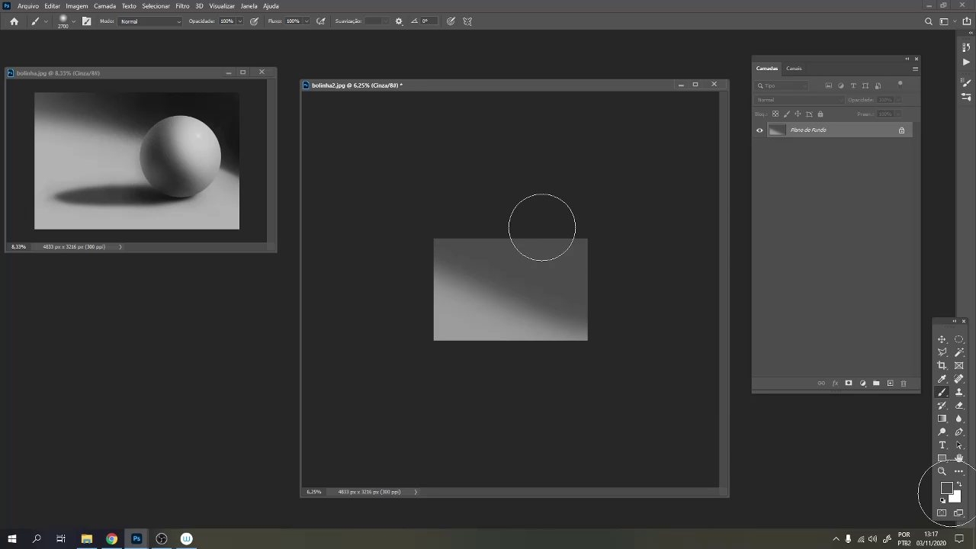
Set the foreground colour to near-black and paint a soft dark area in the canvas's upper-right corner.
{"action": "left_click", "coordinate": [947, 487]}
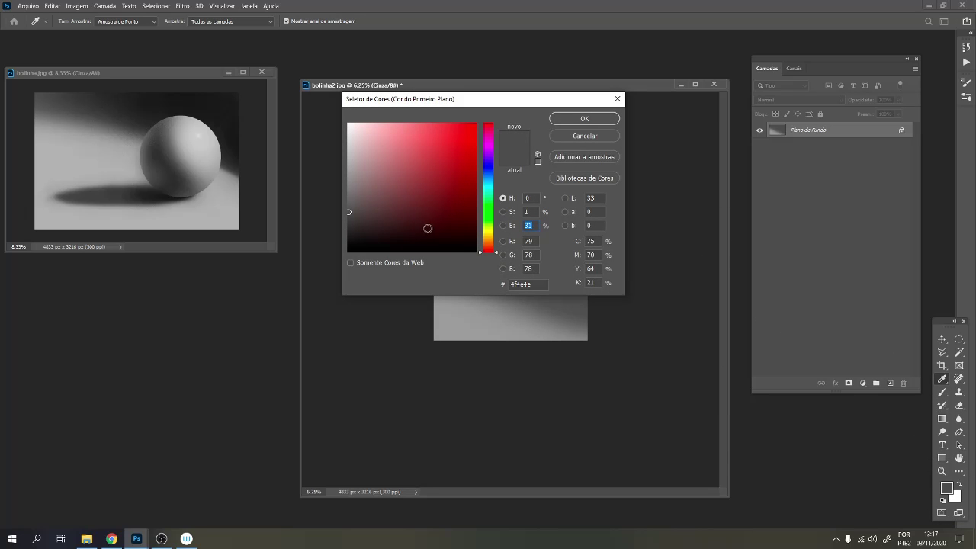
{"action": "mouse_move", "coordinate": [428, 228]}
{"action": "left_mouse_down"}
{"action": "mouse_move", "coordinate": [385, 218]}
{"action": "mouse_move", "coordinate": [348, 244]}
{"action": "left_mouse_up"}
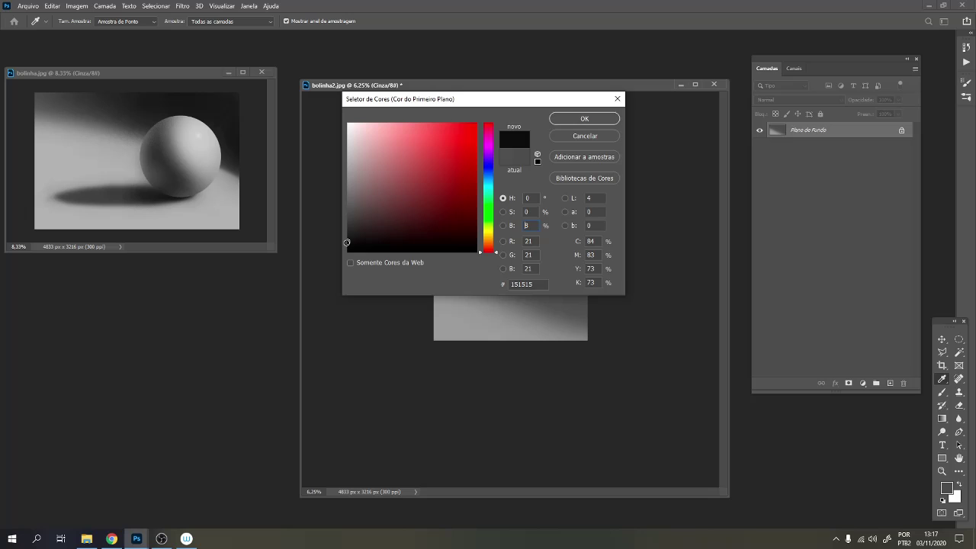
{"action": "left_click", "coordinate": [575, 121]}
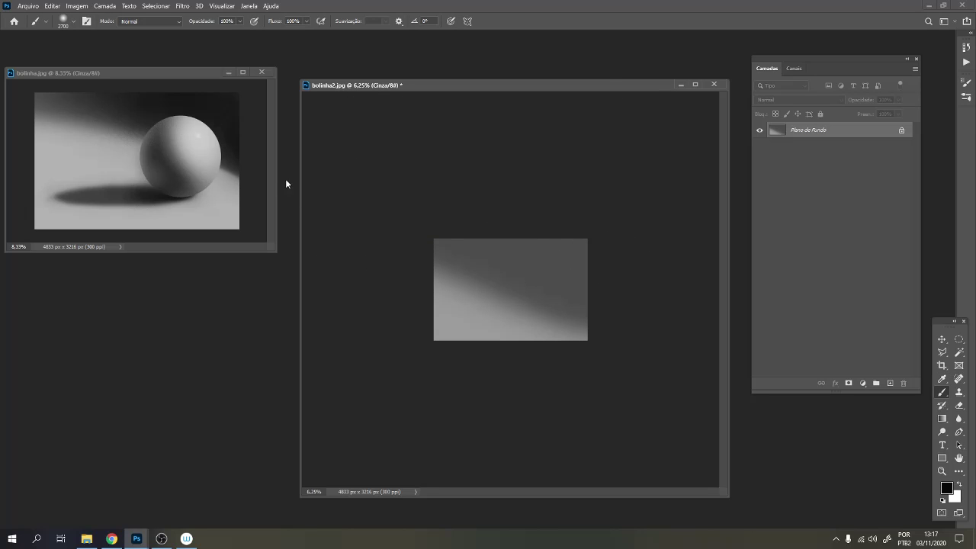
{"action": "mouse_move", "coordinate": [554, 235]}
{"action": "left_mouse_down"}
{"action": "mouse_move", "coordinate": [639, 349]}
{"action": "mouse_move", "coordinate": [585, 230]}
{"action": "mouse_move", "coordinate": [562, 256]}
{"action": "mouse_move", "coordinate": [472, 209]}
{"action": "mouse_move", "coordinate": [526, 214]}
{"action": "mouse_move", "coordinate": [501, 229]}
{"action": "left_mouse_up"}
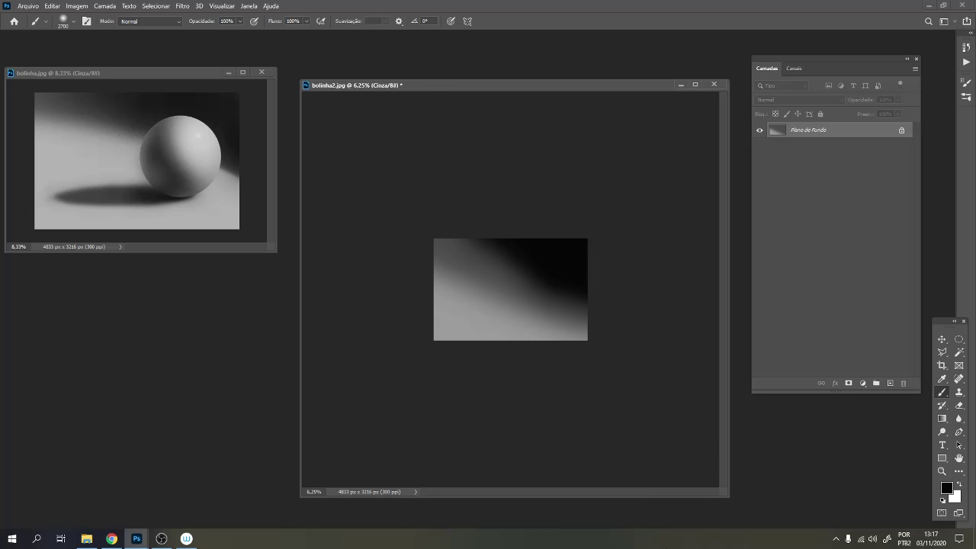
Reduce the brush size to 1200 px, undoing a trial black dab near the canvas's centre.
{"action": "key", "text": "ctrl+plus"}
{"action": "key", "text": "ctrl+plus"}
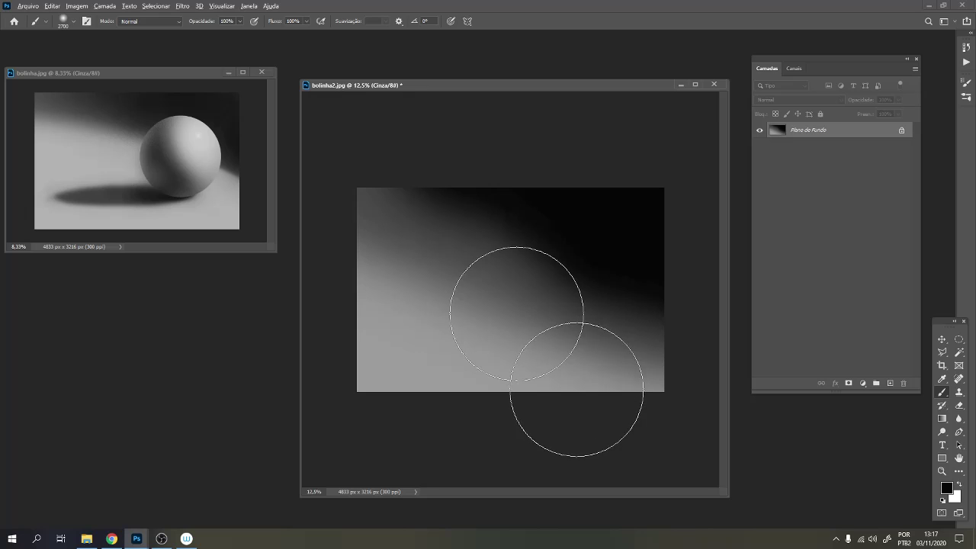
{"action": "left_click", "coordinate": [517, 314]}
{"action": "key", "text": "bracketleft"}
{"action": "key", "text": "bracketleft"}
{"action": "key", "text": "bracketleft"}
{"action": "key", "text": "bracketleft"}
{"action": "key", "text": "ctrl+z"}
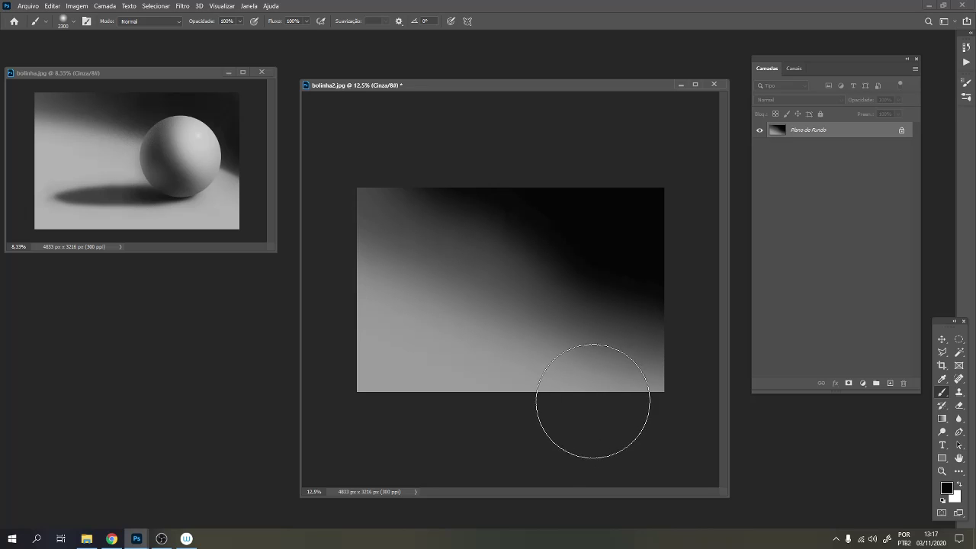
{"action": "key", "text": "bracketleft"}
{"action": "key", "text": "bracketleft"}
{"action": "key", "text": "bracketleft"}
{"action": "key", "text": "bracketleft"}
{"action": "key", "text": "bracketleft"}
{"action": "key", "text": "bracketleft"}
{"action": "key", "text": "bracketleft"}
{"action": "key", "text": "bracketleft"}
{"action": "key", "text": "bracketleft"}
{"action": "key", "text": "bracketleft"}
{"action": "key", "text": "bracketleft"}
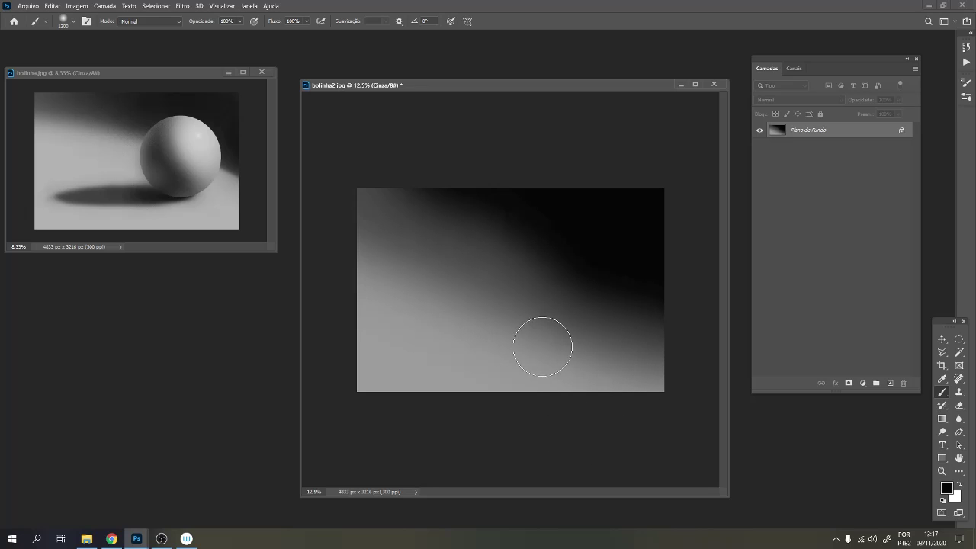
Sample the dark grey from the canvas and paint it over the whole lower area, up to the black diagonal edge.
{"action": "left_click", "coordinate": [542, 340], "text": "alt"}
{"action": "left_click_drag", "start_coordinate": [518, 309], "coordinate": [689, 406]}
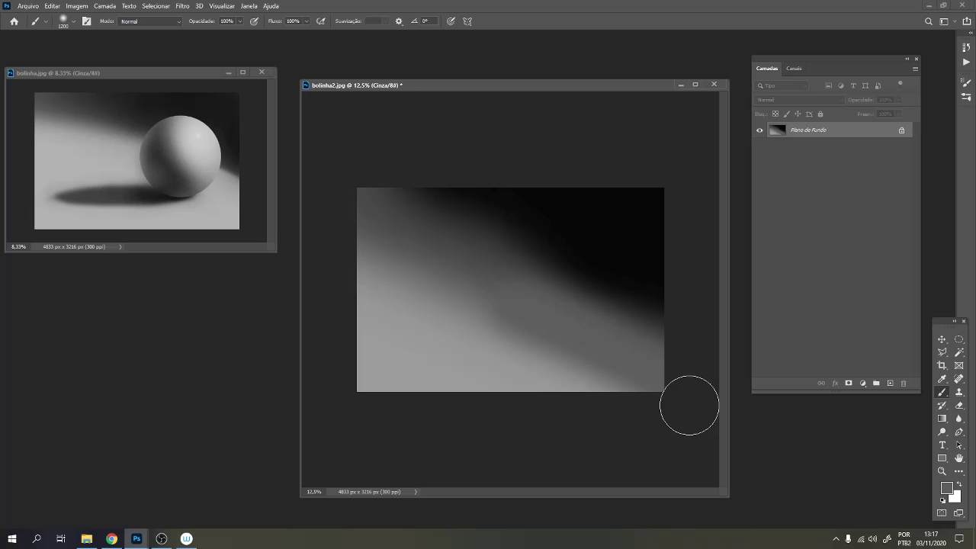
{"action": "left_click_drag", "start_coordinate": [564, 351], "coordinate": [531, 322]}
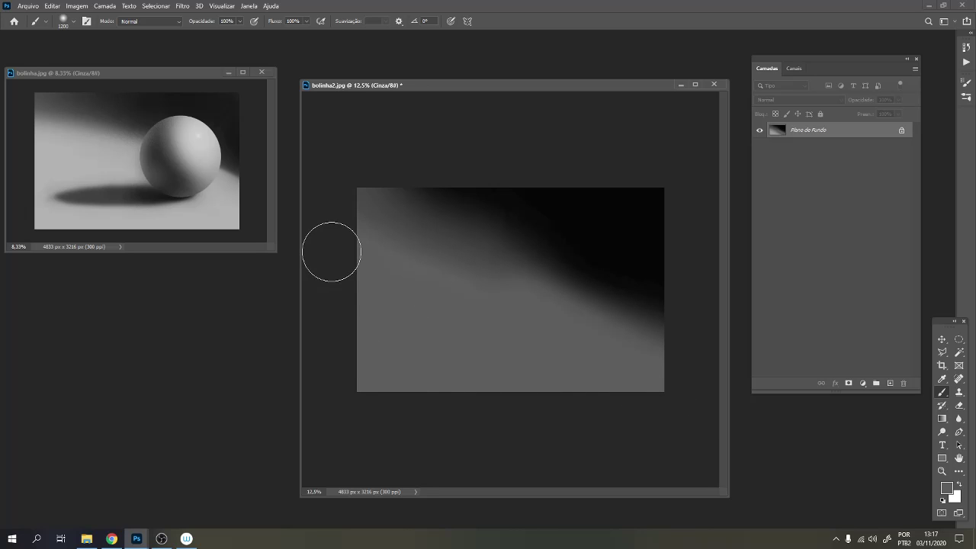
{"action": "left_click_drag", "start_coordinate": [331, 252], "coordinate": [712, 410]}
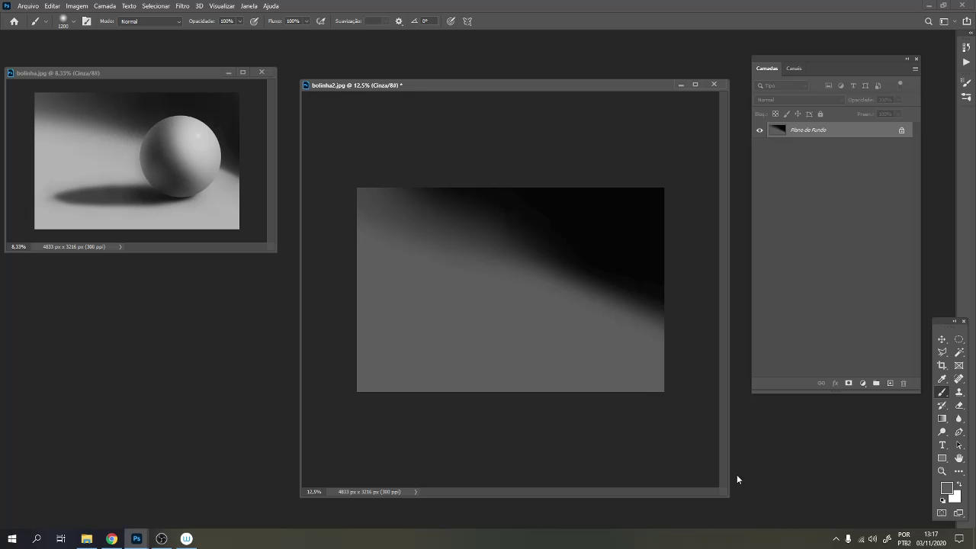
Sample black from the dark area and extend it toward the upper-left corner with a 1700 px brush.
{"action": "left_click", "coordinate": [527, 207], "text": "alt"}
{"action": "key", "text": "ctrl+z"}
{"action": "key", "text": "ctrl+shift+z"}
{"action": "key", "text": "bracketright"}
{"action": "key", "text": "bracketright"}
{"action": "key", "text": "bracketright"}
{"action": "key", "text": "bracketright"}
{"action": "key", "text": "bracketright"}
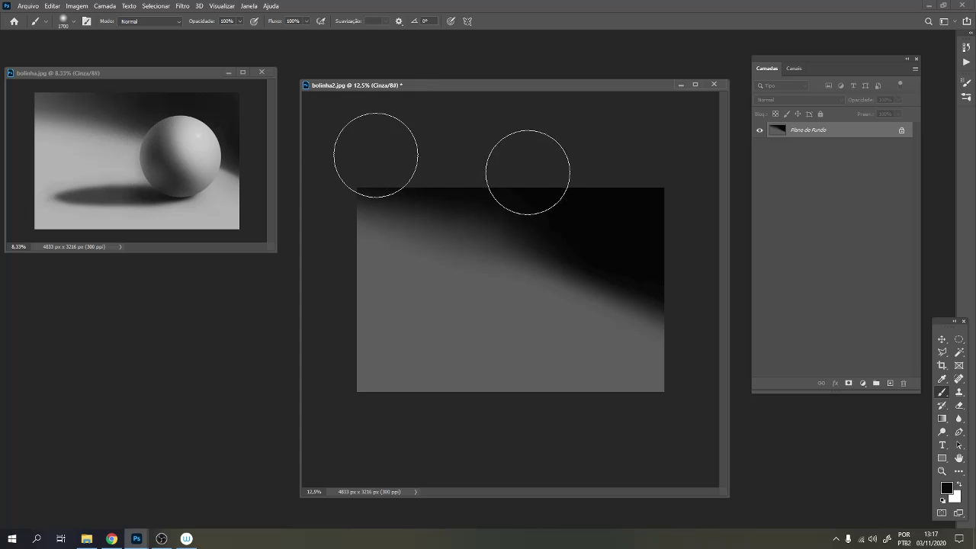
Sample the floor's dark grey and repaint the upper-left corner with a 2200 px brush, undoing the first smaller stroke.
{"action": "left_click", "coordinate": [458, 305], "text": "alt"}
{"action": "mouse_move", "coordinate": [344, 191]}
{"action": "left_mouse_down"}
{"action": "mouse_move", "coordinate": [470, 232]}
{"action": "mouse_move", "coordinate": [501, 252]}
{"action": "left_mouse_up"}
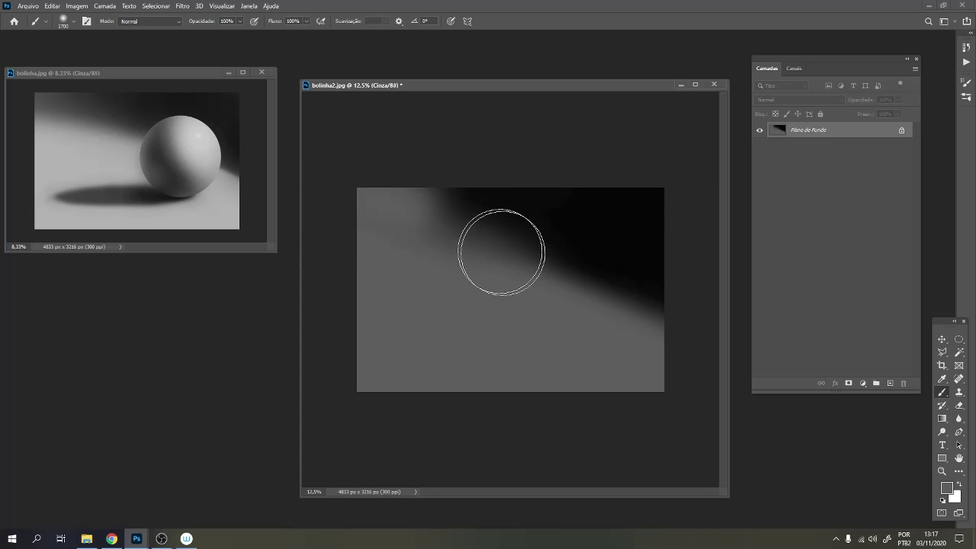
{"action": "key", "text": "ctrl+z"}
{"action": "key", "text": "bracketright"}
{"action": "key", "text": "bracketright"}
{"action": "key", "text": "bracketright"}
{"action": "key", "text": "bracketright"}
{"action": "key", "text": "bracketright"}
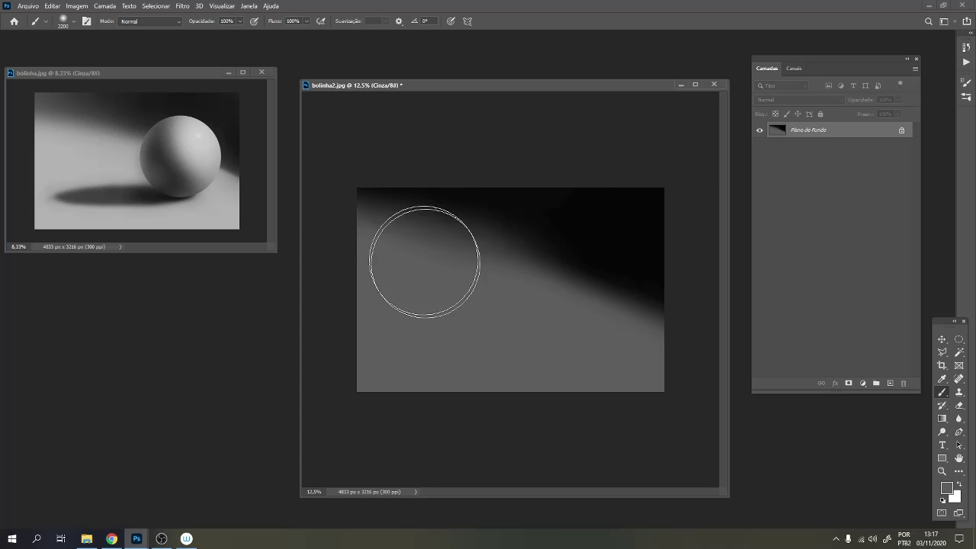
{"action": "key", "text": "ctrl+minus"}
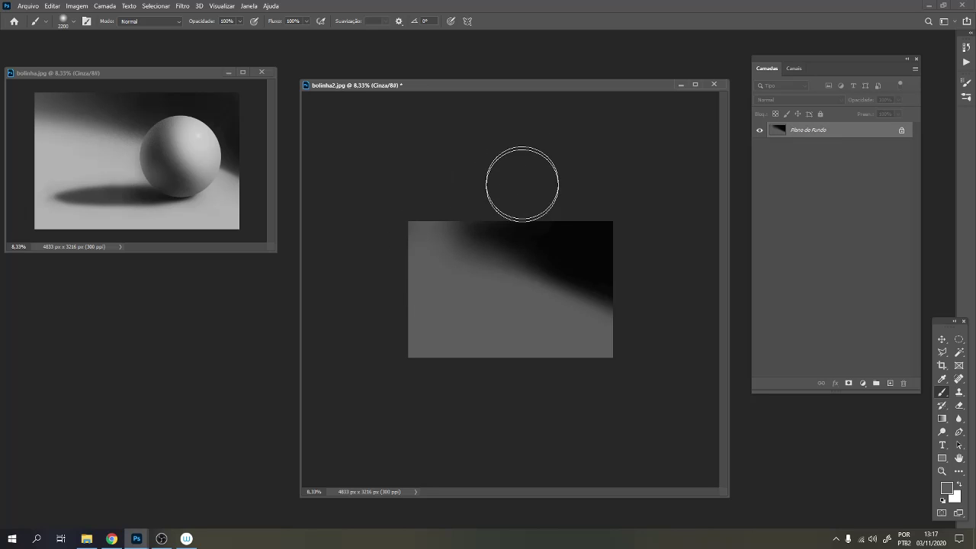
Darken the upper edge of the canvas with sampled black, and sample the floor's dark grey again.
{"action": "left_click", "coordinate": [546, 228], "text": "alt"}
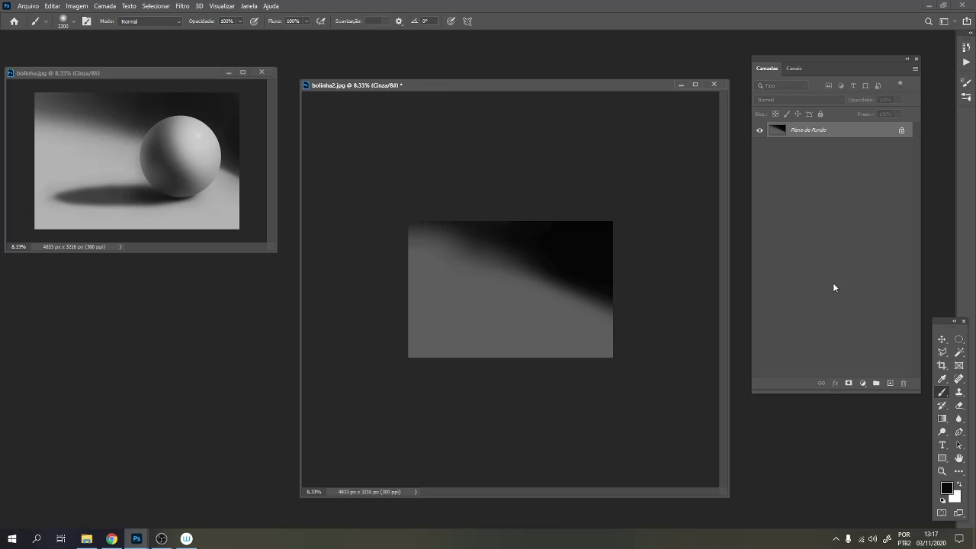
{"action": "left_click", "coordinate": [565, 335], "text": "alt"}
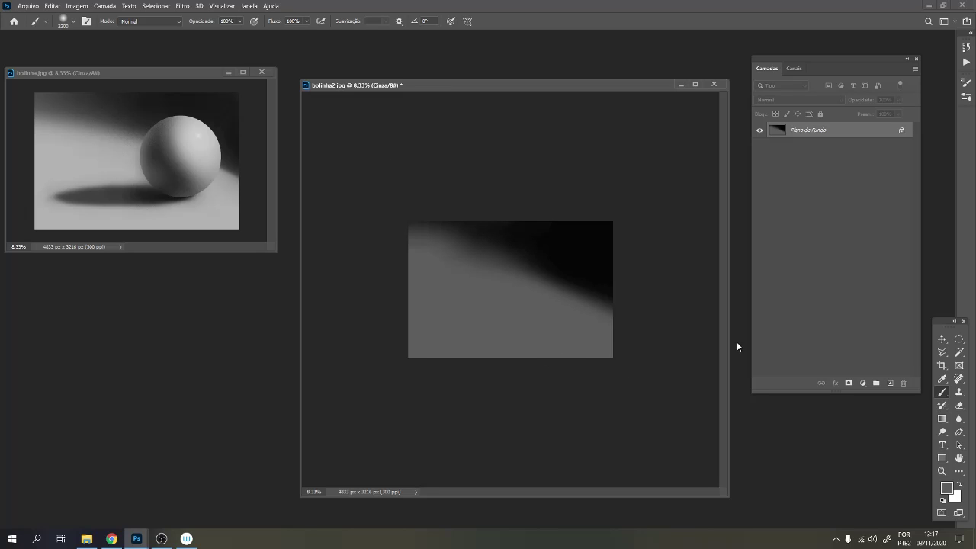
Set the foreground colour to grey 777777 and lighten the lower floor area, undoing the last stroke.
{"action": "left_click", "coordinate": [946, 491]}
{"action": "left_click", "coordinate": [345, 192]}
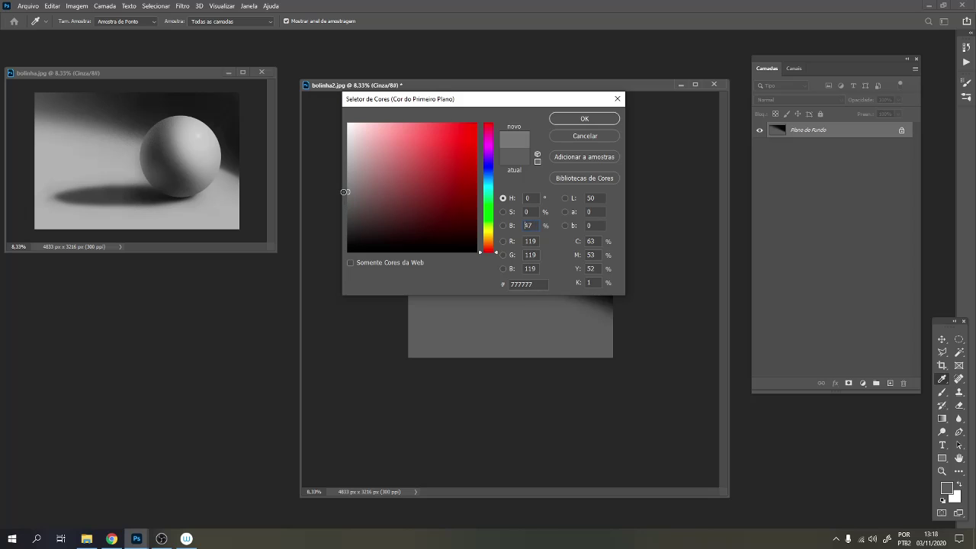
{"action": "left_click", "coordinate": [584, 118]}
{"action": "key", "text": "b"}
{"action": "left_click_drag", "start_coordinate": [564, 366], "coordinate": [593, 386]}
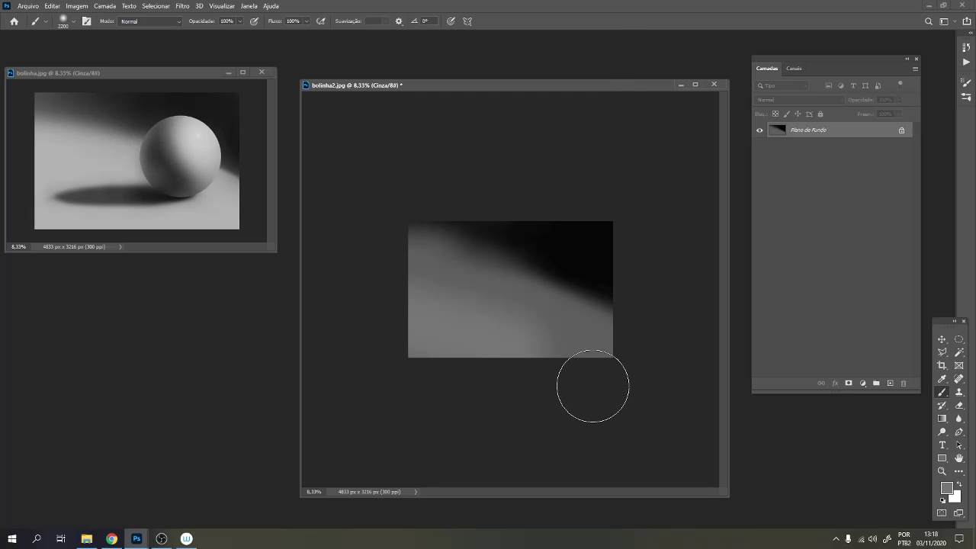
{"action": "mouse_move", "coordinate": [427, 285]}
{"action": "left_mouse_down"}
{"action": "mouse_move", "coordinate": [639, 360]}
{"action": "mouse_move", "coordinate": [706, 424]}
{"action": "mouse_move", "coordinate": [716, 453]}
{"action": "left_mouse_up"}
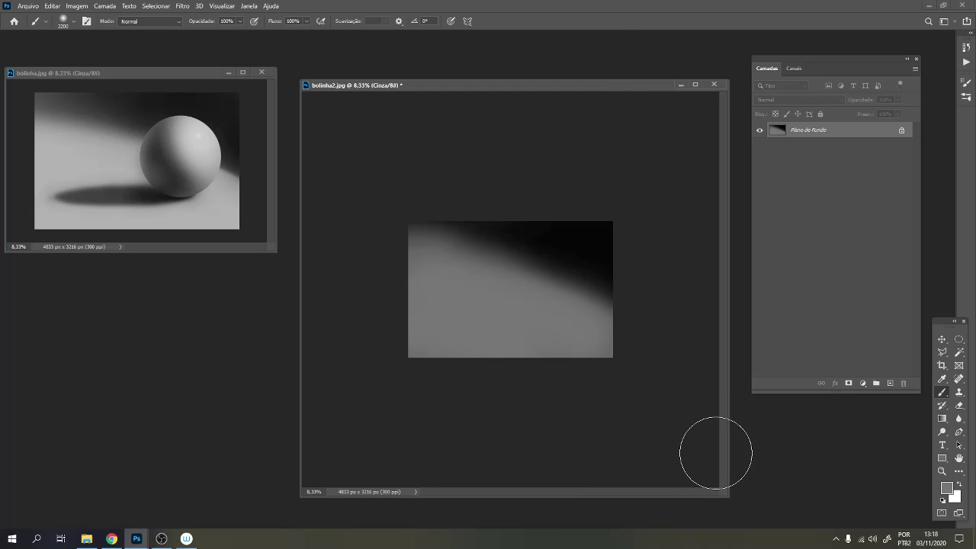
{"action": "key", "text": "ctrl+z"}
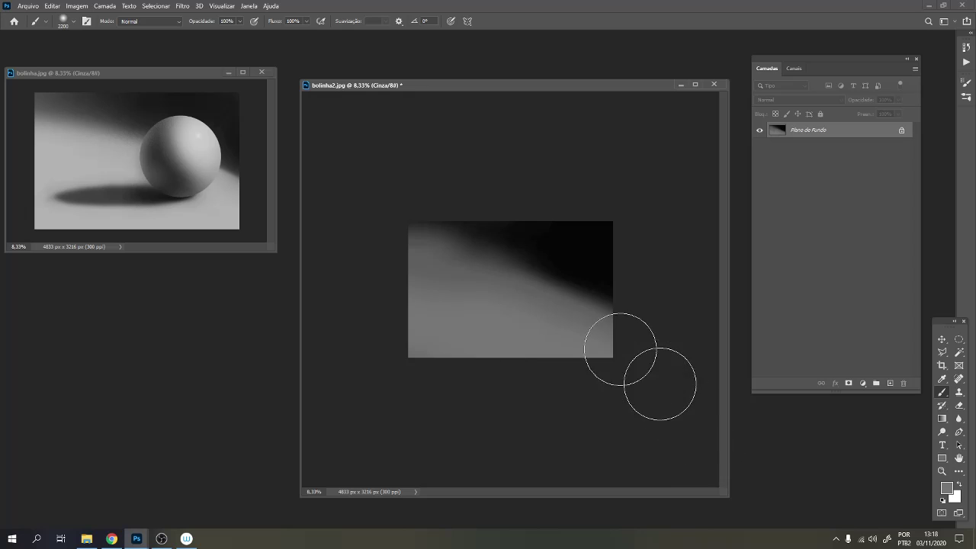
Sharpen the black diagonal edge near the canvas's right side with floor grey and a smaller brush, undoing the first stroke.
{"action": "key", "text": "bracketleft"}
{"action": "key", "text": "bracketleft"}
{"action": "key", "text": "bracketleft"}
{"action": "key", "text": "bracketleft"}
{"action": "key", "text": "bracketleft"}
{"action": "key", "text": "bracketleft"}
{"action": "key", "text": "bracketleft"}
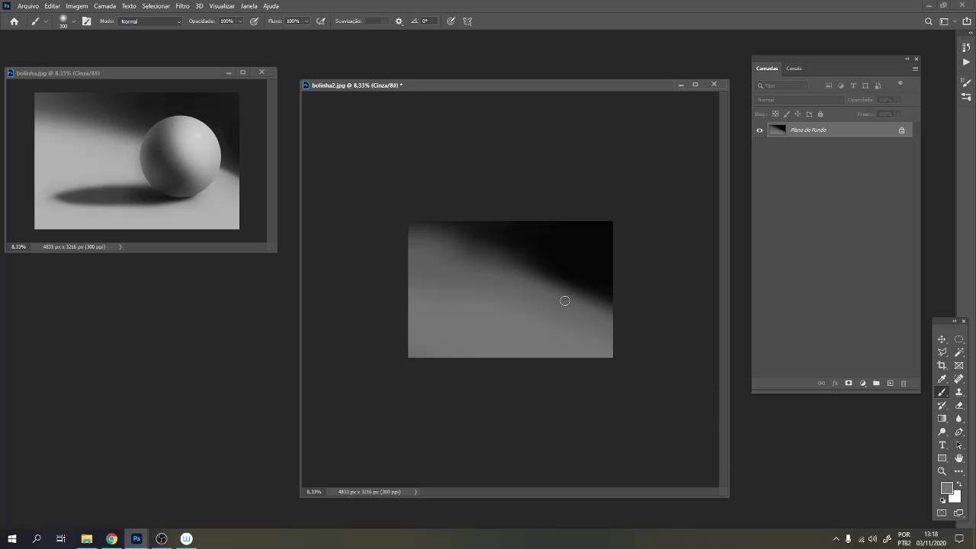
{"action": "left_click_drag", "start_coordinate": [556, 297], "coordinate": [654, 327]}
{"action": "key", "text": "ctrl+z"}
{"action": "left_click_drag", "start_coordinate": [573, 305], "coordinate": [624, 319]}
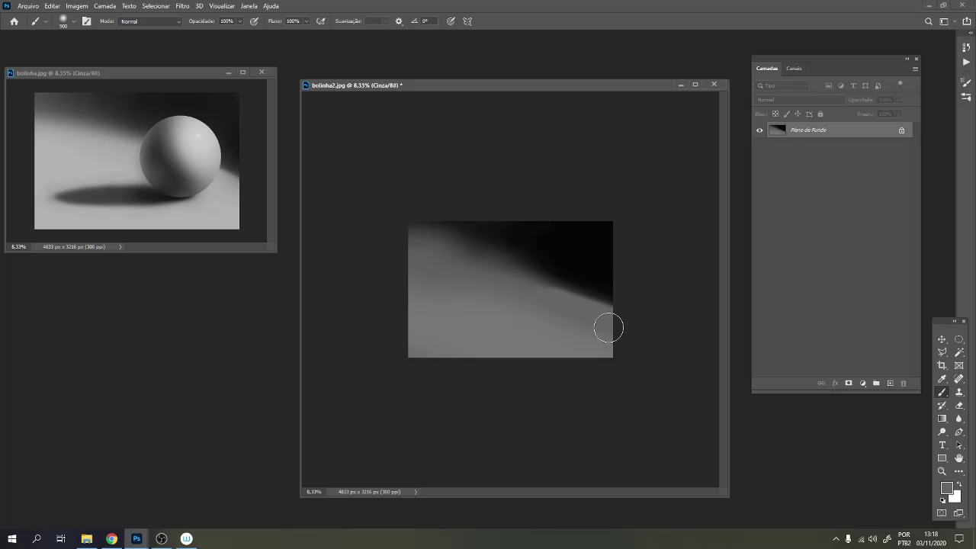
Spread the darker grey over the lower-right floor, enlarging the brush to 1100 px and up to 1500 px.
{"action": "key", "text": "bracketright"}
{"action": "key", "text": "bracketright"}
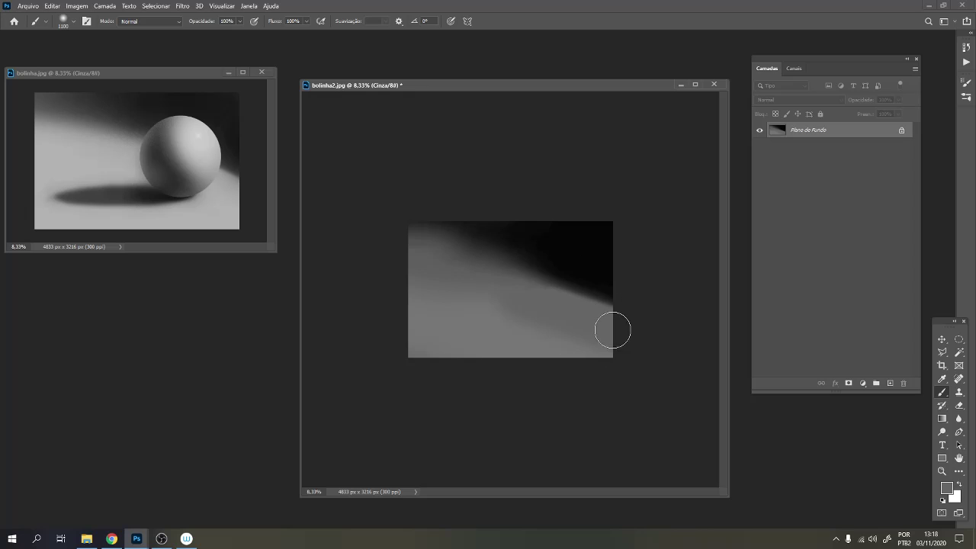
{"action": "mouse_move", "coordinate": [612, 330]}
{"action": "left_mouse_down"}
{"action": "mouse_move", "coordinate": [490, 302]}
{"action": "mouse_move", "coordinate": [599, 341]}
{"action": "mouse_move", "coordinate": [560, 344]}
{"action": "mouse_move", "coordinate": [592, 356]}
{"action": "mouse_move", "coordinate": [498, 344]}
{"action": "mouse_move", "coordinate": [646, 353]}
{"action": "left_mouse_up"}
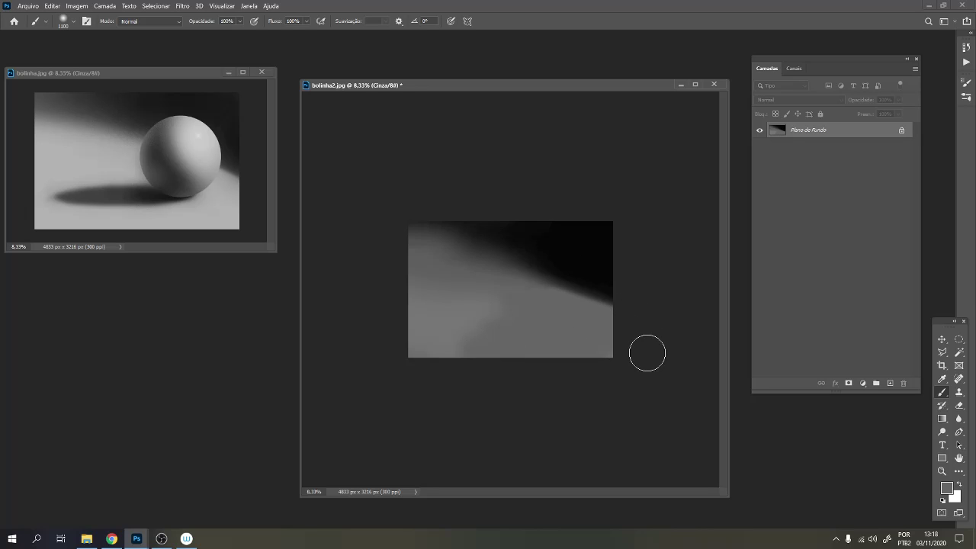
{"action": "key", "text": "bracketright"}
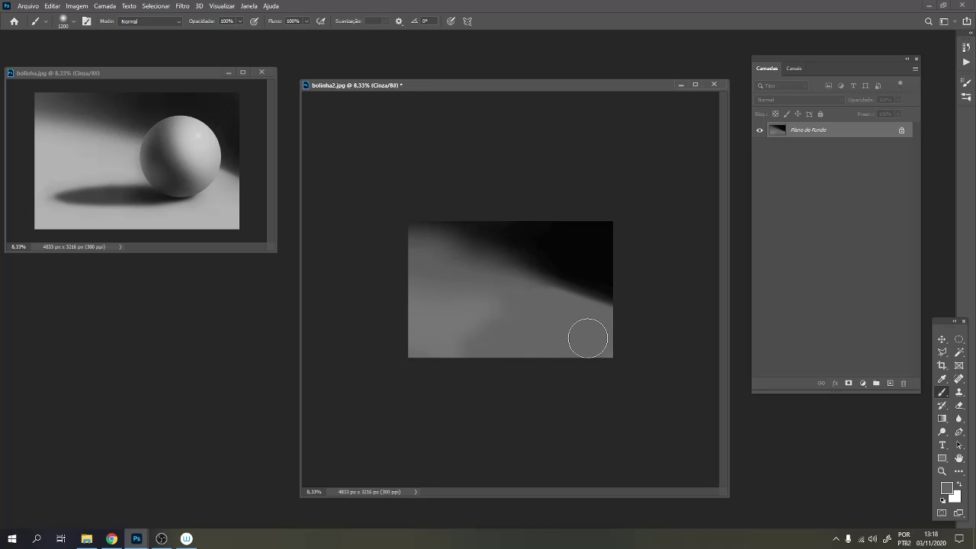
{"action": "key", "text": "bracketright"}
{"action": "key", "text": "bracketright"}
{"action": "key", "text": "bracketright"}
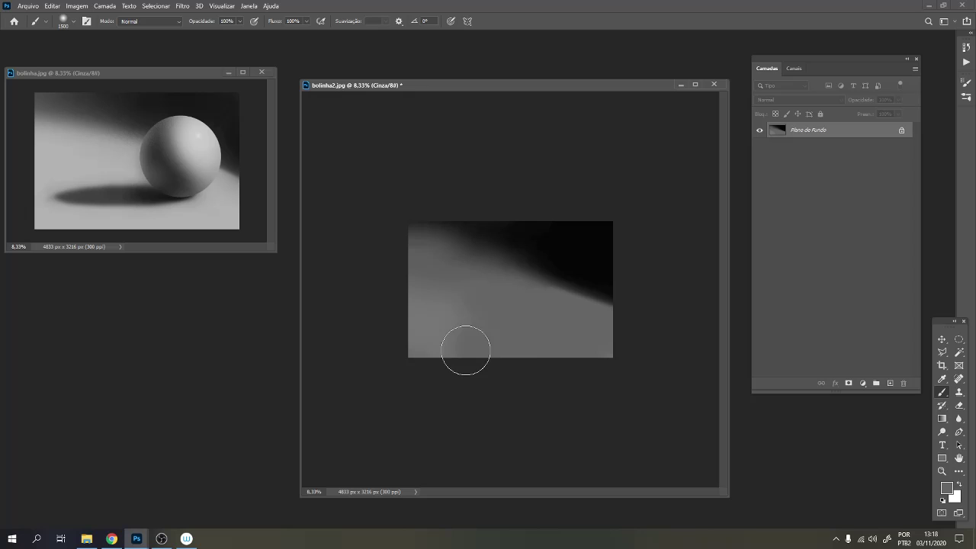
Try to extend sampled black to the upper-left corner, undo the stroke, and sample the dark grey there.
{"action": "left_click", "coordinate": [551, 246], "text": "alt"}
{"action": "left_click_drag", "start_coordinate": [503, 241], "coordinate": [415, 200]}
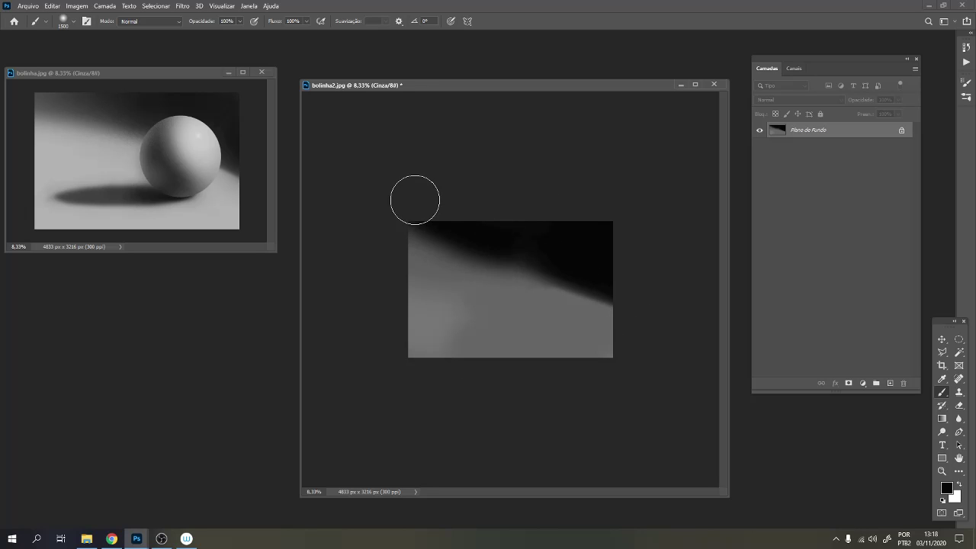
{"action": "key", "text": "ctrl+z"}
{"action": "left_click", "coordinate": [464, 252], "text": "alt"}
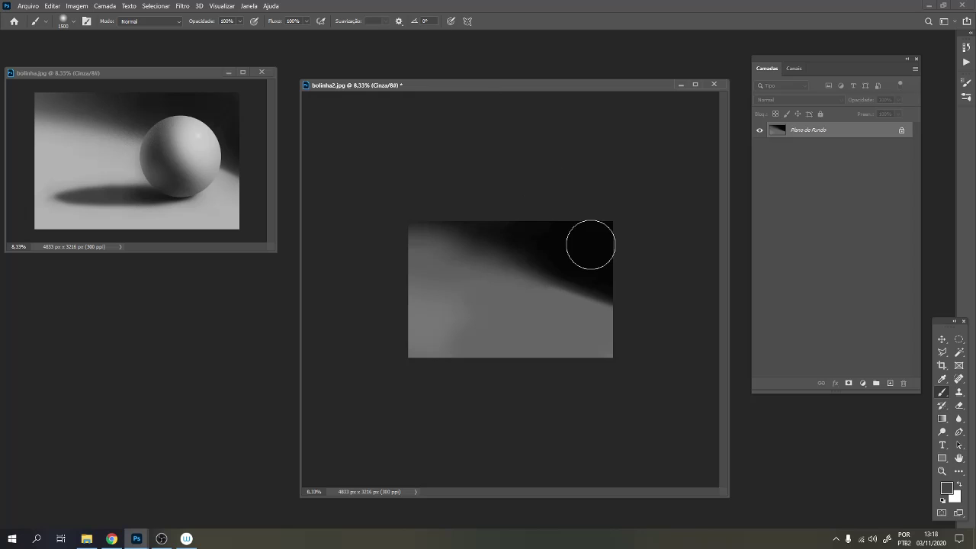
Sample the floor grey and even out the lower-left floor with a 2000 px brush.
{"action": "key", "text": "ctrl+minus"}
{"action": "key", "text": "bracketright"}
{"action": "key", "text": "bracketright"}
{"action": "key", "text": "bracketright"}
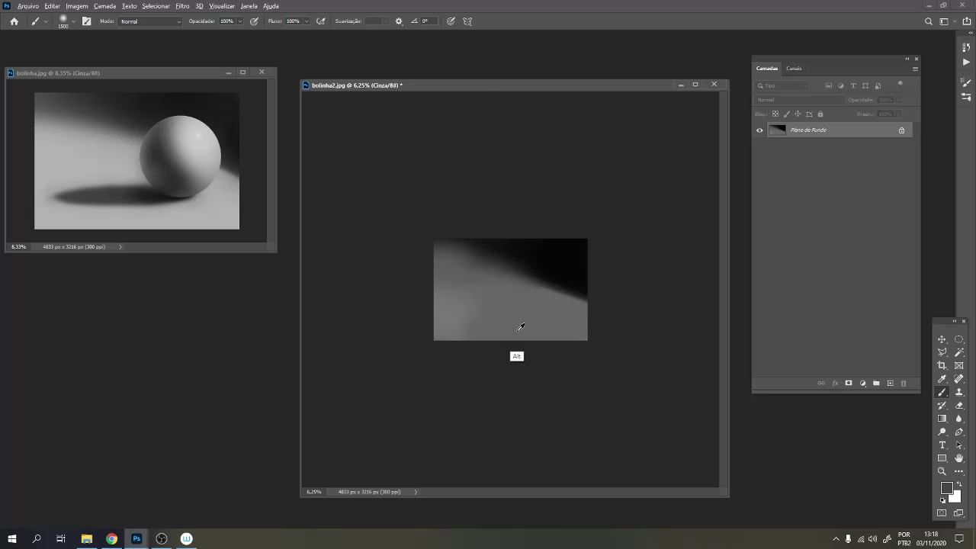
{"action": "key", "text": "bracketright"}
{"action": "key", "text": "bracketright"}
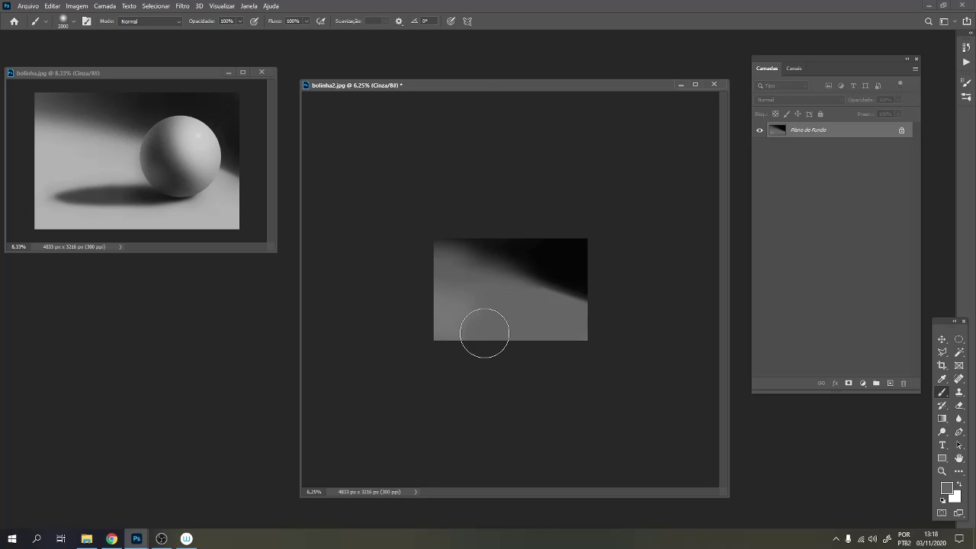
{"action": "mouse_move", "coordinate": [461, 312]}
{"action": "left_mouse_down"}
{"action": "mouse_move", "coordinate": [483, 333]}
{"action": "mouse_move", "coordinate": [446, 317]}
{"action": "left_mouse_up"}
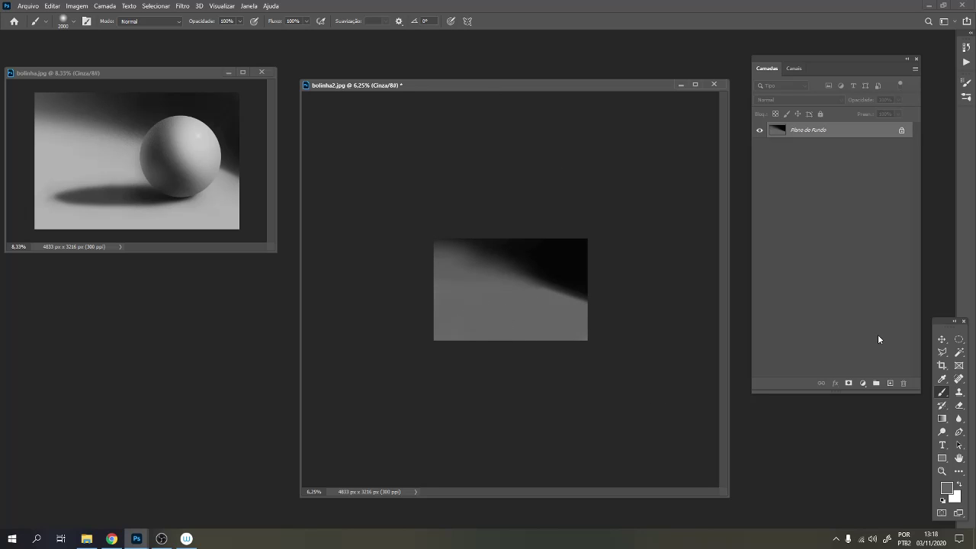
Set the foreground colour to grey 8f8f8f and lighten the floor along the canvas's lower edge.
{"action": "left_click", "coordinate": [950, 491]}
{"action": "left_click_drag", "start_coordinate": [362, 194], "coordinate": [345, 179]}
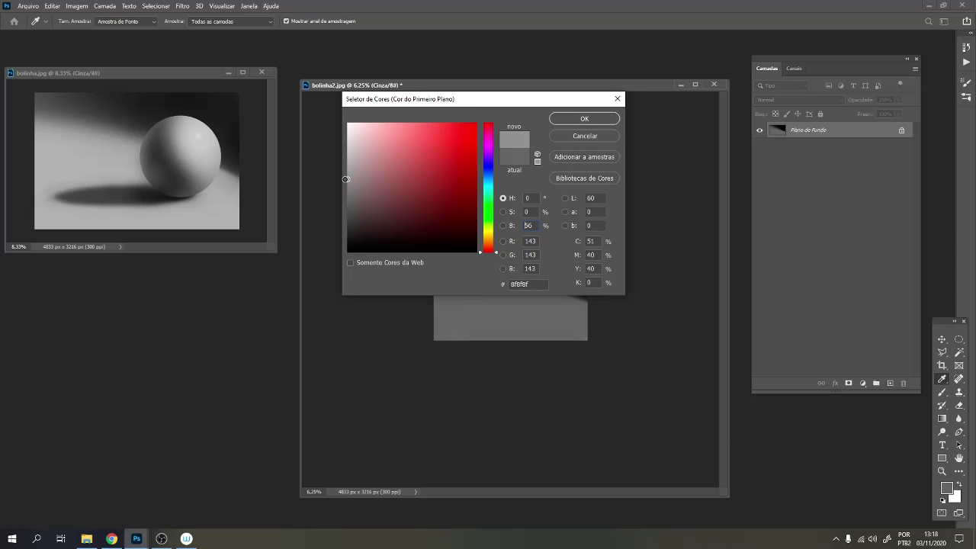
{"action": "left_click", "coordinate": [559, 122]}
{"action": "mouse_move", "coordinate": [409, 343]}
{"action": "left_mouse_down"}
{"action": "mouse_move", "coordinate": [642, 371]}
{"action": "mouse_move", "coordinate": [554, 351]}
{"action": "mouse_move", "coordinate": [471, 348]}
{"action": "mouse_move", "coordinate": [605, 355]}
{"action": "left_mouse_up"}
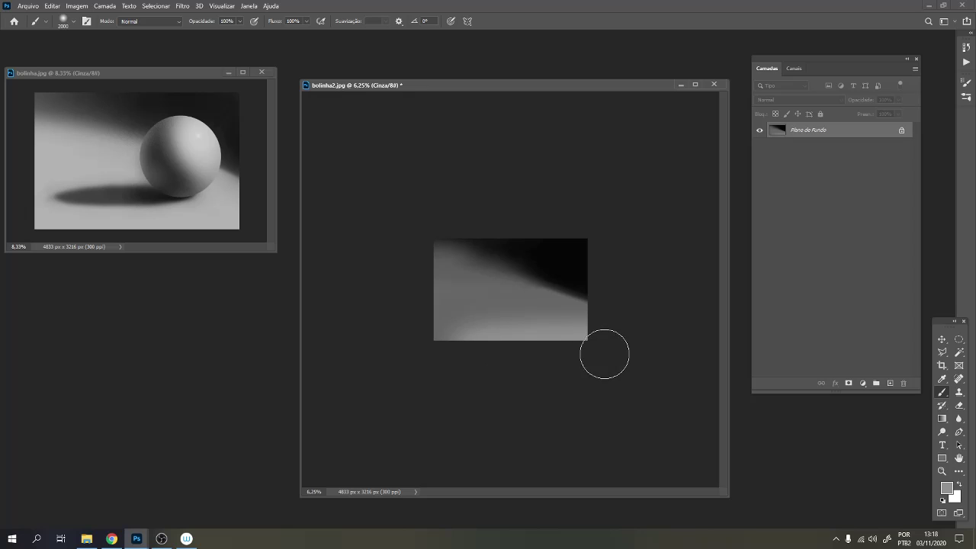
Enlarge the brush to 2400 px and lighten more of the lower floor, undoing the first stroke.
{"action": "key", "text": "bracketright"}
{"action": "key", "text": "bracketright"}
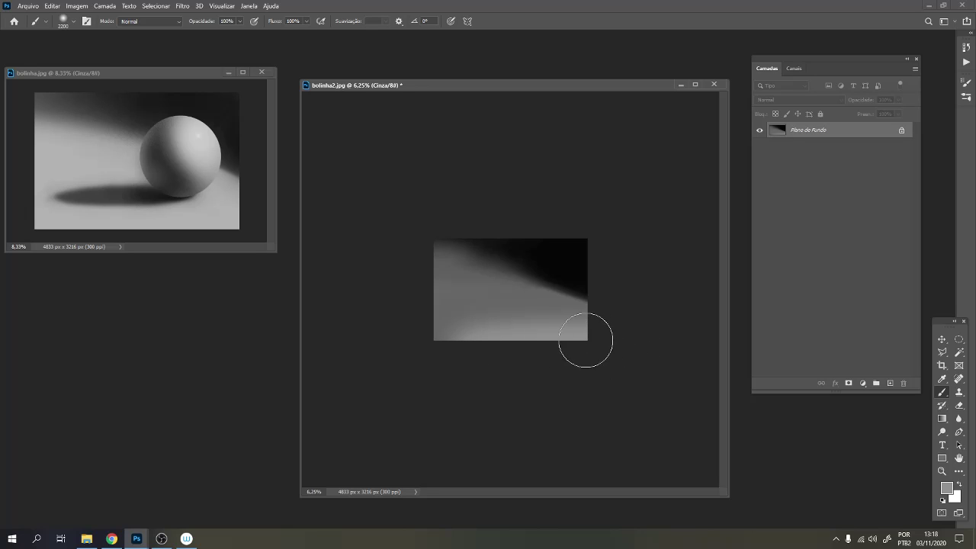
{"action": "key", "text": "bracketright"}
{"action": "key", "text": "bracketright"}
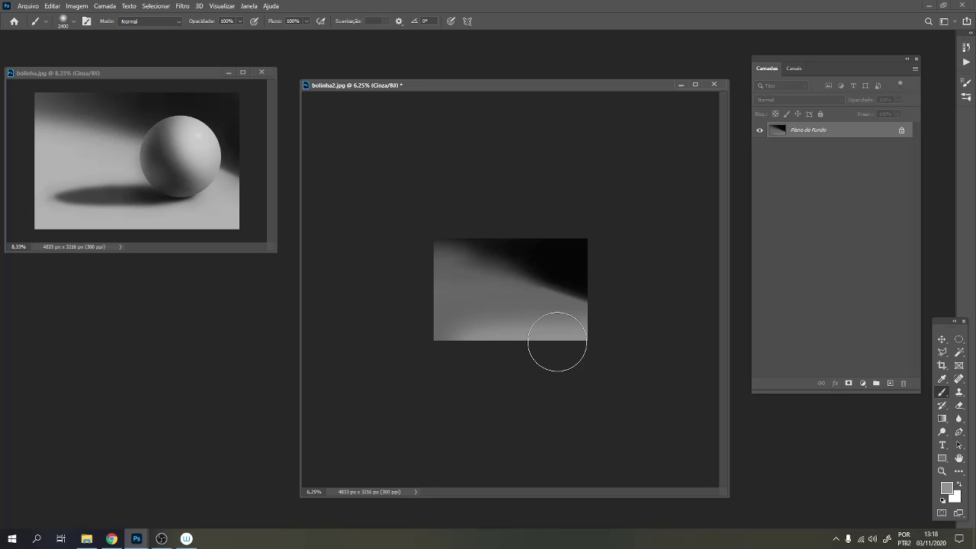
{"action": "mouse_move", "coordinate": [563, 334]}
{"action": "left_mouse_down"}
{"action": "mouse_move", "coordinate": [549, 329]}
{"action": "mouse_move", "coordinate": [595, 374]}
{"action": "left_mouse_up"}
{"action": "key", "text": "ctrl+z"}
{"action": "mouse_move", "coordinate": [505, 342]}
{"action": "left_mouse_down"}
{"action": "mouse_move", "coordinate": [541, 338]}
{"action": "mouse_move", "coordinate": [453, 341]}
{"action": "left_mouse_up"}
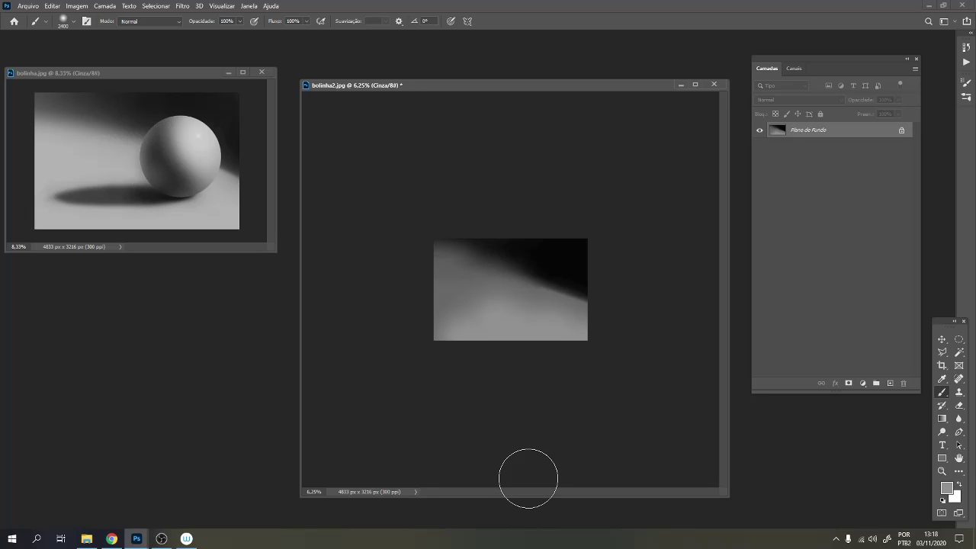
Set the brush mode to Dissolver and try a grey stroke over the upper-left shadow transition, undoing it.
{"action": "key", "text": "ctrl+plus"}
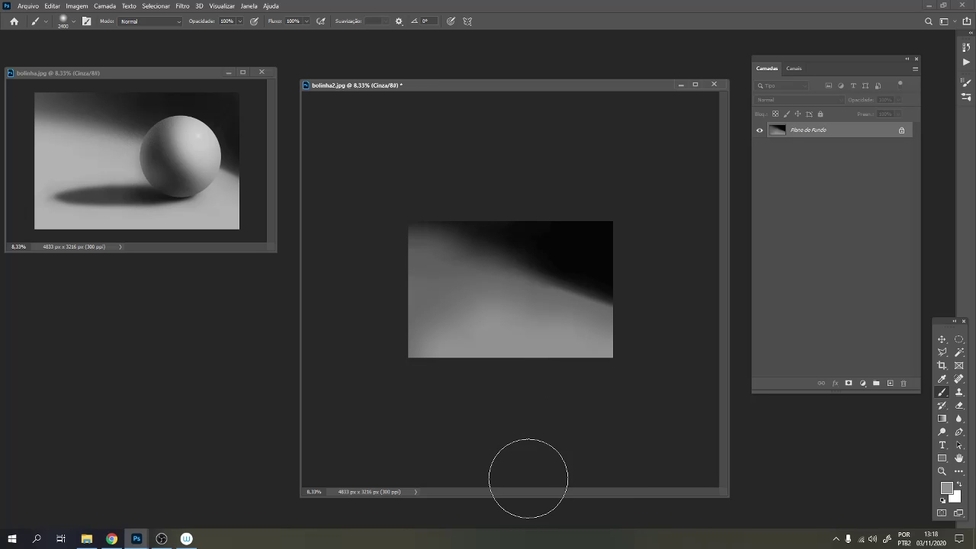
{"action": "left_click", "coordinate": [179, 22]}
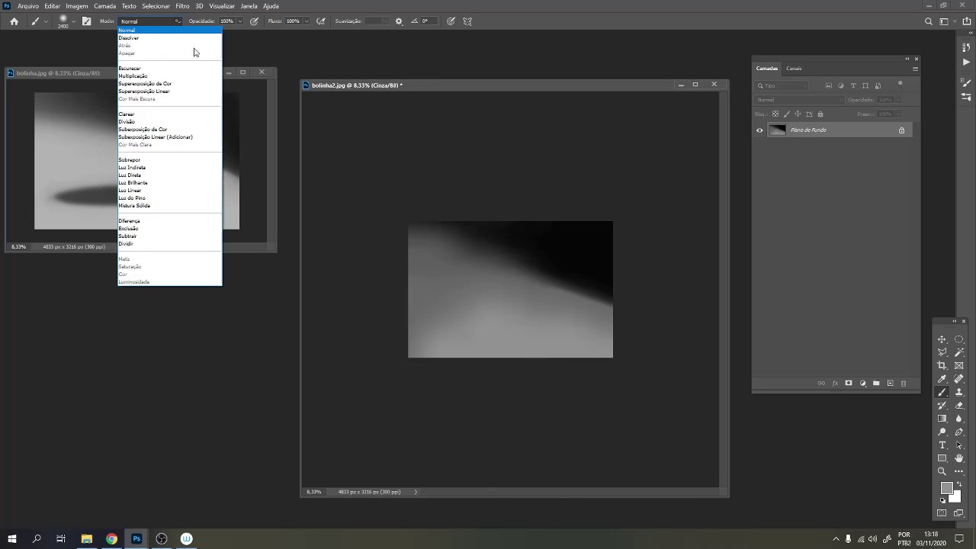
{"action": "left_click", "coordinate": [140, 38]}
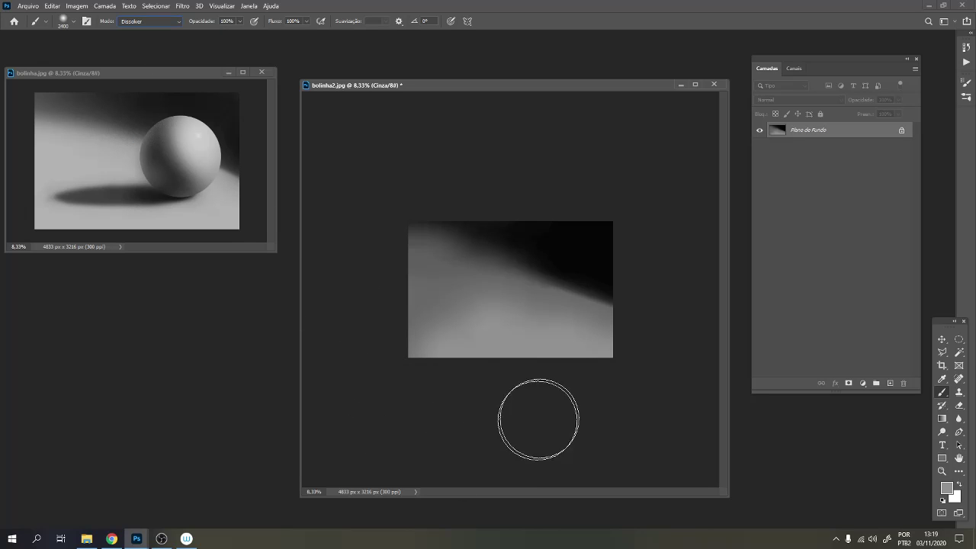
{"action": "key", "text": "ctrl+plus"}
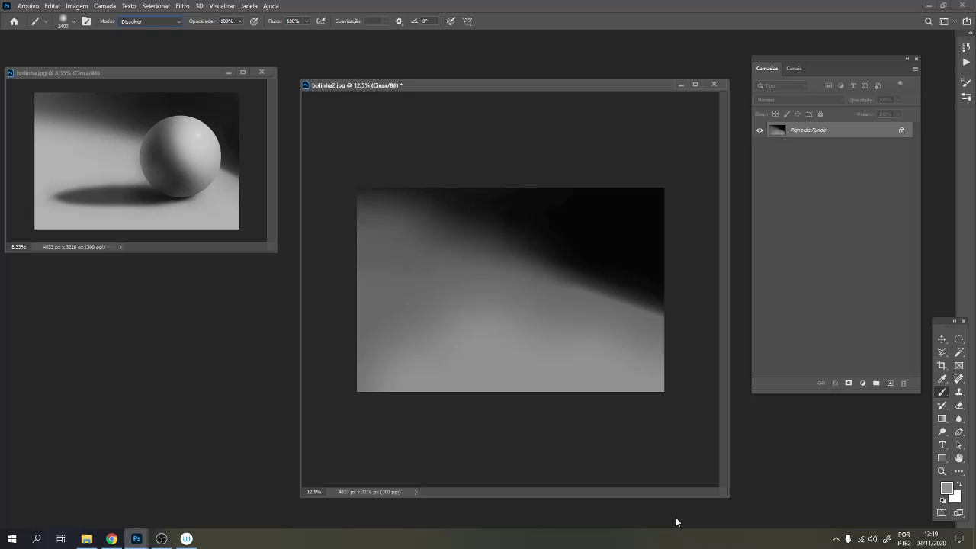
{"action": "mouse_move", "coordinate": [494, 268]}
{"action": "left_mouse_down"}
{"action": "mouse_move", "coordinate": [468, 251]}
{"action": "mouse_move", "coordinate": [526, 316]}
{"action": "left_mouse_up"}
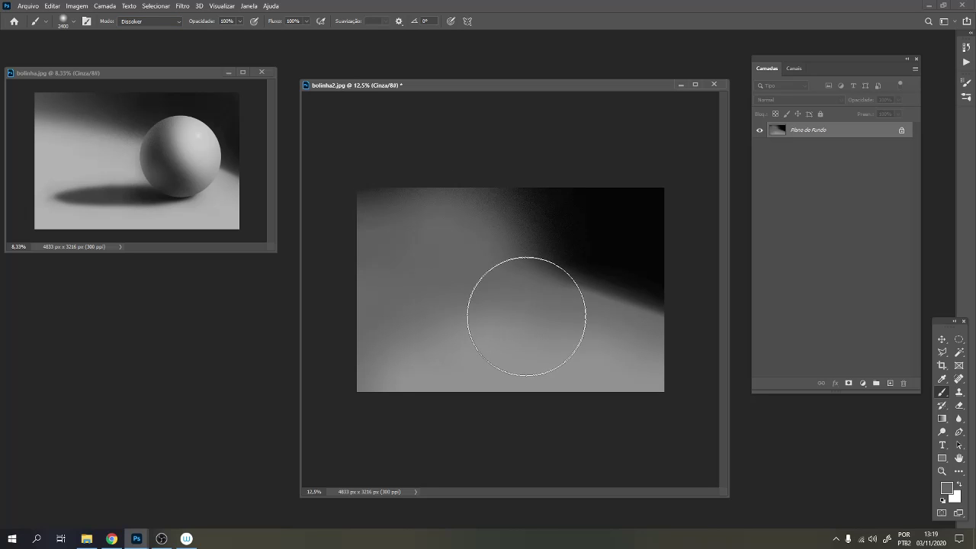
{"action": "key", "text": "ctrl+z"}
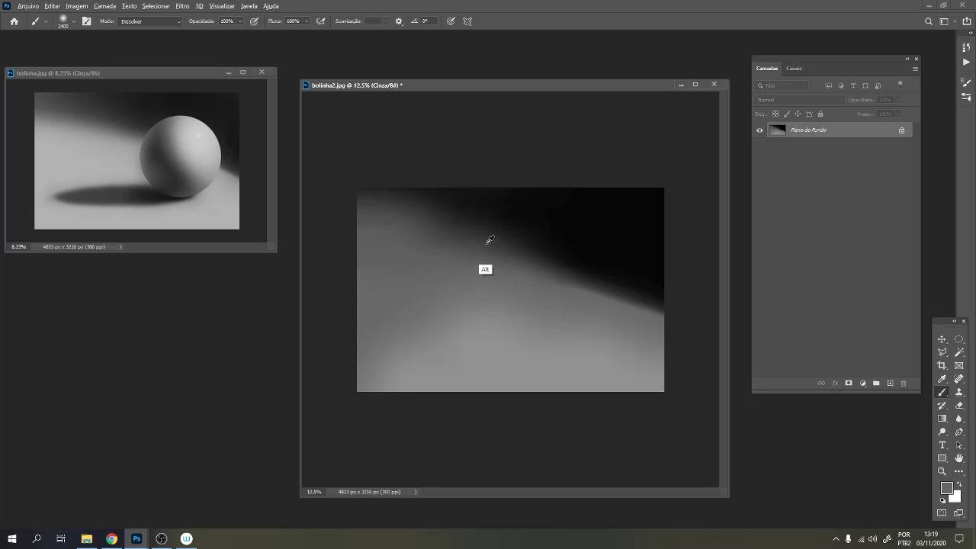
Sample the dark grey, undo the last stroke in the upper-left area, and resize the brush to 1900 px.
{"action": "key", "text": "bracketleft"}
{"action": "key", "text": "bracketleft"}
{"action": "key", "text": "bracketleft"}
{"action": "key", "text": "bracketleft"}
{"action": "key", "text": "bracketleft"}
{"action": "key", "text": "bracketleft"}
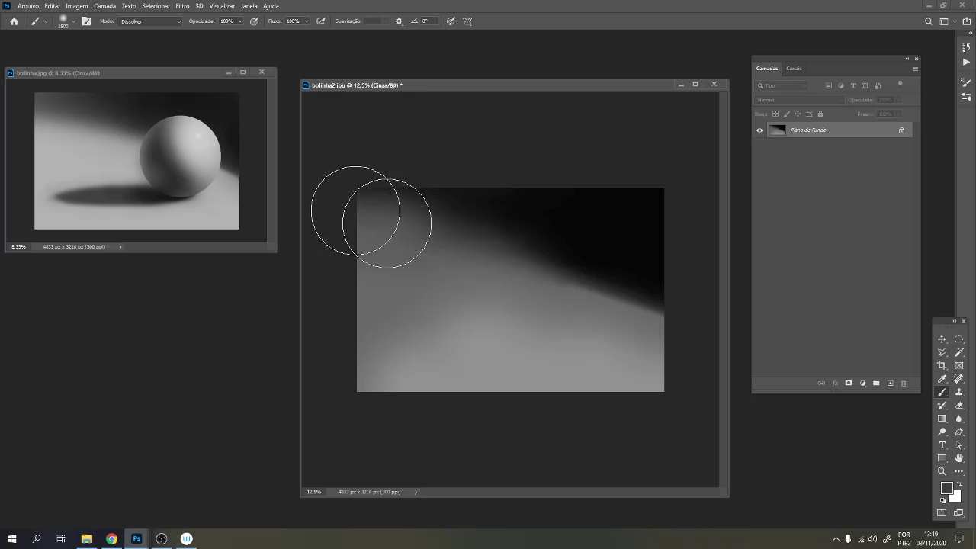
{"action": "key", "text": "ctrl+z"}
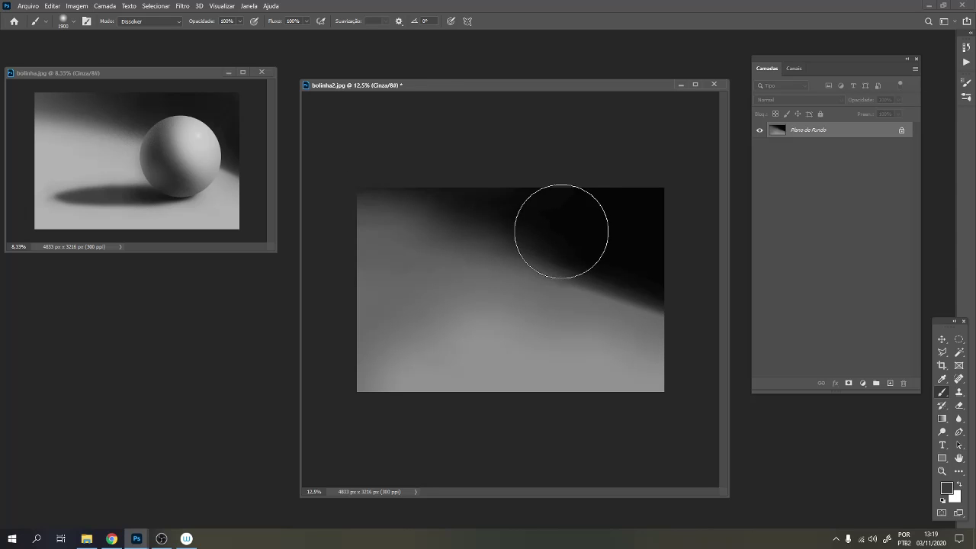
{"action": "key", "text": "bracketright"}
{"action": "key", "text": "bracketright"}
{"action": "key", "text": "bracketleft"}
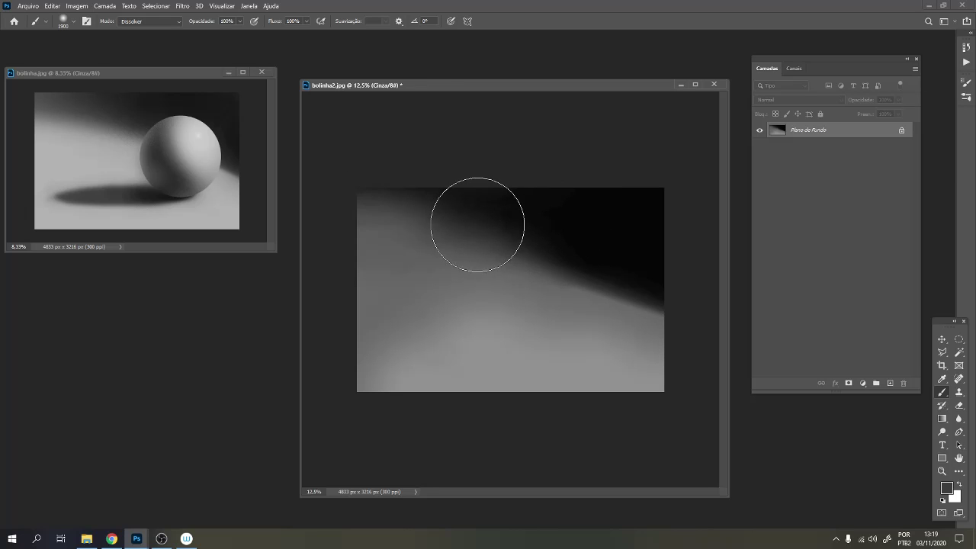
Repaint the upper-left area with sampled floor grey, and extend sampled black along the canvas's upper edge.
{"action": "left_click", "coordinate": [395, 287], "text": "alt"}
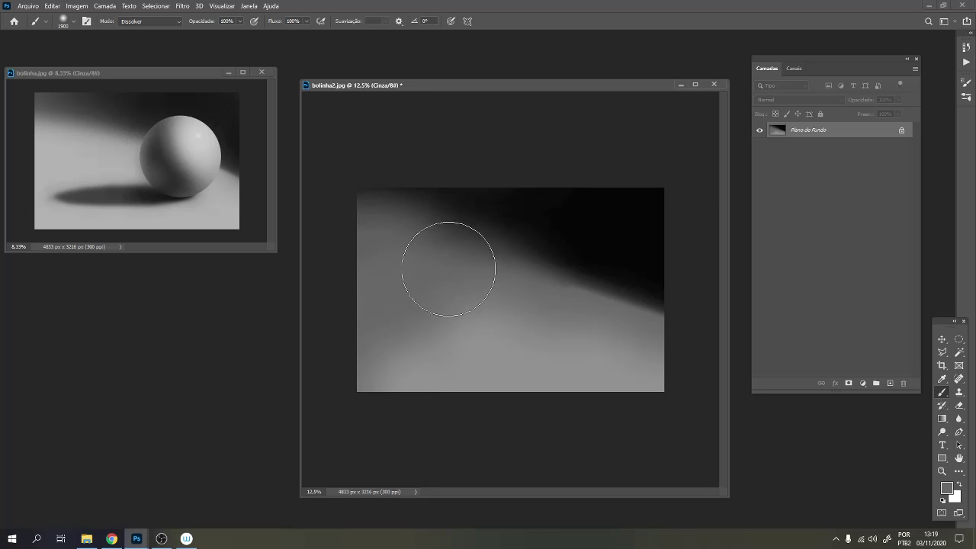
{"action": "mouse_move", "coordinate": [447, 262]}
{"action": "left_mouse_down"}
{"action": "mouse_move", "coordinate": [378, 211]}
{"action": "mouse_move", "coordinate": [401, 218]}
{"action": "left_mouse_up"}
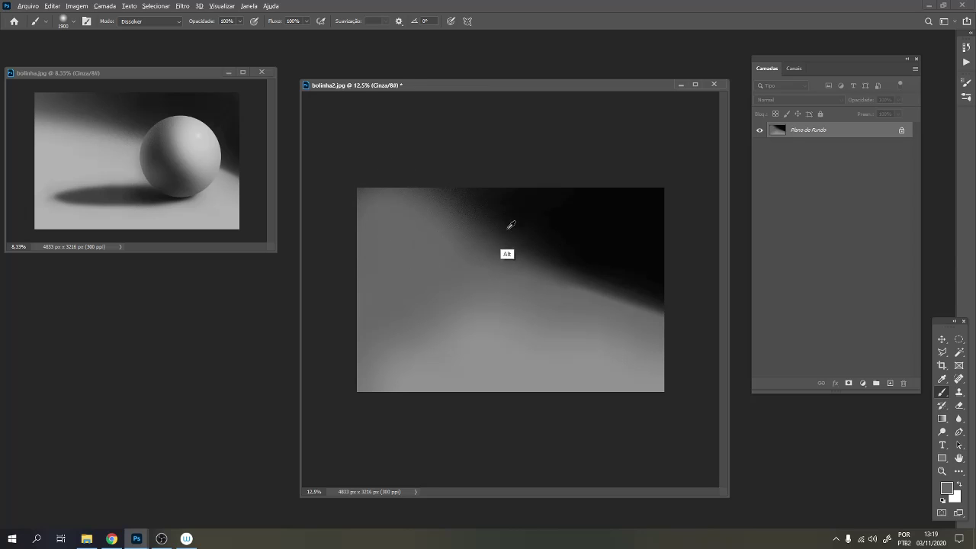
{"action": "left_click", "coordinate": [471, 190], "text": "alt"}
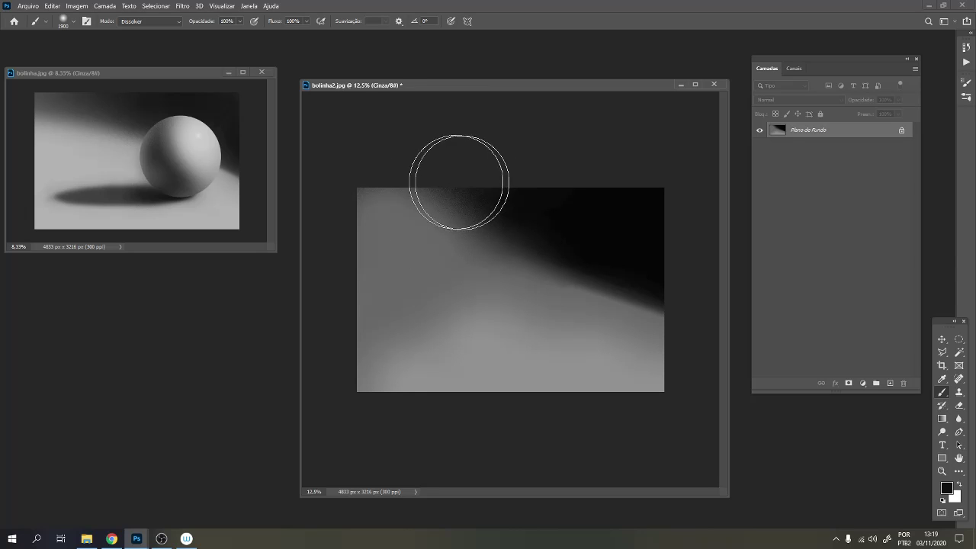
{"action": "left_click_drag", "start_coordinate": [445, 178], "coordinate": [405, 120]}
Lower the brush flow to 66% and soften the upper-left shadow transition with sampled floor grey.
{"action": "left_click", "coordinate": [306, 22]}
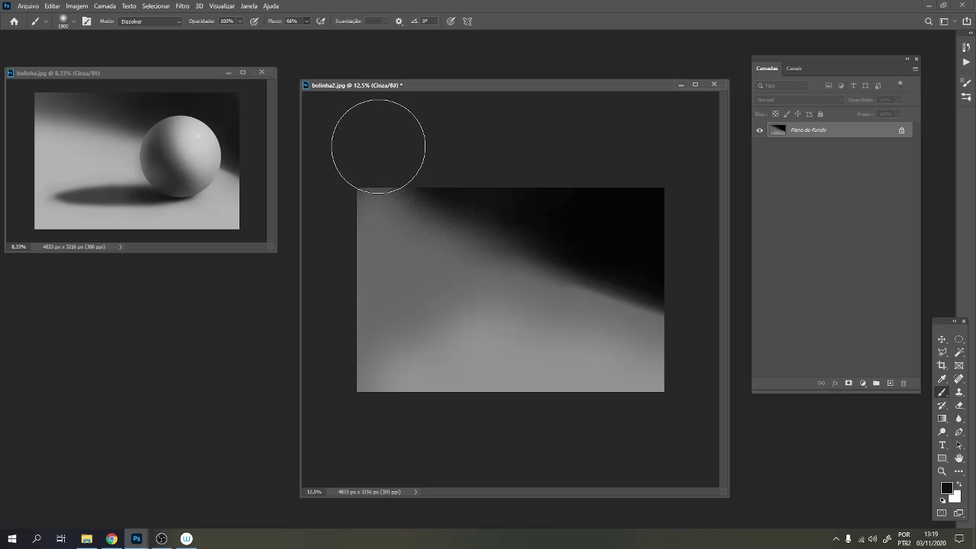
{"action": "left_click", "coordinate": [419, 278], "text": "alt"}
{"action": "mouse_move", "coordinate": [423, 246]}
{"action": "left_mouse_down"}
{"action": "mouse_move", "coordinate": [452, 255]}
{"action": "mouse_move", "coordinate": [424, 254]}
{"action": "left_mouse_up"}
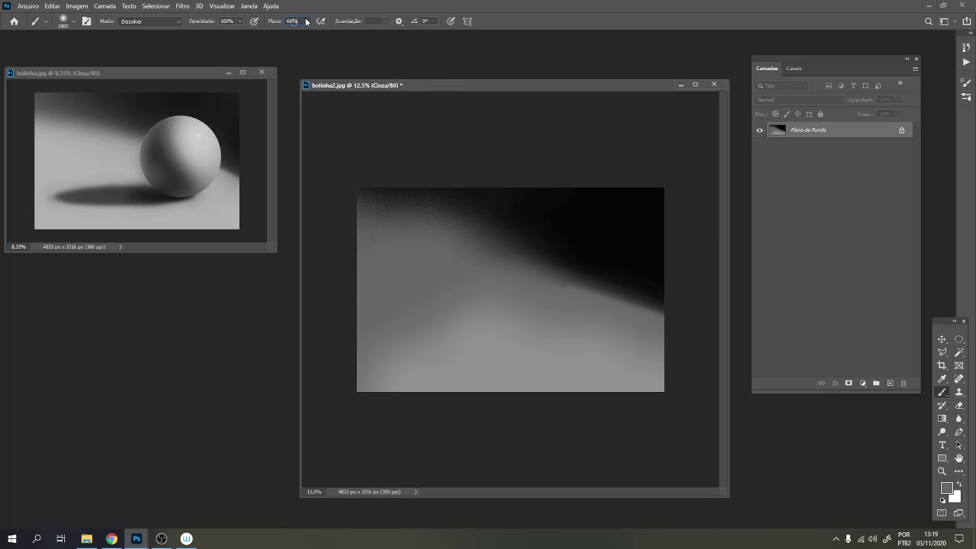
Set the brush flow to 52% and darken the upper-left shadow transition with sampled near-black.
{"action": "left_click", "coordinate": [306, 21]}
{"action": "left_click_drag", "start_coordinate": [298, 36], "coordinate": [300, 35]}
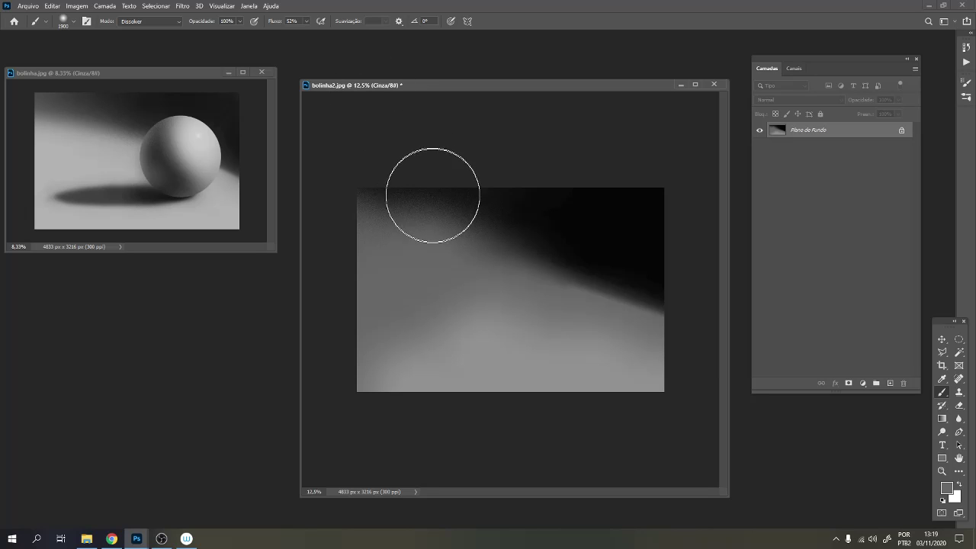
{"action": "key", "text": "alt"}
{"action": "left_click", "coordinate": [501, 203], "text": "alt"}
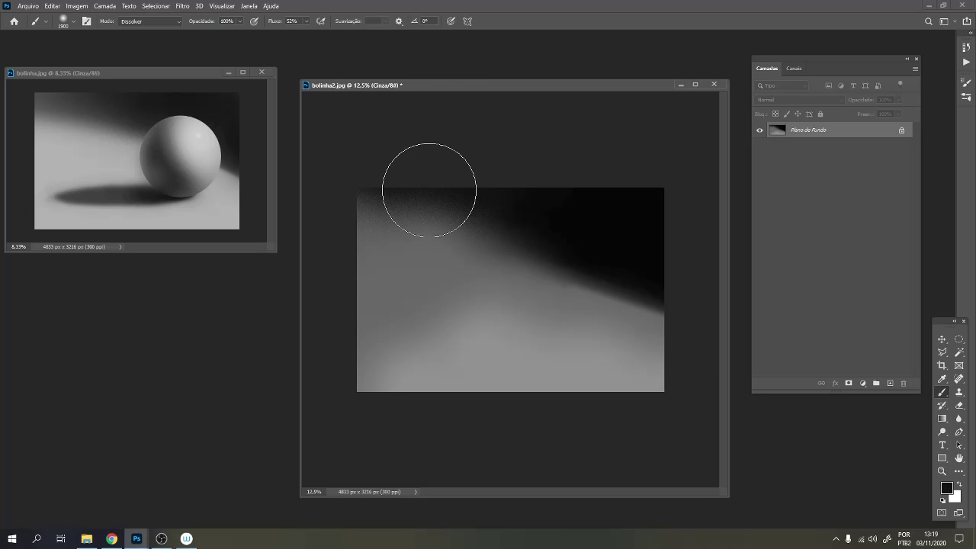
{"action": "scroll", "coordinate": [647, 126], "scroll_direction": "down", "scroll_amount": 1}
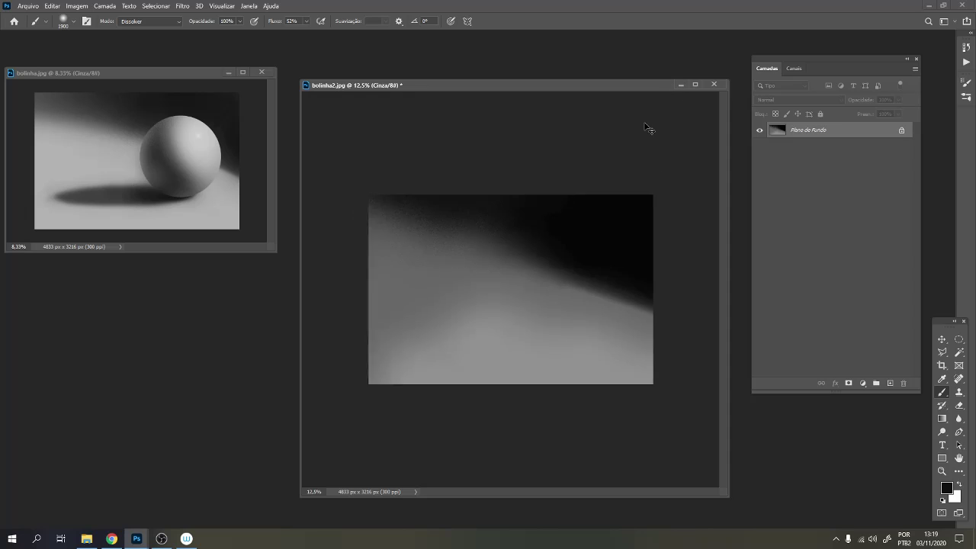
{"action": "scroll", "coordinate": [647, 126], "scroll_direction": "up", "scroll_amount": 1}
{"action": "key", "text": "alt"}
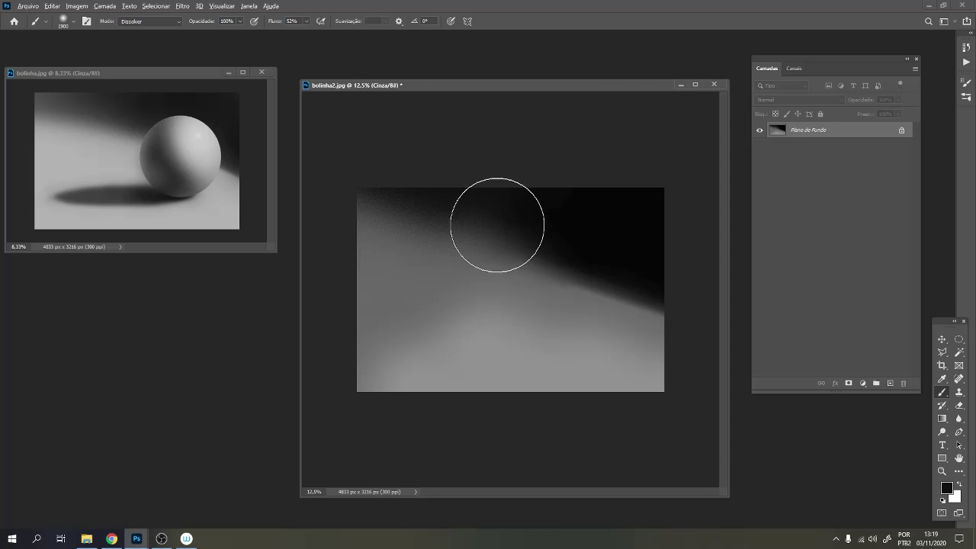
Blend the middle of the diagonal shadow edge with sampled floor grey and sampled black.
{"action": "key", "text": "alt"}
{"action": "left_click", "coordinate": [477, 282], "text": "alt"}
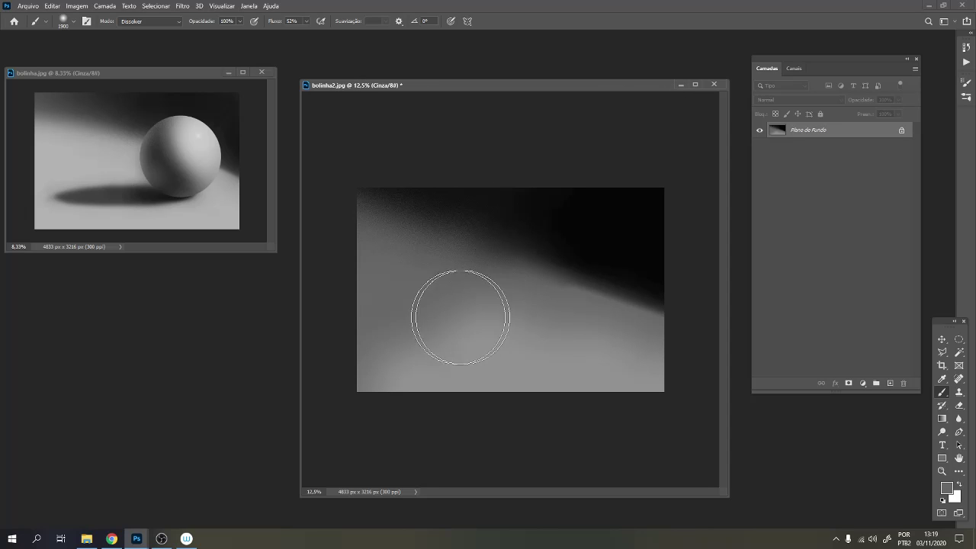
{"action": "left_click", "coordinate": [546, 234], "text": "alt"}
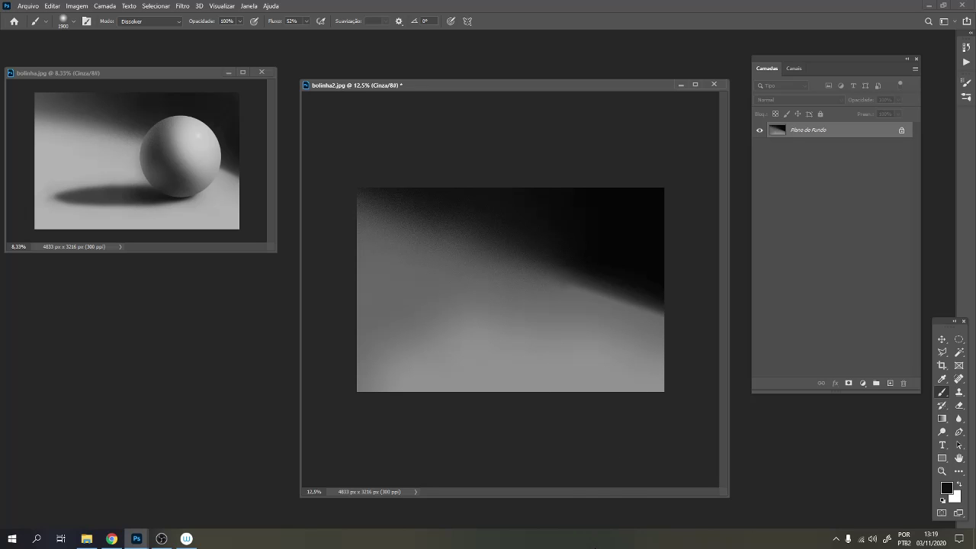
{"action": "key", "text": "ctrl+plus"}
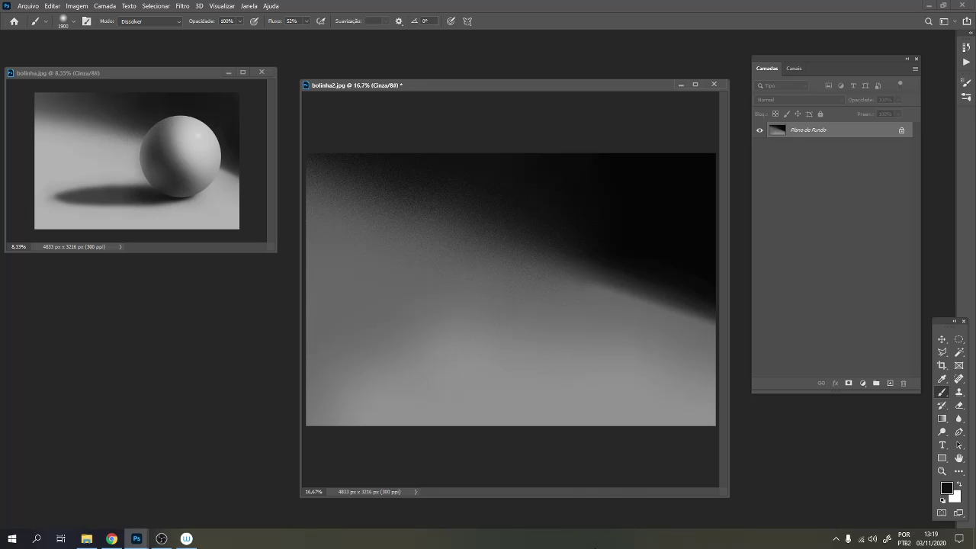
{"action": "key", "text": "ctrl+minus"}
Enlarge the brush to 2100 px and repaint the floor with a soft light area using sampled floor grey.
{"action": "key", "text": "bracketright"}
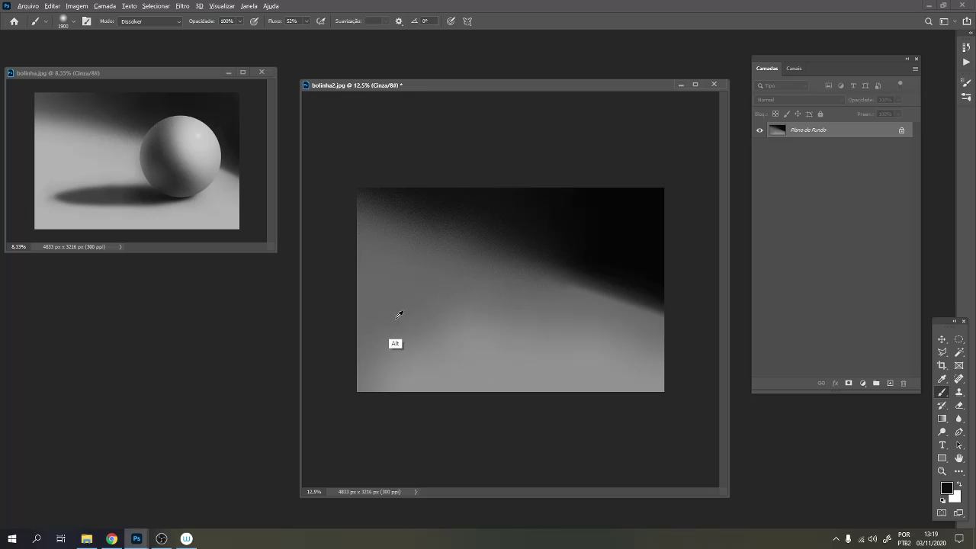
{"action": "left_click", "coordinate": [392, 347], "text": "alt"}
{"action": "key", "text": "bracketright"}
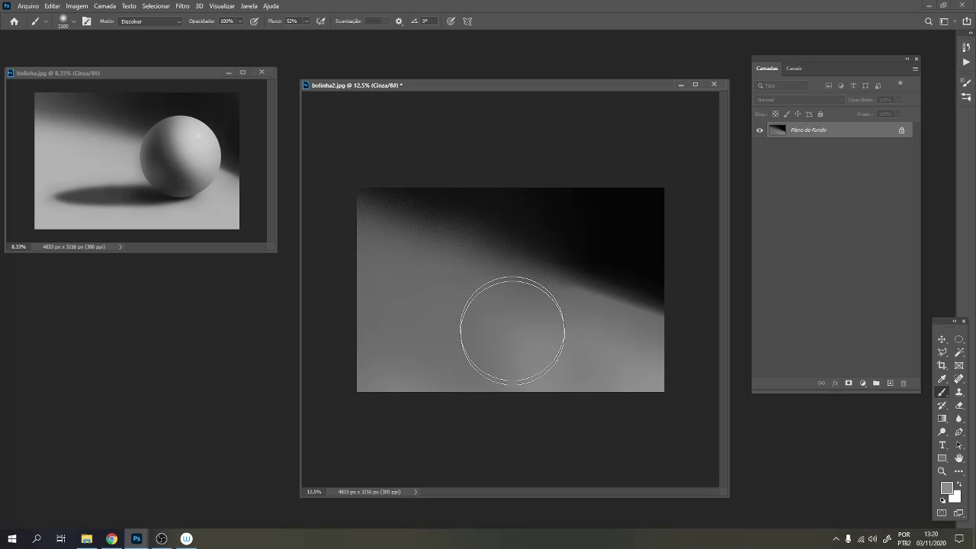
{"action": "left_click_drag", "start_coordinate": [509, 344], "coordinate": [529, 353]}
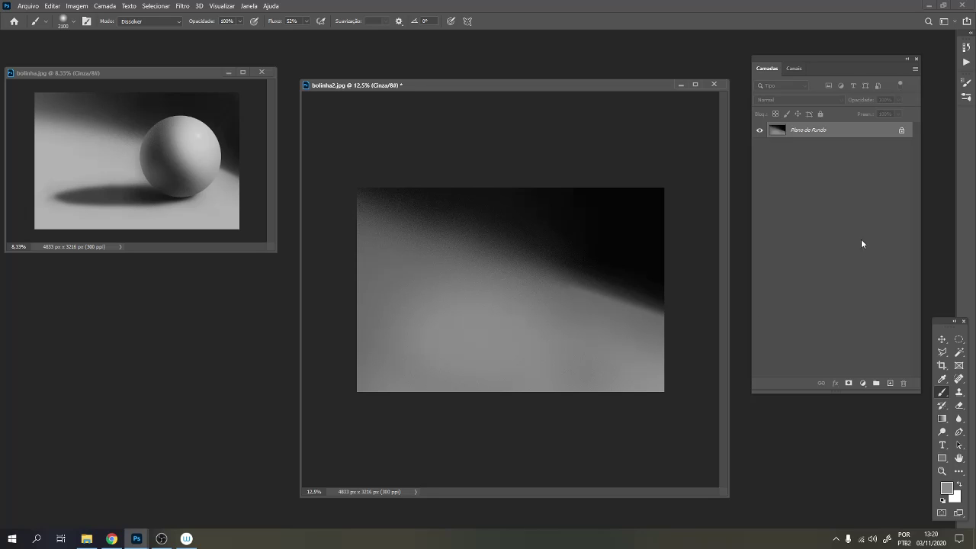
Add a new layer and draw a circular marquee selection on the right part of the floor, below the black shadow.
{"action": "left_click", "coordinate": [889, 384]}
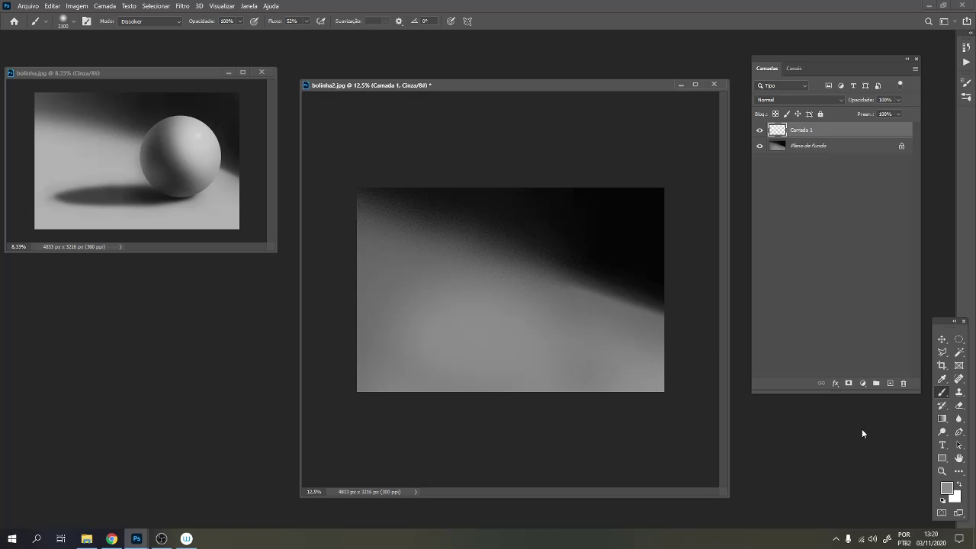
{"action": "key", "text": "m"}
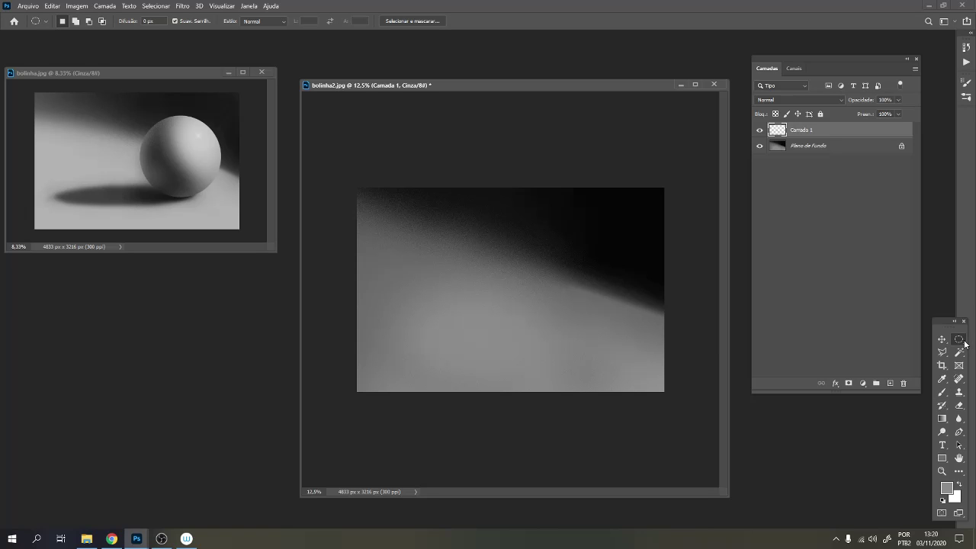
{"action": "mouse_move", "coordinate": [565, 258]}
{"action": "left_mouse_down"}
{"action": "mouse_move", "coordinate": [653, 345]}
{"action": "mouse_move", "coordinate": [562, 257]}
{"action": "left_mouse_up"}
{"action": "key", "text": "shift+Left"}
{"action": "key", "text": "shift+Left"}
{"action": "key", "text": "shift+Left"}
{"action": "key", "text": "shift+Left"}
{"action": "key", "text": "shift+Up"}
{"action": "left_click_drag", "start_coordinate": [598, 309], "coordinate": [657, 368]}
{"action": "left_click_drag", "start_coordinate": [560, 269], "coordinate": [559, 269]}
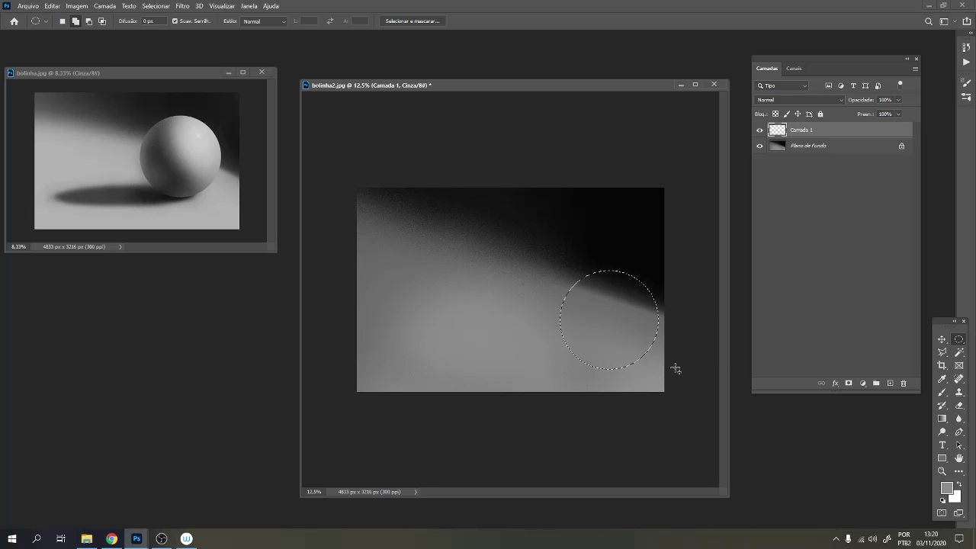
Move the circular selection left and up so it straddles the diagonal shadow edge like the reference sphere.
{"action": "key", "text": "shift+Left"}
{"action": "key", "text": "shift+Left"}
{"action": "key", "text": "shift+Left"}
{"action": "key", "text": "shift+Left"}
{"action": "key", "text": "shift+Left"}
{"action": "key", "text": "shift+Left"}
{"action": "key", "text": "shift+Left"}
{"action": "key", "text": "shift+Left"}
{"action": "key", "text": "shift+Left"}
{"action": "key", "text": "shift+Left"}
{"action": "key", "text": "shift+Left"}
{"action": "key", "text": "shift+Left"}
{"action": "key", "text": "shift+Left"}
{"action": "key", "text": "shift+Left"}
{"action": "key", "text": "shift+Left"}
{"action": "key", "text": "shift+Left"}
{"action": "key", "text": "shift+Left"}
{"action": "key", "text": "shift+Left"}
{"action": "key", "text": "shift+Left"}
{"action": "key", "text": "shift+Left"}
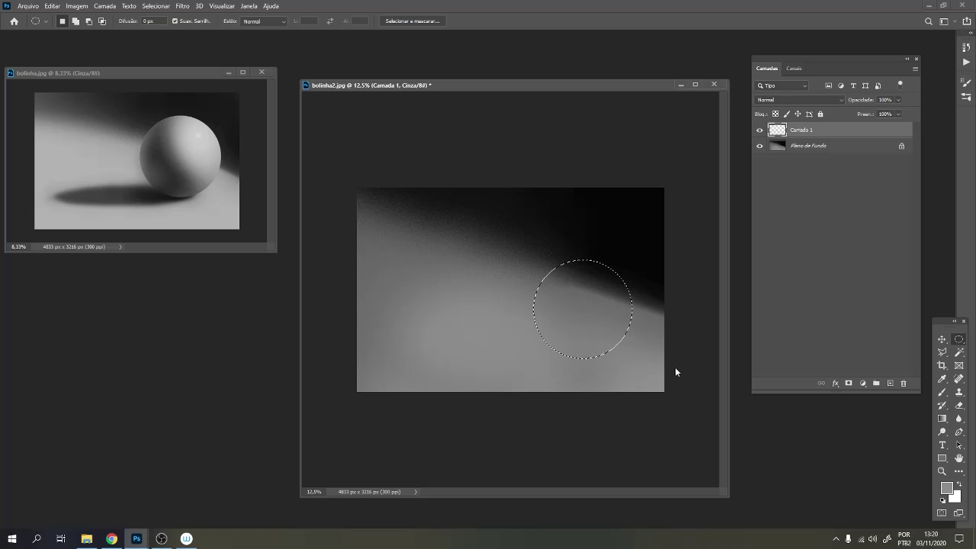
{"action": "key", "text": "Up"}
{"action": "key", "text": "Up"}
{"action": "key", "text": "Up"}
{"action": "key", "text": "Up"}
{"action": "key", "text": "Up"}
{"action": "key", "text": "Up"}
{"action": "key", "text": "Up"}
{"action": "key", "text": "Up"}
{"action": "key", "text": "Up"}
{"action": "key", "text": "Up"}
{"action": "key", "text": "Up"}
{"action": "key", "text": "Up"}
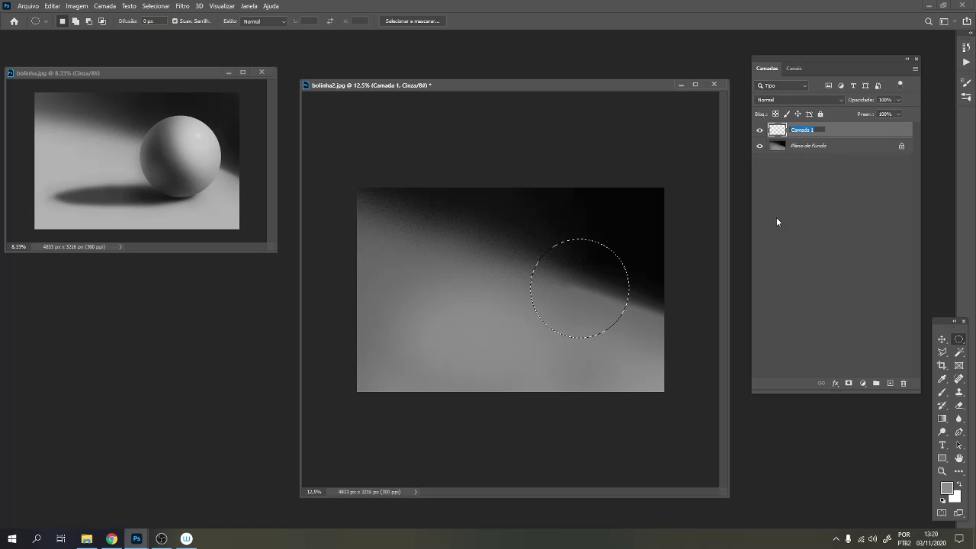
Rename the new layer as desenho and fill its circle with dark grey, locking the layer's transparent pixels.
{"action": "type", "text": "desenho"}
{"action": "key", "text": "Return"}
{"action": "key", "text": "i"}
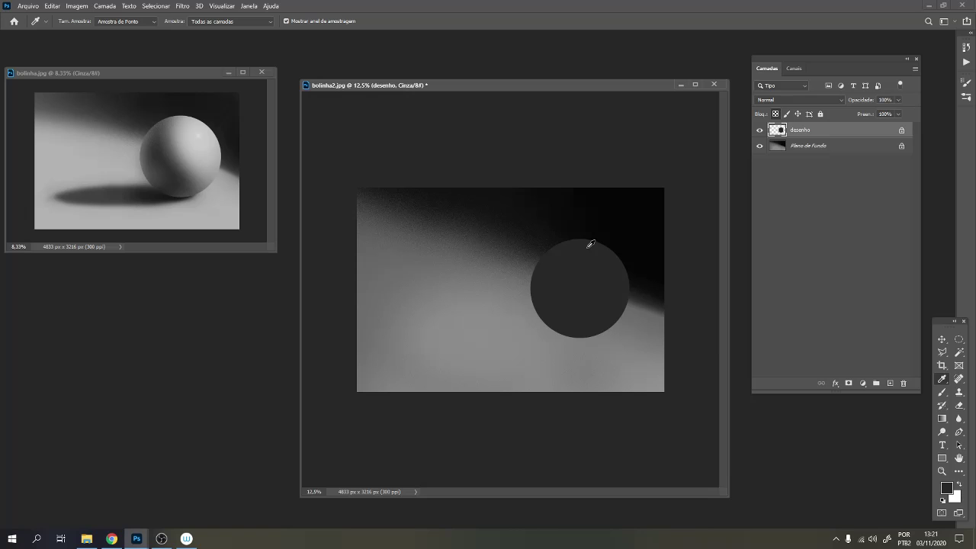
On the background layer, reduce the brush to 800 px and paint a first dark grey cast shadow left of the circle.
{"action": "key", "text": "b"}
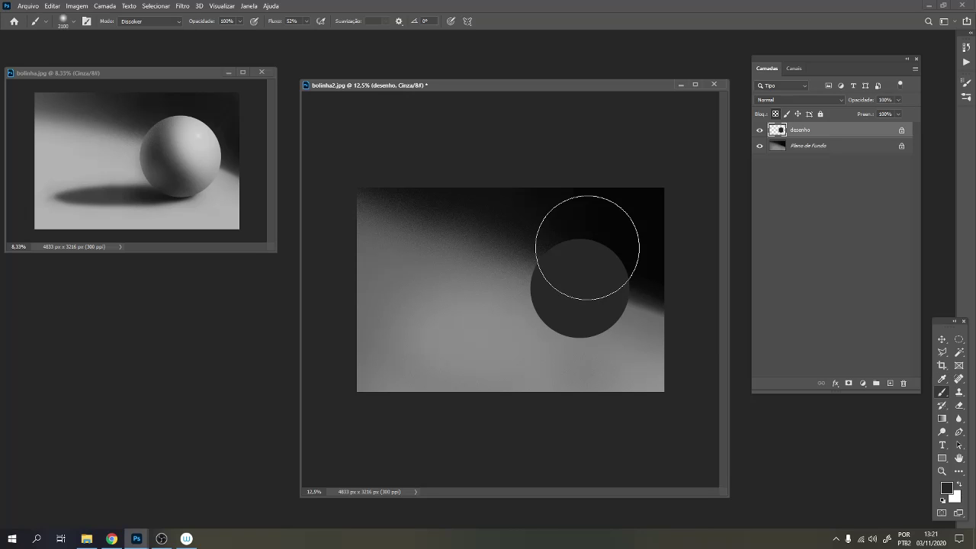
{"action": "key", "text": "alt"}
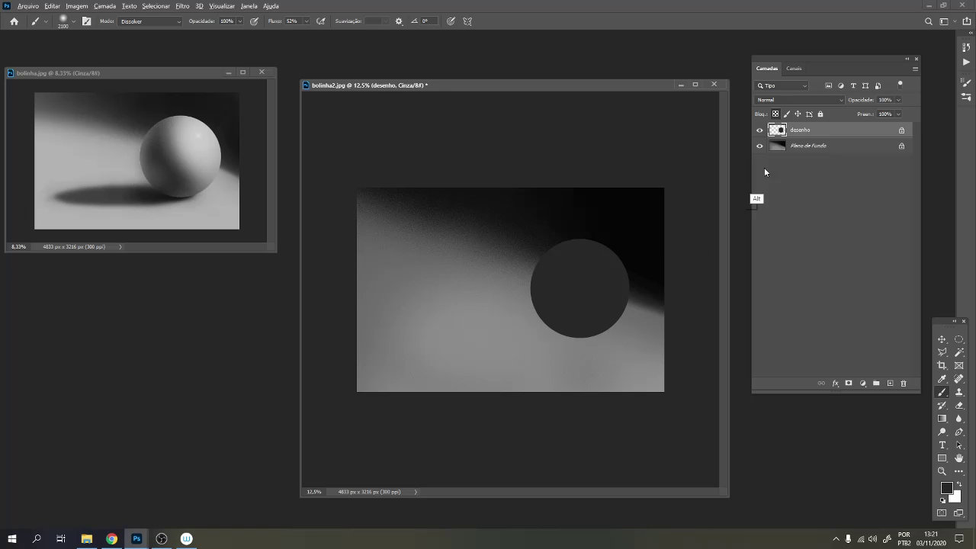
{"action": "left_click", "coordinate": [807, 146]}
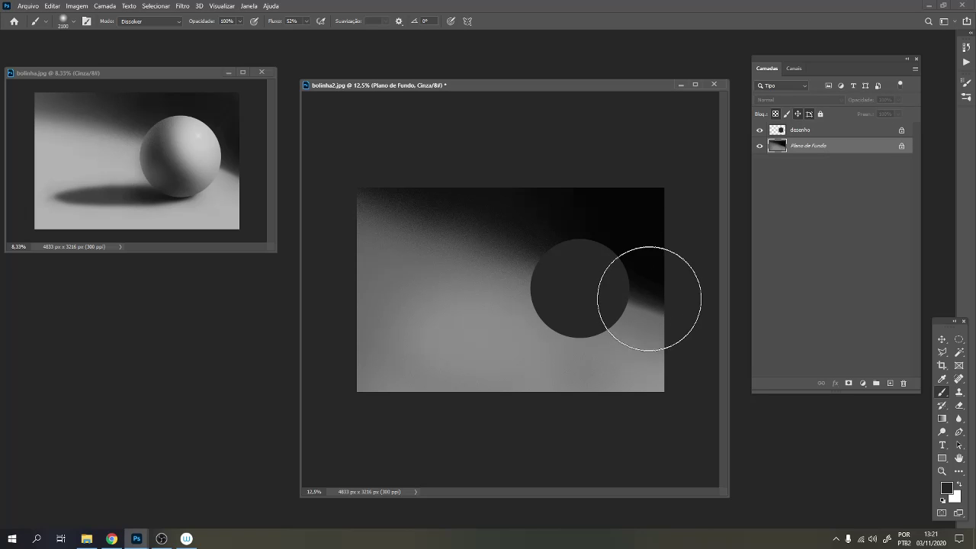
{"action": "key", "text": "bracketleft"}
{"action": "key", "text": "bracketleft"}
{"action": "key", "text": "bracketleft"}
{"action": "key", "text": "bracketleft"}
{"action": "key", "text": "bracketleft"}
{"action": "key", "text": "bracketleft"}
{"action": "key", "text": "bracketleft"}
{"action": "key", "text": "bracketleft"}
{"action": "key", "text": "bracketleft"}
{"action": "key", "text": "bracketleft"}
{"action": "key", "text": "bracketleft"}
{"action": "key", "text": "bracketleft"}
{"action": "key", "text": "bracketleft"}
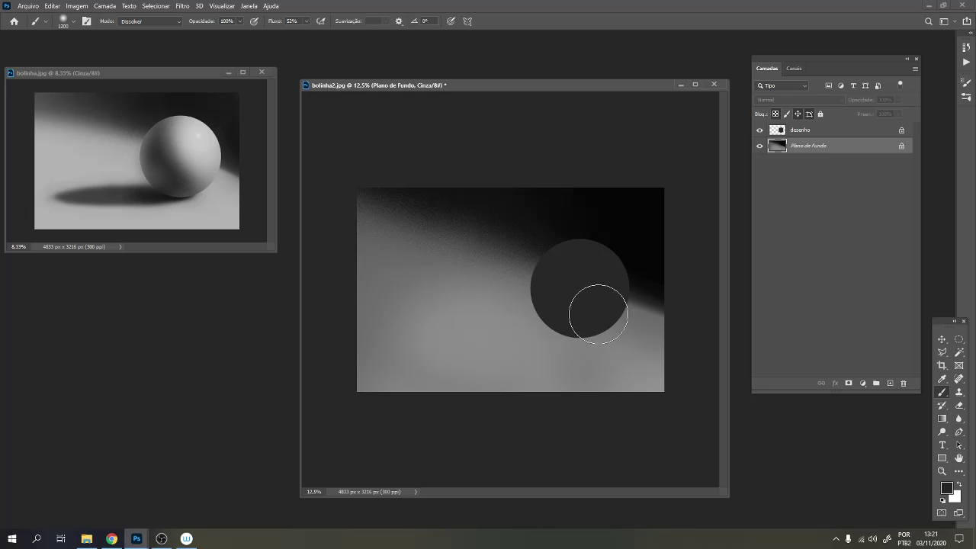
{"action": "key", "text": "bracketleft"}
{"action": "key", "text": "bracketleft"}
{"action": "key", "text": "bracketleft"}
{"action": "key", "text": "bracketright"}
{"action": "key", "text": "bracketright"}
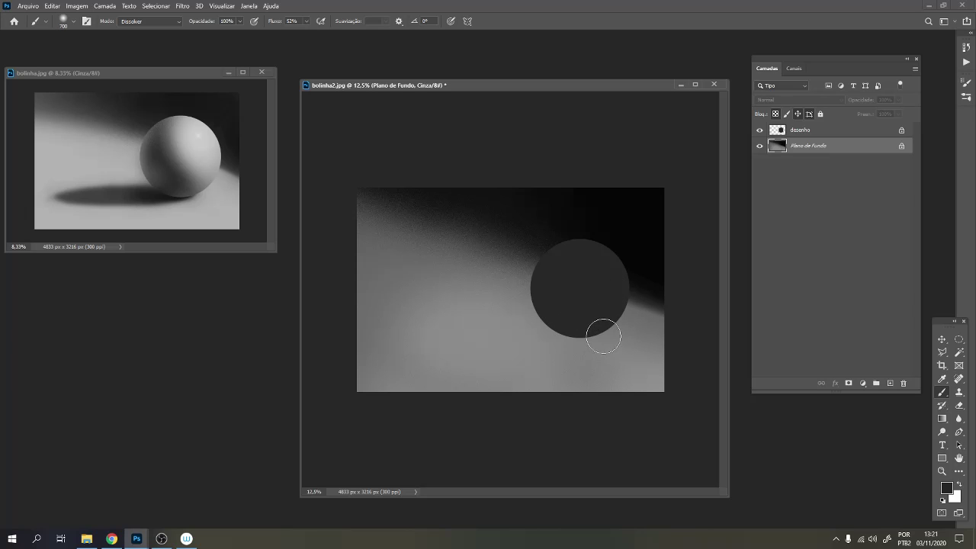
{"action": "key", "text": "alt"}
{"action": "mouse_move", "coordinate": [557, 309]}
{"action": "left_mouse_down"}
{"action": "mouse_move", "coordinate": [580, 323]}
{"action": "mouse_move", "coordinate": [475, 354]}
{"action": "left_mouse_up"}
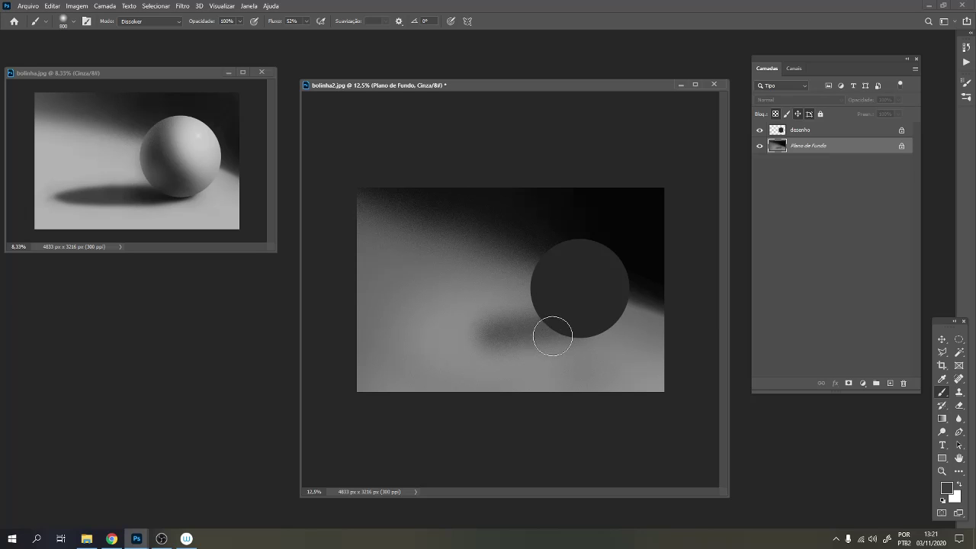
Extend the cast shadow farther left with a smaller brush, and clean its upper edge with sampled floor grey at 600 px.
{"action": "key", "text": "bracketleft"}
{"action": "key", "text": "bracketleft"}
{"action": "key", "text": "bracketleft"}
{"action": "key", "text": "bracketleft"}
{"action": "key", "text": "bracketright"}
{"action": "key", "text": "bracketright"}
{"action": "key", "text": "bracketright"}
{"action": "left_click_drag", "start_coordinate": [579, 323], "coordinate": [416, 337]}
{"action": "mouse_move", "coordinate": [478, 334]}
{"action": "left_mouse_down"}
{"action": "mouse_move", "coordinate": [420, 344]}
{"action": "mouse_move", "coordinate": [574, 332]}
{"action": "mouse_move", "coordinate": [445, 336]}
{"action": "mouse_move", "coordinate": [564, 332]}
{"action": "left_mouse_up"}
{"action": "left_click", "coordinate": [508, 295], "text": "alt"}
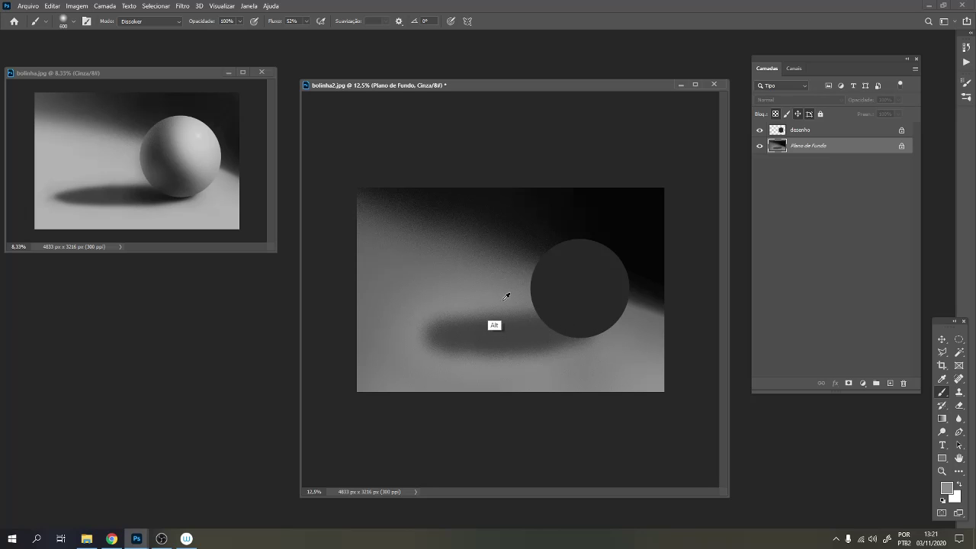
{"action": "left_click_drag", "start_coordinate": [439, 301], "coordinate": [575, 313]}
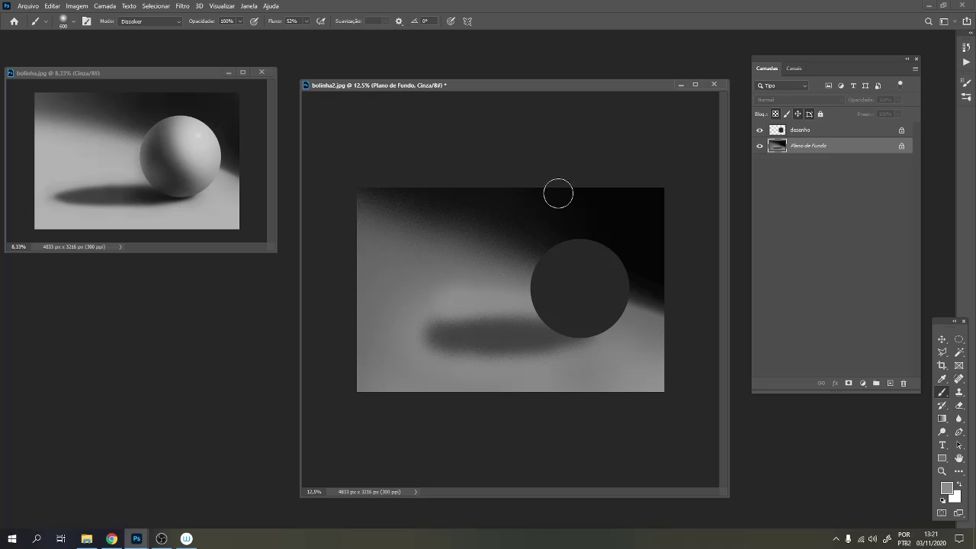
Set the brush mode to Normal and try a grey stroke over the cast shadow's upper edge, undoing it.
{"action": "left_click", "coordinate": [181, 24]}
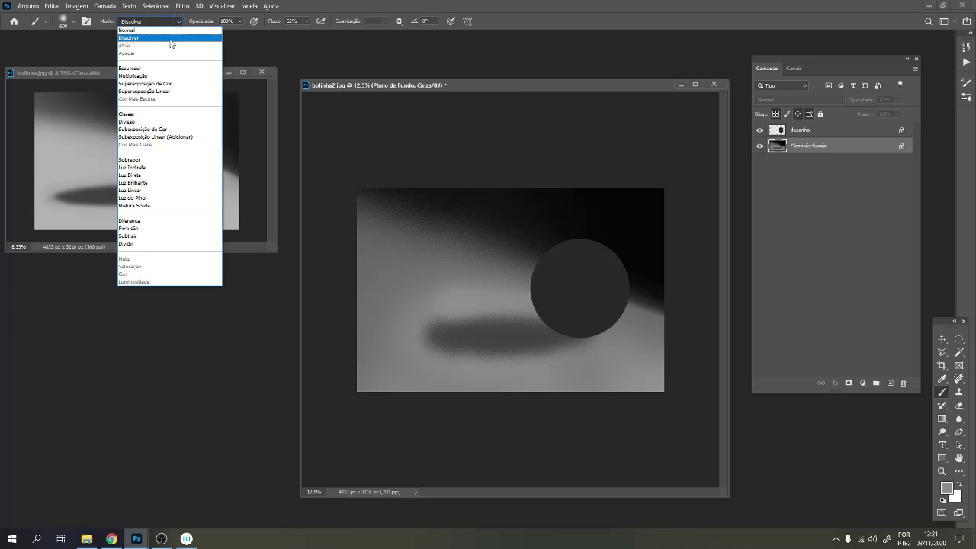
{"action": "left_click", "coordinate": [173, 33]}
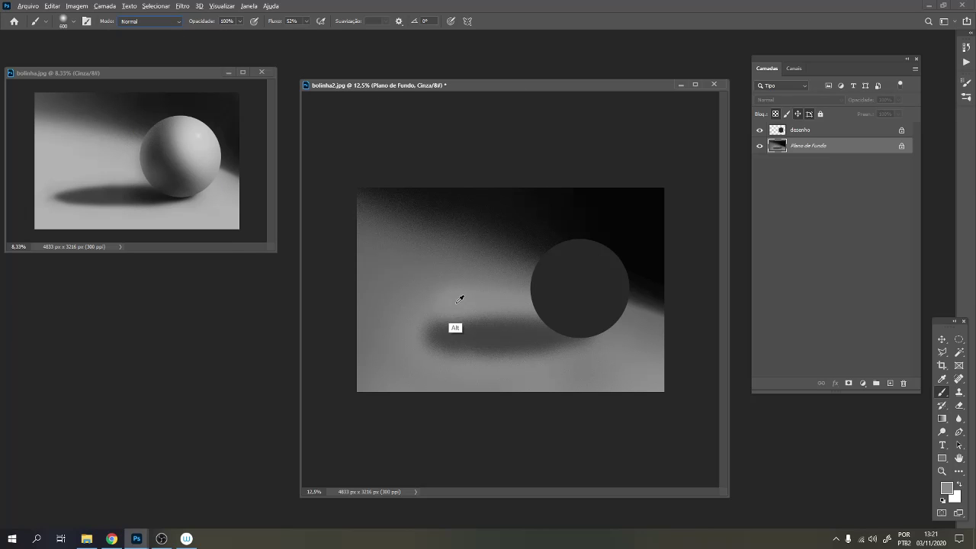
{"action": "mouse_move", "coordinate": [433, 321]}
{"action": "left_mouse_down"}
{"action": "mouse_move", "coordinate": [469, 297]}
{"action": "mouse_move", "coordinate": [471, 283]}
{"action": "mouse_move", "coordinate": [436, 315]}
{"action": "mouse_move", "coordinate": [460, 307]}
{"action": "mouse_move", "coordinate": [422, 320]}
{"action": "mouse_move", "coordinate": [507, 313]}
{"action": "left_mouse_up"}
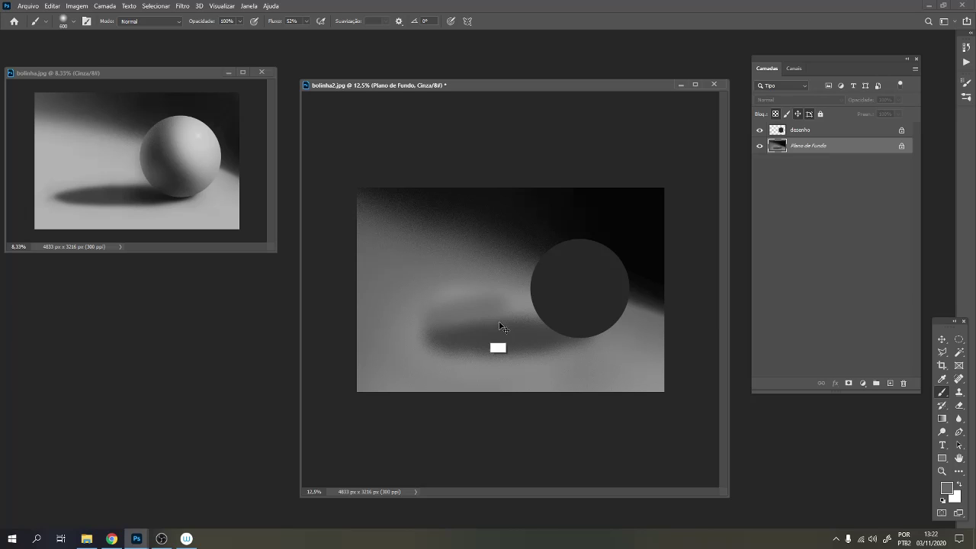
{"action": "key", "text": "ctrl+z"}
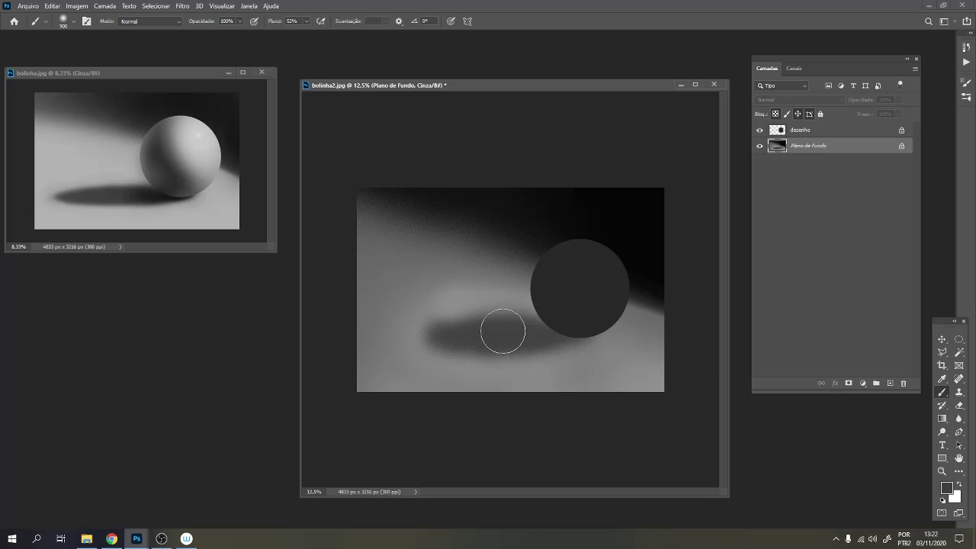
Reduce the brush to 600 px and thicken the cast shadow's body and lower edge with dark grey.
{"action": "key", "text": "bracketleft"}
{"action": "key", "text": "bracketleft"}
{"action": "key", "text": "bracketleft"}
{"action": "key", "text": "bracketleft"}
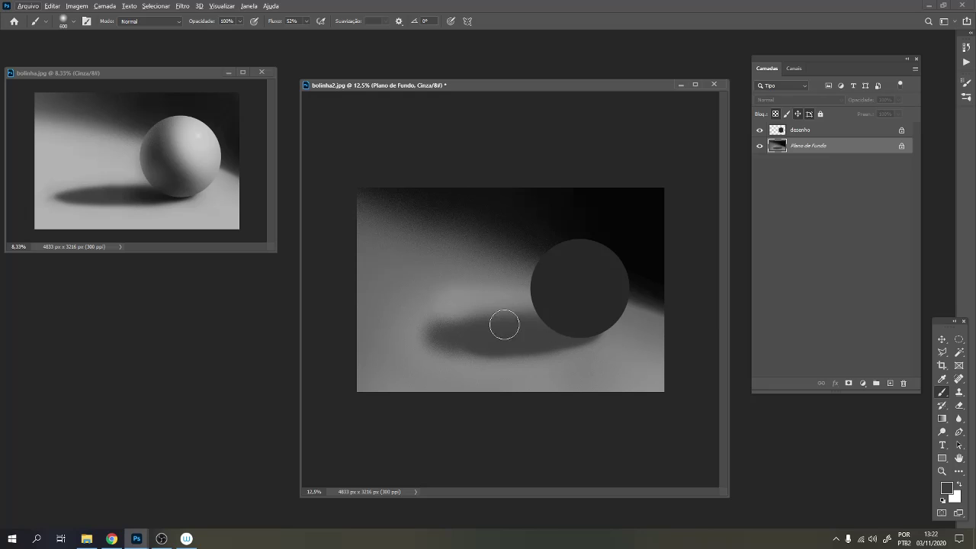
{"action": "key", "text": "bracketright"}
{"action": "mouse_move", "coordinate": [477, 334]}
{"action": "left_mouse_down"}
{"action": "mouse_move", "coordinate": [451, 347]}
{"action": "mouse_move", "coordinate": [510, 346]}
{"action": "left_mouse_up"}
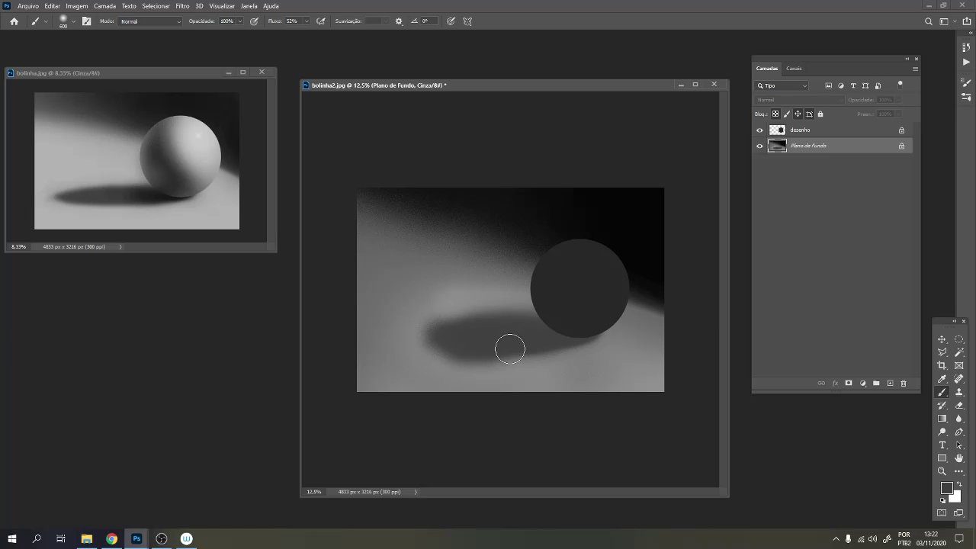
Sample the floor grey, enlarge the brush to 1200 px, and repaint the floor around the cast shadow, softening its outline.
{"action": "key", "text": "alt"}
{"action": "left_click", "coordinate": [625, 369], "text": "alt"}
{"action": "key", "text": "bracketright"}
{"action": "key", "text": "bracketright"}
{"action": "key", "text": "bracketright"}
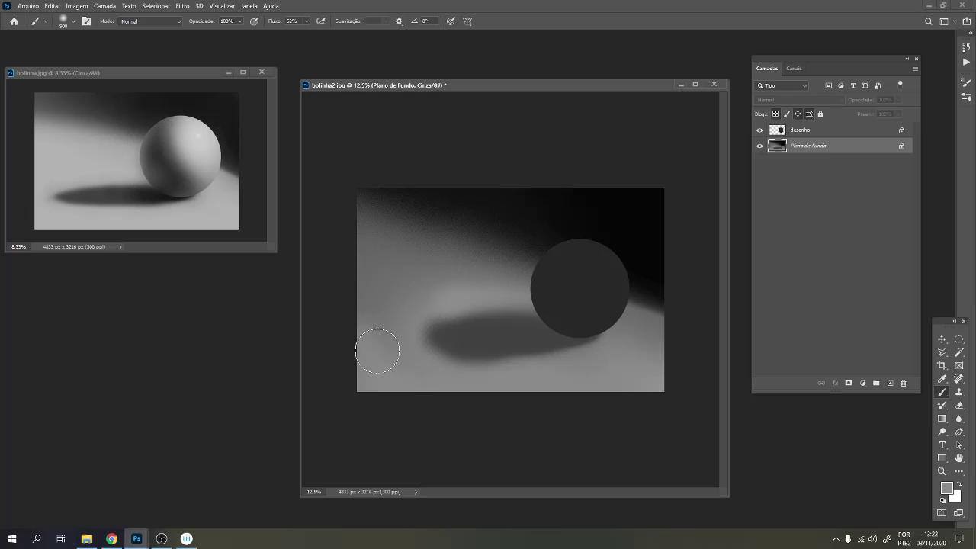
{"action": "key", "text": "bracketright"}
{"action": "key", "text": "bracketright"}
{"action": "key", "text": "bracketright"}
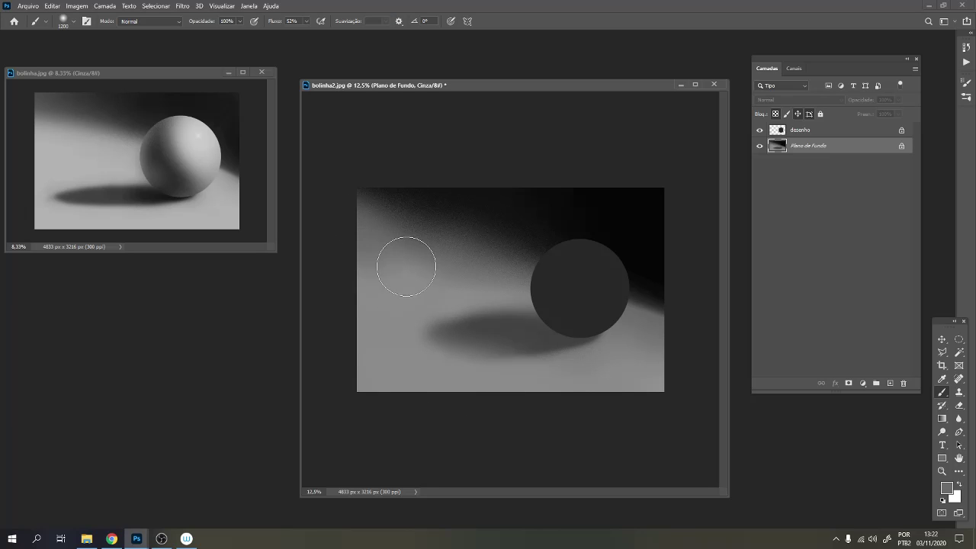
{"action": "mouse_move", "coordinate": [409, 269]}
{"action": "left_mouse_down"}
{"action": "mouse_move", "coordinate": [394, 288]}
{"action": "mouse_move", "coordinate": [342, 259]}
{"action": "mouse_move", "coordinate": [383, 277]}
{"action": "mouse_move", "coordinate": [379, 270]}
{"action": "mouse_move", "coordinate": [410, 268]}
{"action": "mouse_move", "coordinate": [362, 305]}
{"action": "mouse_move", "coordinate": [424, 272]}
{"action": "mouse_move", "coordinate": [381, 284]}
{"action": "mouse_move", "coordinate": [371, 268]}
{"action": "mouse_move", "coordinate": [426, 356]}
{"action": "left_mouse_up"}
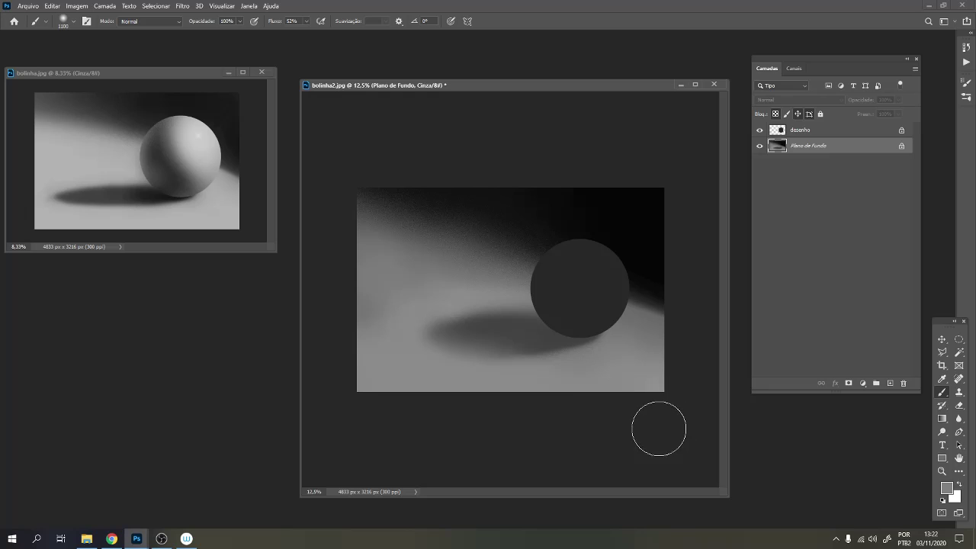
Reduce the brush to 600 px and darken the cast shadow toward its left tip with sampled shadow grey, undoing a stroke.
{"action": "key", "text": "bracketleft"}
{"action": "key", "text": "bracketleft"}
{"action": "key", "text": "bracketleft"}
{"action": "key", "text": "bracketleft"}
{"action": "key", "text": "bracketleft"}
{"action": "key", "text": "bracketleft"}
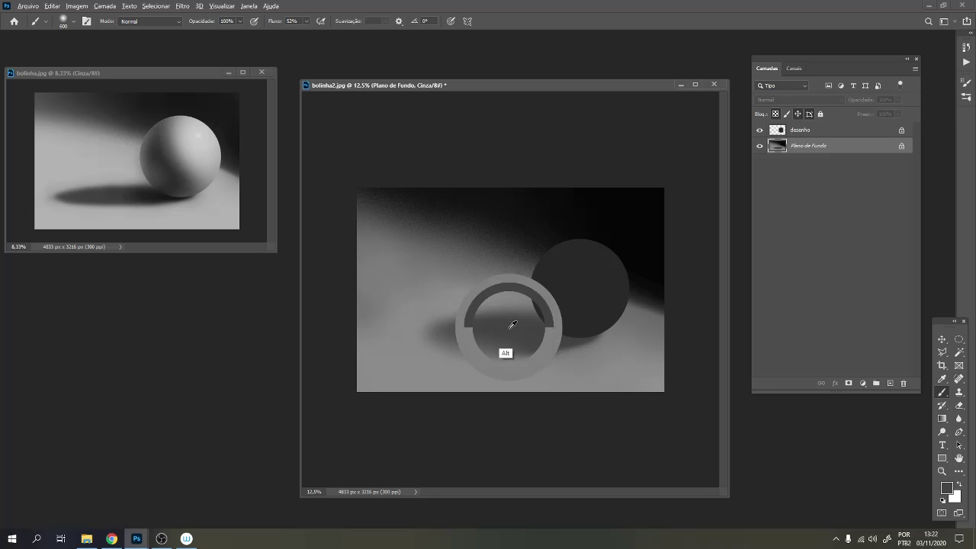
{"action": "mouse_move", "coordinate": [465, 328]}
{"action": "left_mouse_down"}
{"action": "mouse_move", "coordinate": [539, 340]}
{"action": "mouse_move", "coordinate": [434, 333]}
{"action": "mouse_move", "coordinate": [544, 343]}
{"action": "left_mouse_up"}
{"action": "key", "text": "ctrl+z"}
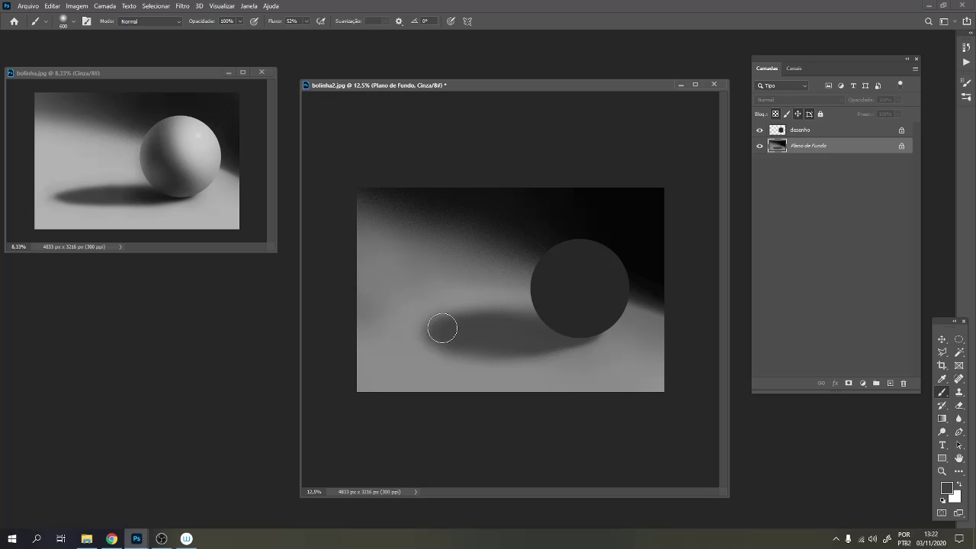
Sample the floor grey beside the sphere and paint over the cast shadow's upper edge with a 600 px brush.
{"action": "left_click", "coordinate": [510, 295], "text": "alt"}
{"action": "key", "text": "bracketleft"}
{"action": "key", "text": "bracketleft"}
{"action": "key", "text": "bracketleft"}
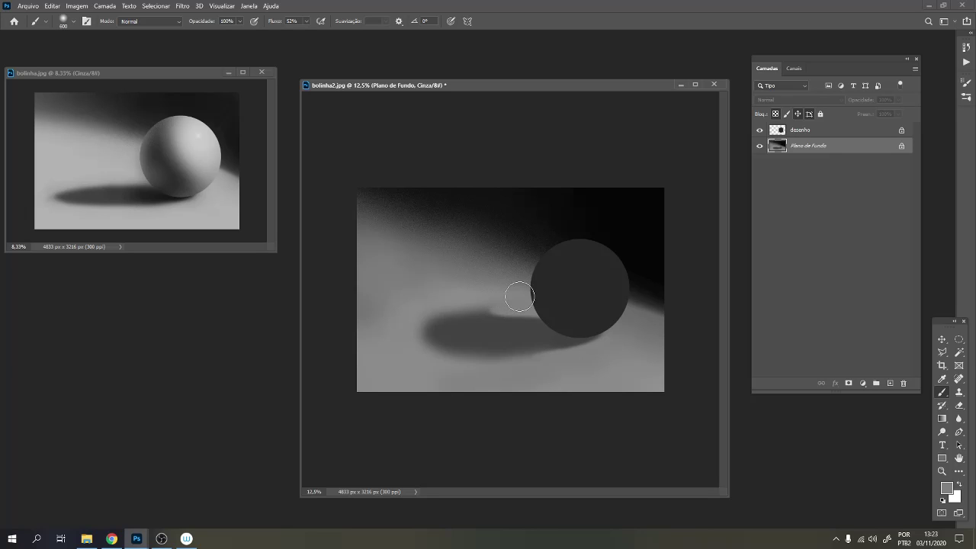
{"action": "mouse_move", "coordinate": [519, 296]}
{"action": "left_mouse_down"}
{"action": "mouse_move", "coordinate": [440, 301]}
{"action": "mouse_move", "coordinate": [492, 297]}
{"action": "left_mouse_up"}
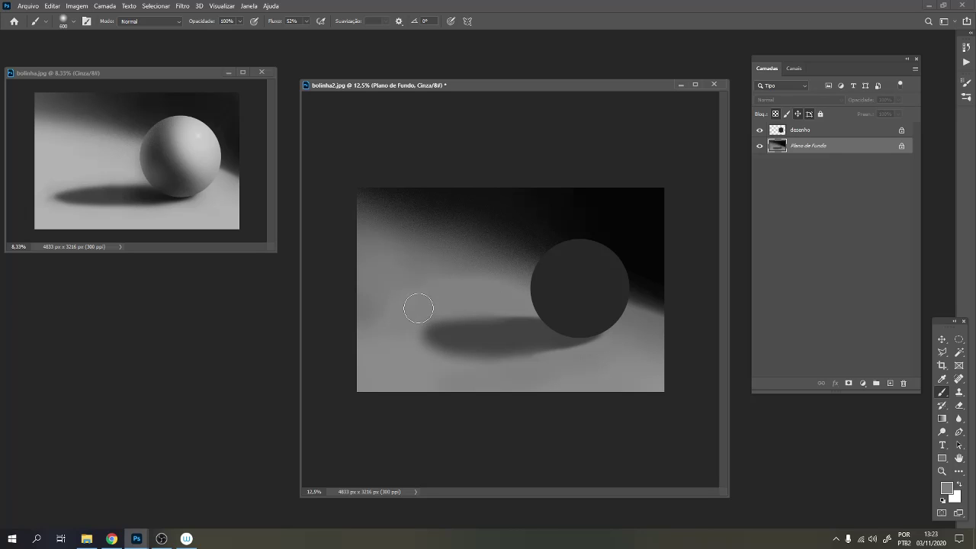
Reshape the cast shadow's left end into a narrower tip, alternating sampled shadow grey and floor grey.
{"action": "left_click", "coordinate": [508, 331], "text": "alt"}
{"action": "left_click_drag", "start_coordinate": [511, 329], "coordinate": [429, 340]}
{"action": "mouse_move", "coordinate": [510, 335]}
{"action": "left_mouse_down"}
{"action": "mouse_move", "coordinate": [421, 339]}
{"action": "mouse_move", "coordinate": [457, 335]}
{"action": "mouse_move", "coordinate": [421, 336]}
{"action": "mouse_move", "coordinate": [459, 325]}
{"action": "mouse_move", "coordinate": [414, 328]}
{"action": "mouse_move", "coordinate": [478, 300]}
{"action": "left_mouse_up"}
{"action": "left_click", "coordinate": [449, 303], "text": "alt"}
{"action": "mouse_move", "coordinate": [430, 350]}
{"action": "left_mouse_down"}
{"action": "mouse_move", "coordinate": [435, 338]}
{"action": "mouse_move", "coordinate": [473, 342]}
{"action": "left_mouse_up"}
{"action": "left_click", "coordinate": [445, 331], "text": "alt"}
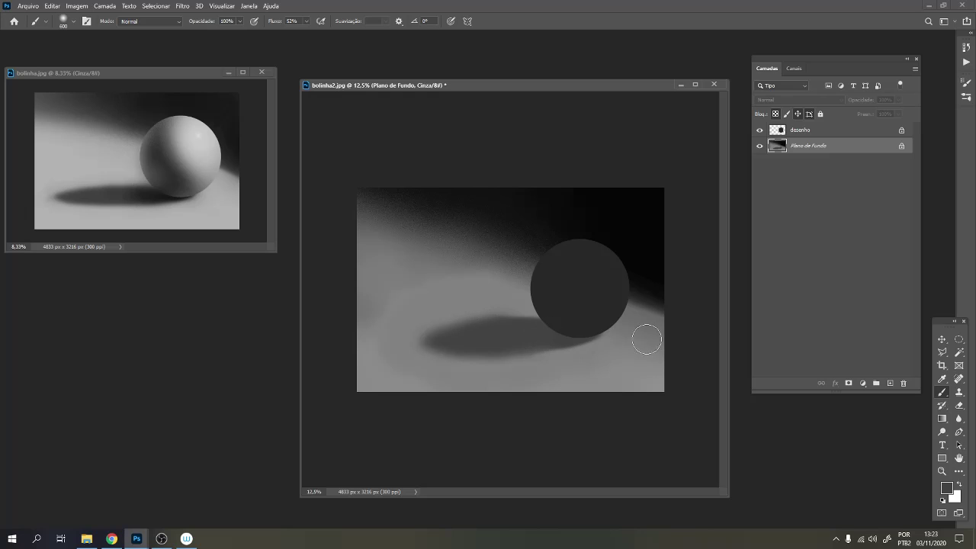
Enlarge the brush to 800 px and rework the cast shadow's body and left tip with shadow grey.
{"action": "key", "text": "ctrl+minus"}
{"action": "key", "text": "ctrl+plus"}
{"action": "key", "text": "ctrl"}
{"action": "left_click_drag", "start_coordinate": [499, 353], "coordinate": [567, 343]}
{"action": "key", "text": "bracketright"}
{"action": "key", "text": "bracketright"}
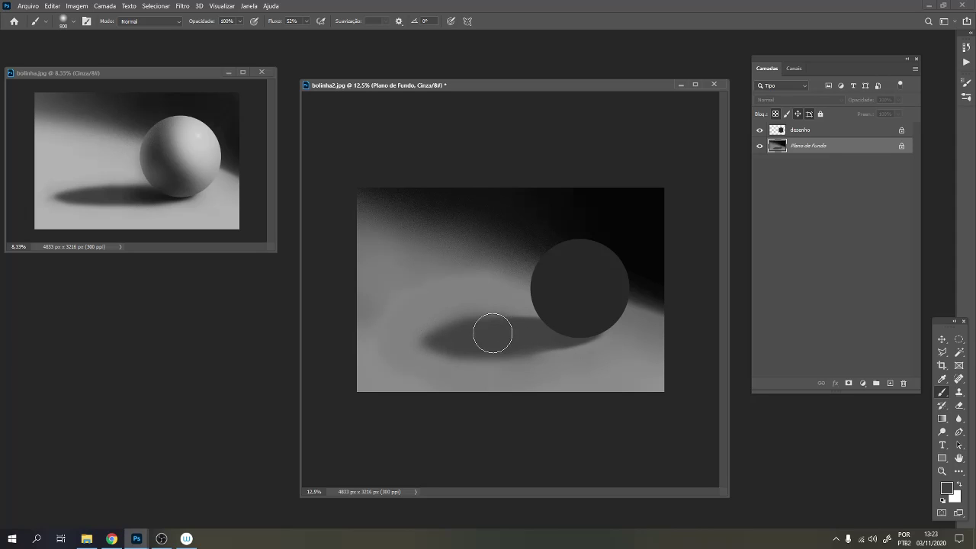
{"action": "left_click", "coordinate": [442, 343], "text": "alt"}
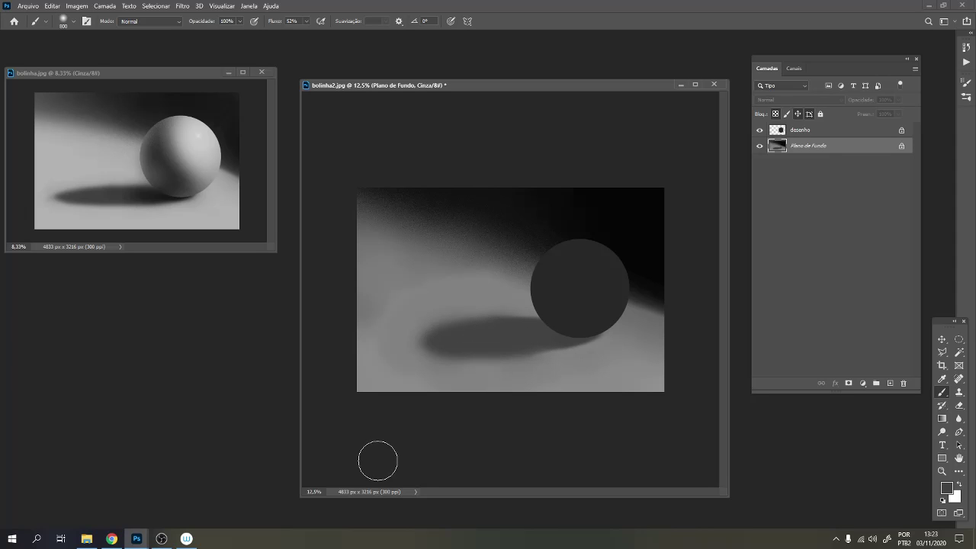
Sample the floor grey, enlarge the brush to 1100 px and smooth the floor around the cast shadow's left end.
{"action": "left_click", "coordinate": [398, 320], "text": "alt"}
{"action": "key", "text": "ctrl+alt+z"}
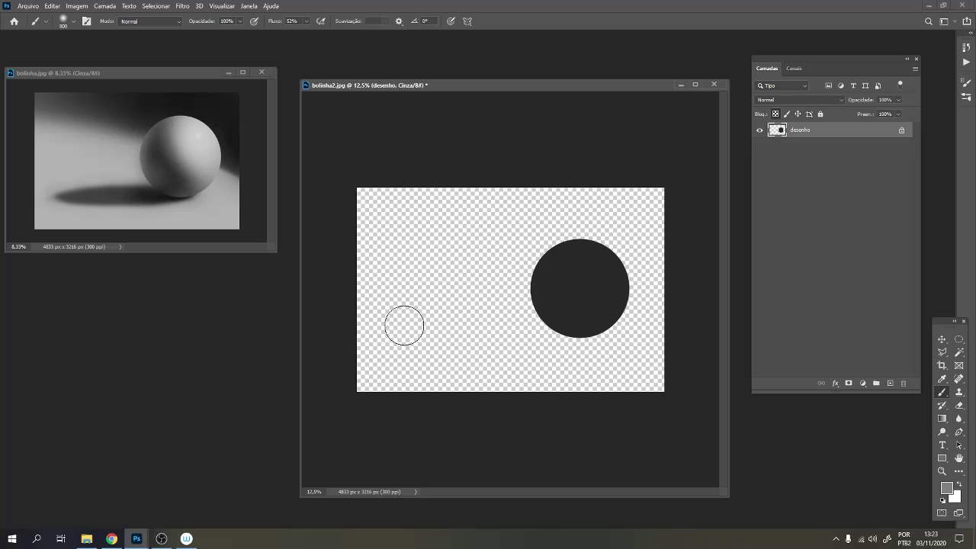
{"action": "key", "text": "ctrl+shift+z"}
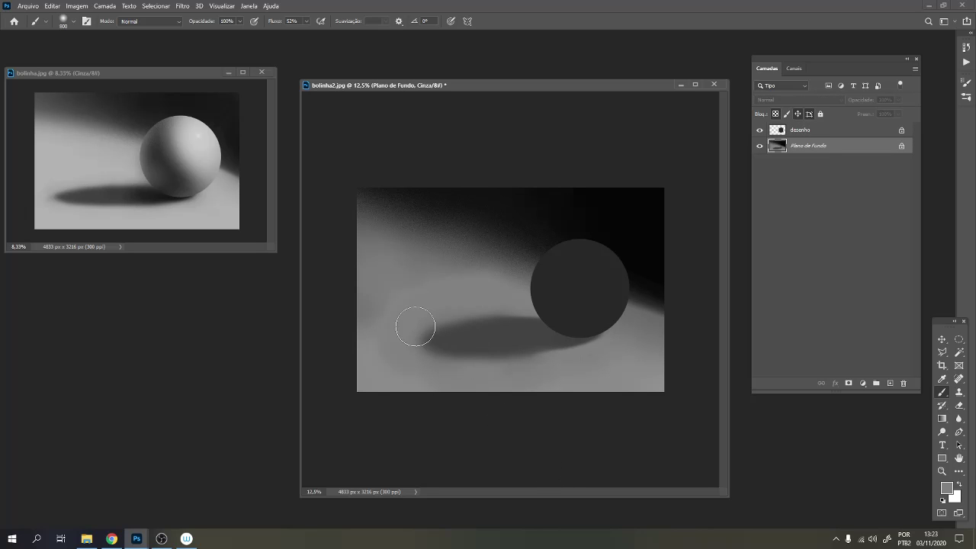
{"action": "left_click", "coordinate": [405, 315], "text": "alt"}
{"action": "key", "text": "bracketright"}
{"action": "key", "text": "bracketright"}
{"action": "key", "text": "bracketright"}
{"action": "key", "text": "bracketright"}
{"action": "key", "text": "bracketright"}
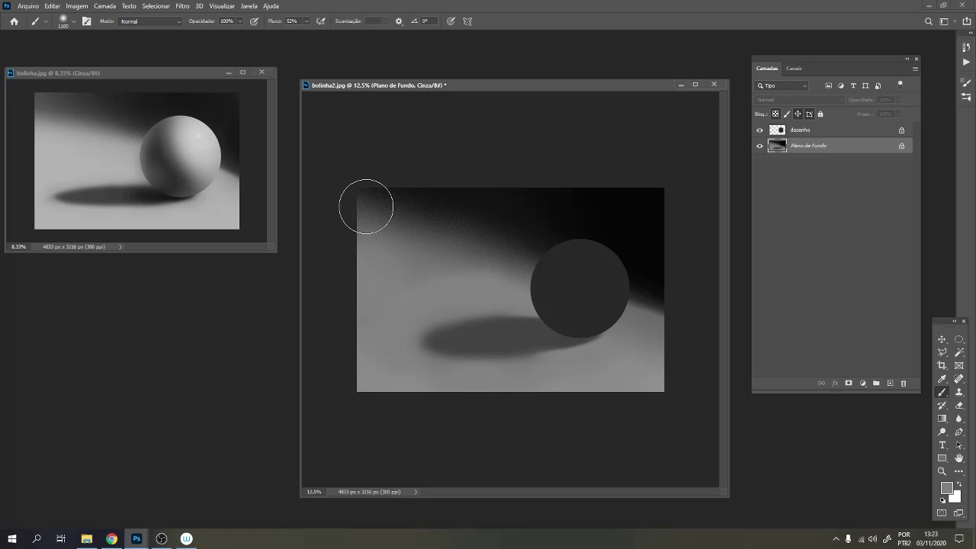
Reduce the brush to 500 px, sample the light floor grey and trim the cast shadow's lower left edge.
{"action": "key", "text": "ctrl+minus"}
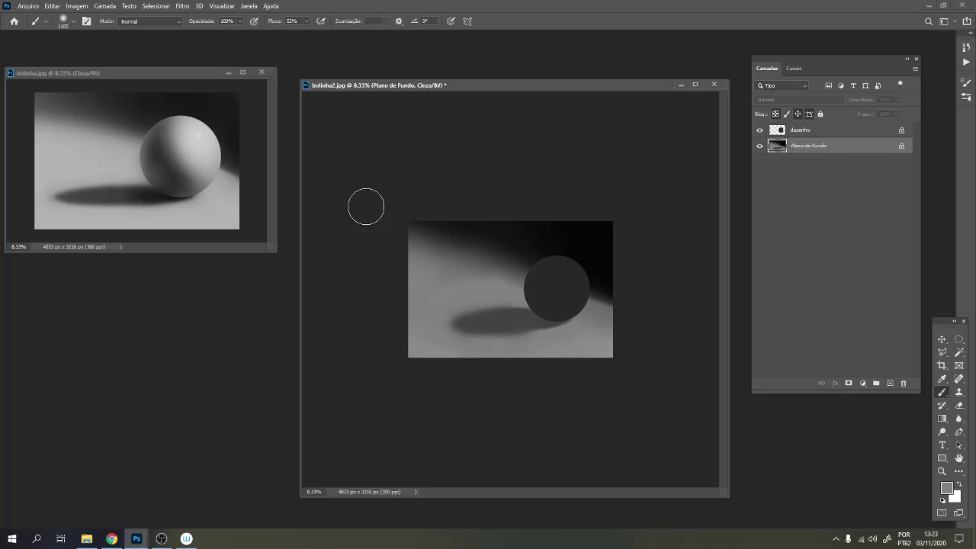
{"action": "key", "text": "bracketleft"}
{"action": "key", "text": "bracketleft"}
{"action": "left_click", "coordinate": [551, 338], "text": "alt"}
{"action": "left_click_drag", "start_coordinate": [460, 339], "coordinate": [443, 336]}
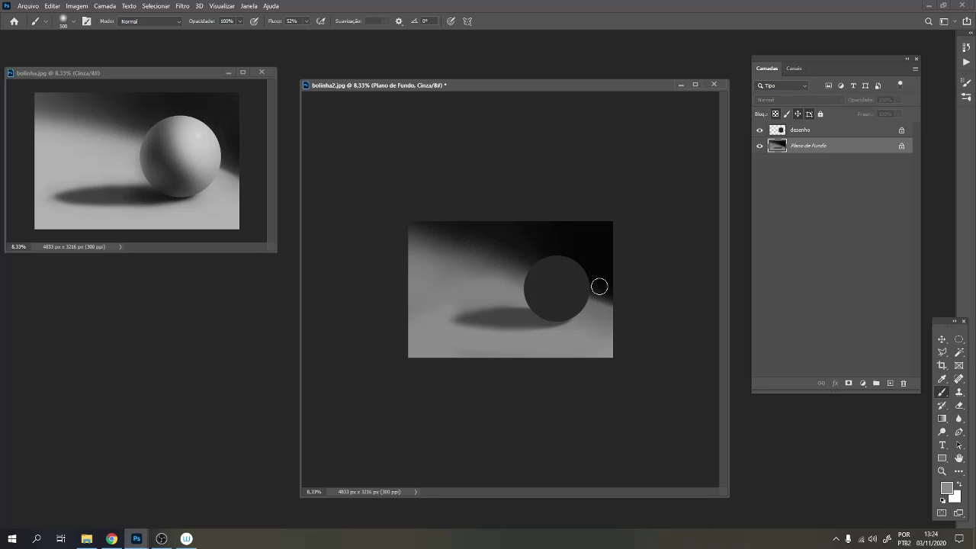
Enlarge the brush to 1900 px and blend the background's upper left area with sampled greys.
{"action": "left_click", "coordinate": [499, 295], "text": "alt"}
{"action": "key", "text": "bracketright"}
{"action": "key", "text": "bracketright"}
{"action": "key", "text": "bracketright"}
{"action": "key", "text": "bracketright"}
{"action": "key", "text": "bracketright"}
{"action": "left_click", "coordinate": [425, 242], "text": "alt"}
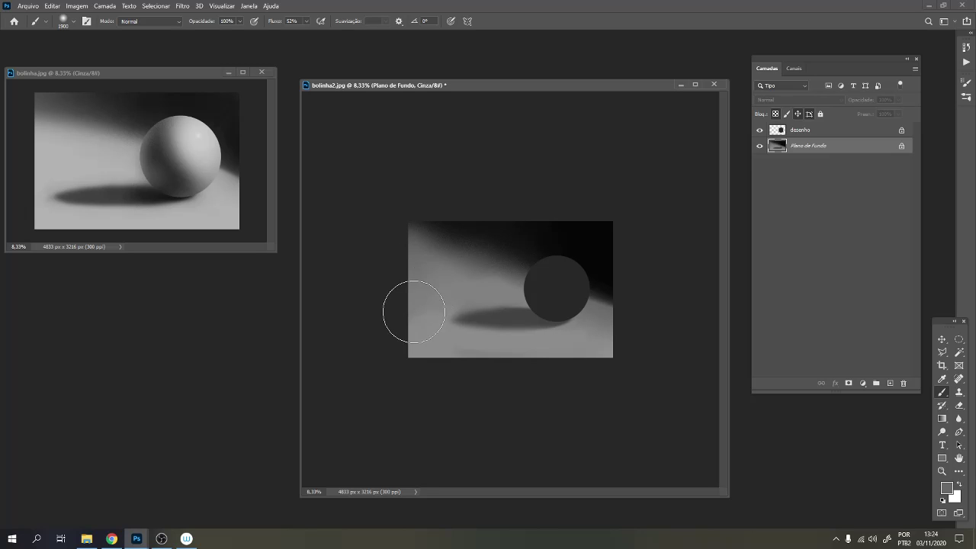
Enlarge the brush to 2300 px and darken the left and lower parts of the floor.
{"action": "key", "text": "bracketright"}
{"action": "key", "text": "bracketright"}
{"action": "key", "text": "bracketright"}
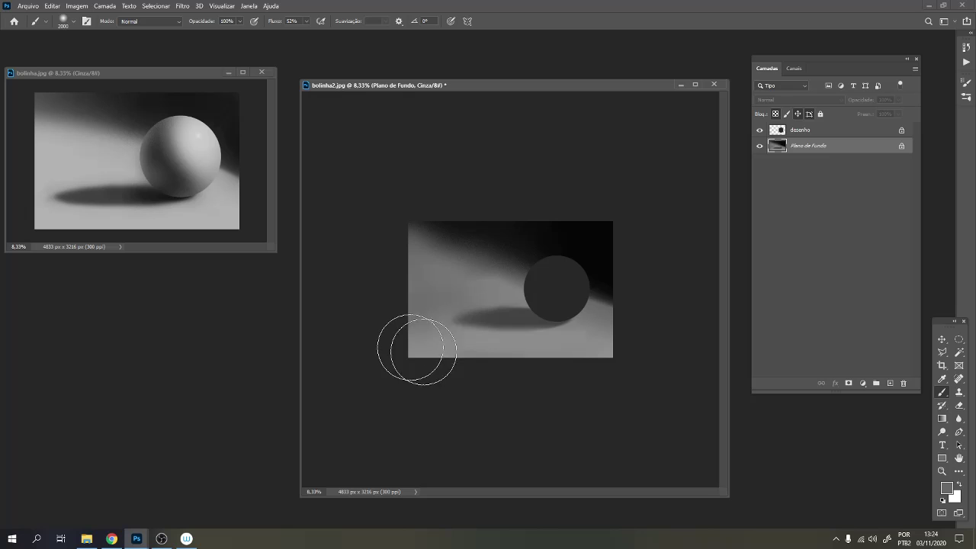
{"action": "key", "text": "bracketright"}
{"action": "key", "text": "bracketright"}
{"action": "key", "text": "bracketright"}
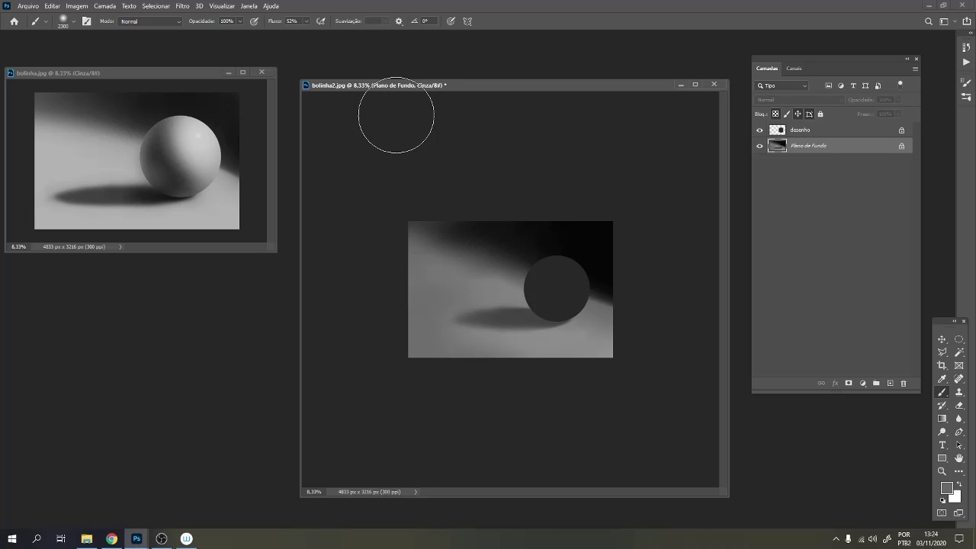
Reduce the brush to 700 px, sample the background's black and darken the cast shadow directly beneath the sphere.
{"action": "key", "text": "bracketleft"}
{"action": "key", "text": "bracketleft"}
{"action": "key", "text": "bracketleft"}
{"action": "key", "text": "bracketleft"}
{"action": "key", "text": "bracketleft"}
{"action": "key", "text": "bracketleft"}
{"action": "key", "text": "bracketleft"}
{"action": "key", "text": "bracketleft"}
{"action": "key", "text": "bracketleft"}
{"action": "key", "text": "bracketleft"}
{"action": "key", "text": "bracketleft"}
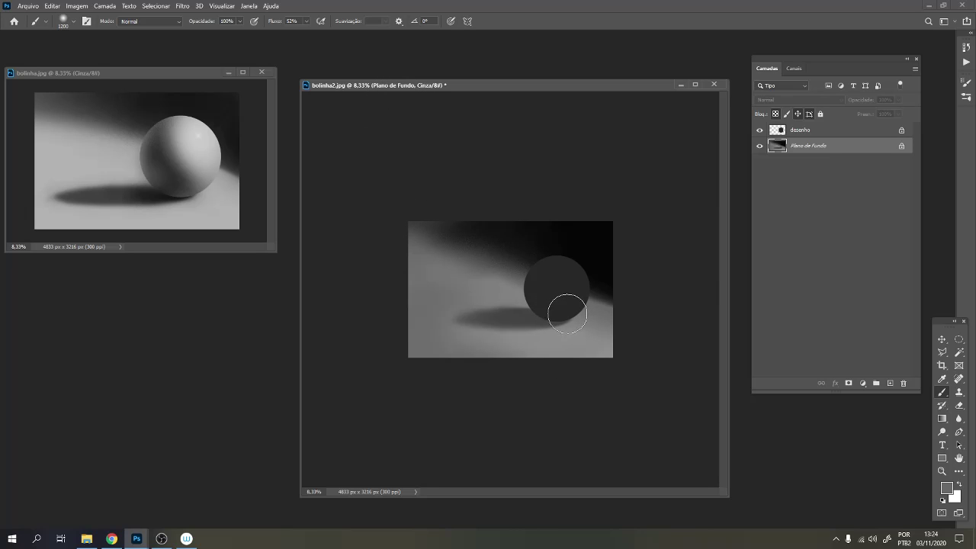
{"action": "key", "text": "bracketleft"}
{"action": "key", "text": "bracketleft"}
{"action": "key", "text": "bracketleft"}
{"action": "left_click", "coordinate": [600, 259], "text": "alt"}
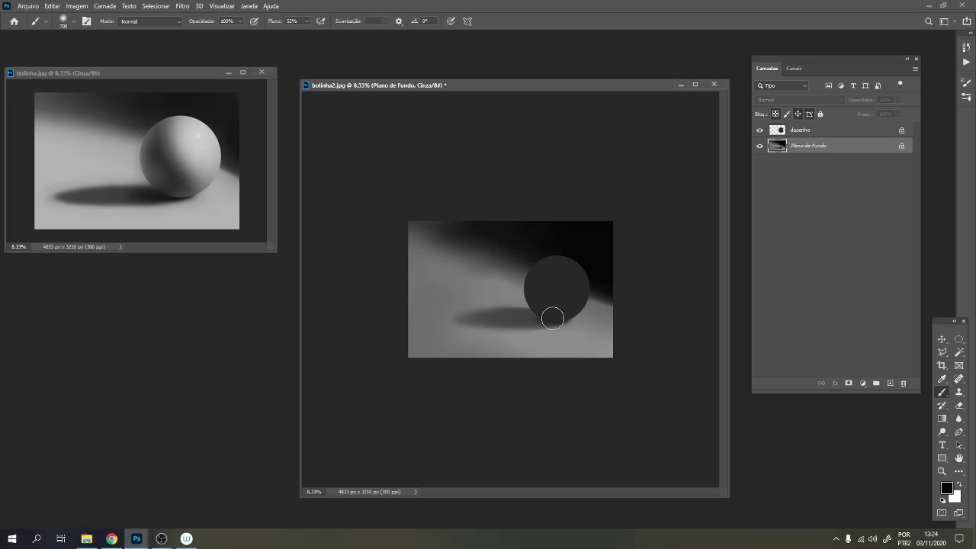
{"action": "mouse_move", "coordinate": [545, 315]}
{"action": "left_mouse_down"}
{"action": "mouse_move", "coordinate": [504, 316]}
{"action": "mouse_move", "coordinate": [541, 315]}
{"action": "left_mouse_up"}
{"action": "key", "text": "bracketleft"}
{"action": "key", "text": "bracketleft"}
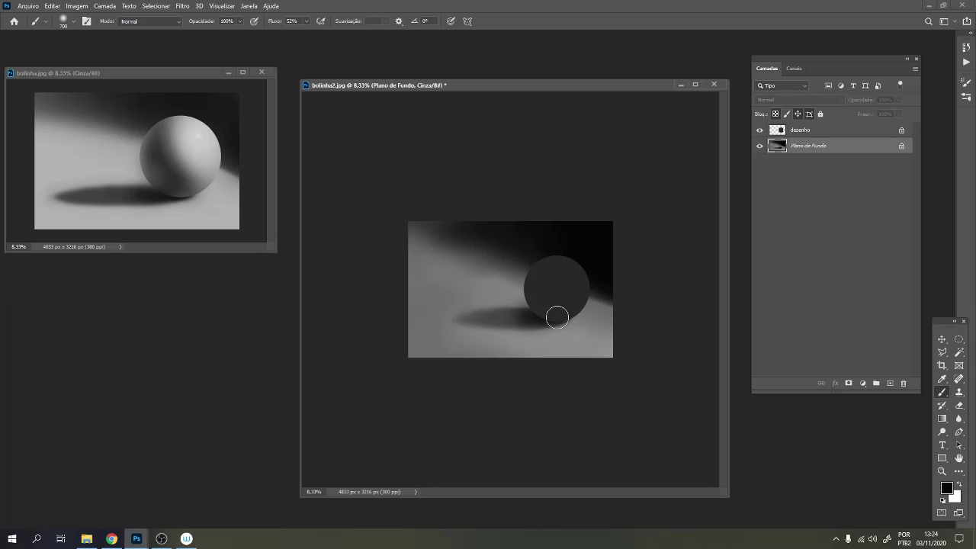
Darken the cast shadow's body beside the sphere with sampled dark greys, undoing one stroke.
{"action": "left_click", "coordinate": [541, 321], "text": "alt"}
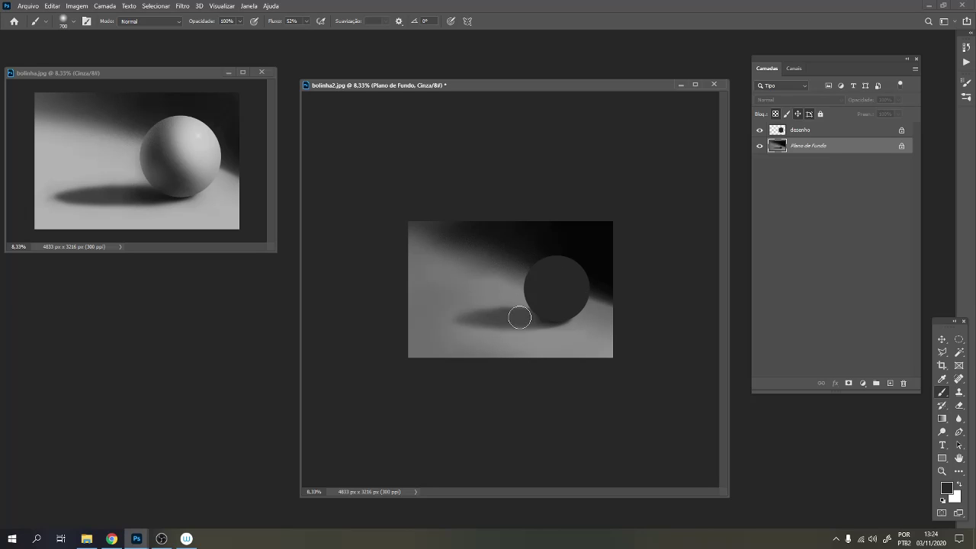
{"action": "mouse_move", "coordinate": [526, 317]}
{"action": "left_mouse_down"}
{"action": "mouse_move", "coordinate": [552, 316]}
{"action": "mouse_move", "coordinate": [489, 320]}
{"action": "mouse_move", "coordinate": [559, 316]}
{"action": "mouse_move", "coordinate": [488, 318]}
{"action": "mouse_move", "coordinate": [513, 317]}
{"action": "mouse_move", "coordinate": [485, 340]}
{"action": "mouse_move", "coordinate": [518, 340]}
{"action": "mouse_move", "coordinate": [485, 342]}
{"action": "mouse_move", "coordinate": [553, 340]}
{"action": "mouse_move", "coordinate": [534, 349]}
{"action": "left_mouse_up"}
{"action": "key", "text": "ctrl+z"}
{"action": "left_click", "coordinate": [536, 315]}
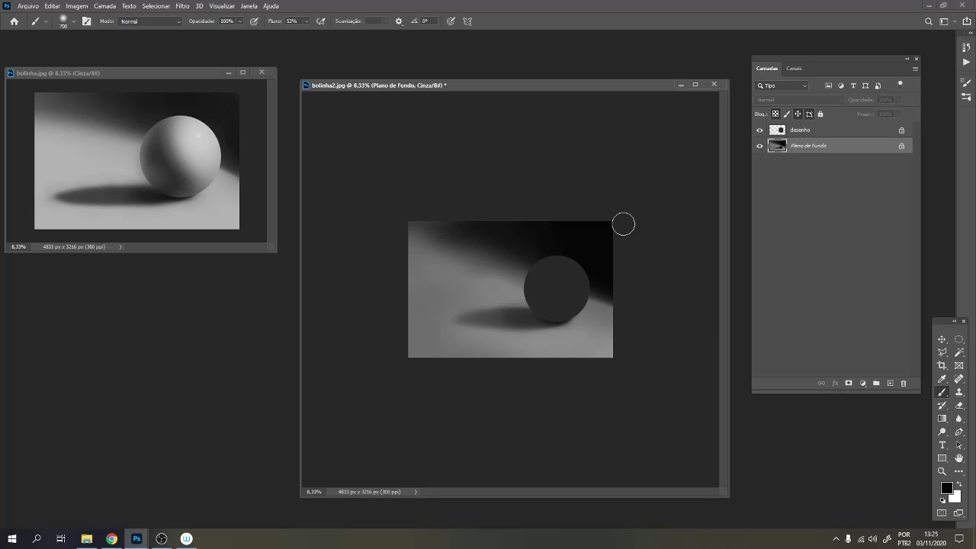
{"action": "left_click", "coordinate": [522, 319]}
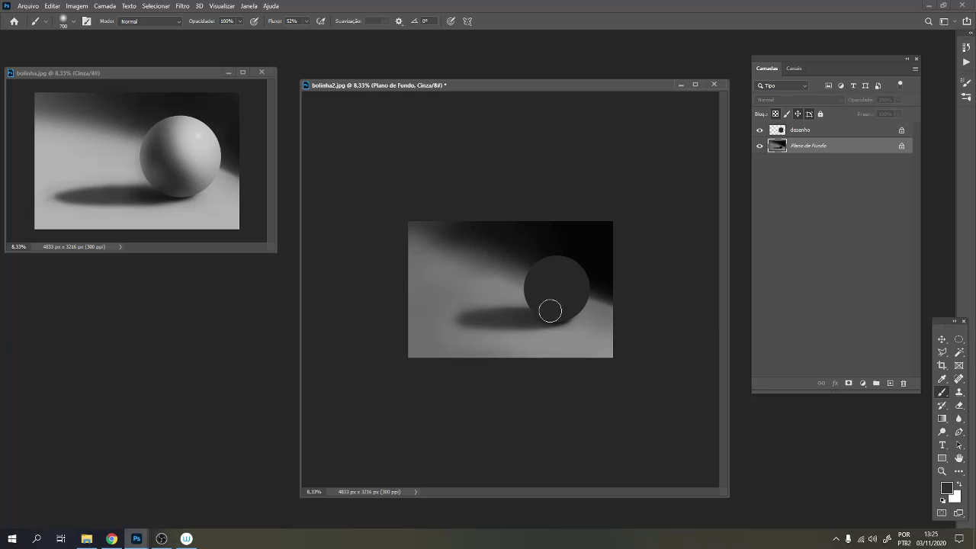
Soften and trim the cast shadow's left tip and lower edge with sampled floor grey and a 400 px brush.
{"action": "key", "text": "ctrl"}
{"action": "key", "text": "ctrl"}
{"action": "left_click_drag", "start_coordinate": [463, 323], "coordinate": [443, 319]}
{"action": "left_click", "coordinate": [473, 341], "text": "alt"}
{"action": "left_click_drag", "start_coordinate": [456, 326], "coordinate": [499, 335]}
{"action": "left_click", "coordinate": [444, 323], "text": "alt"}
{"action": "key", "text": "ctrl+minus"}
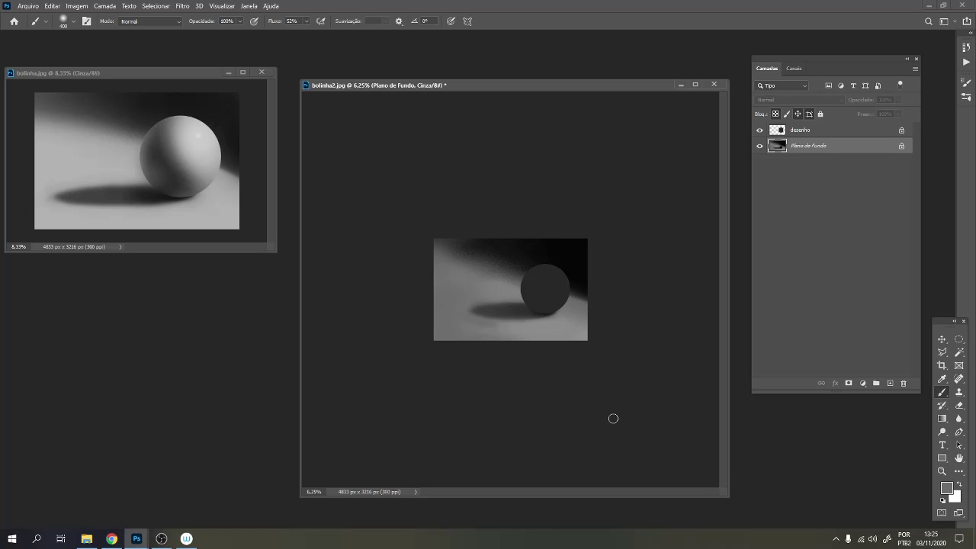
Enlarge the brush to 1500 px and even out the floor's lower left area with grey.
{"action": "key", "text": "bracketright"}
{"action": "key", "text": "bracketright"}
{"action": "key", "text": "bracketright"}
{"action": "key", "text": "bracketright"}
{"action": "key", "text": "bracketright"}
{"action": "key", "text": "bracketright"}
{"action": "key", "text": "bracketright"}
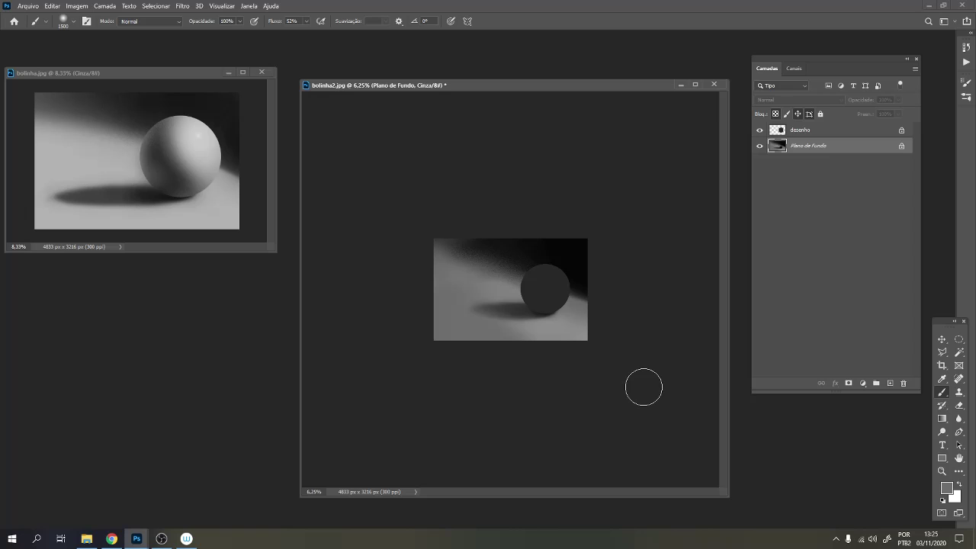
Save the painting as a Photoshop file named bolinha2, accepting the format options.
{"action": "key", "text": "ctrl+shift+s"}
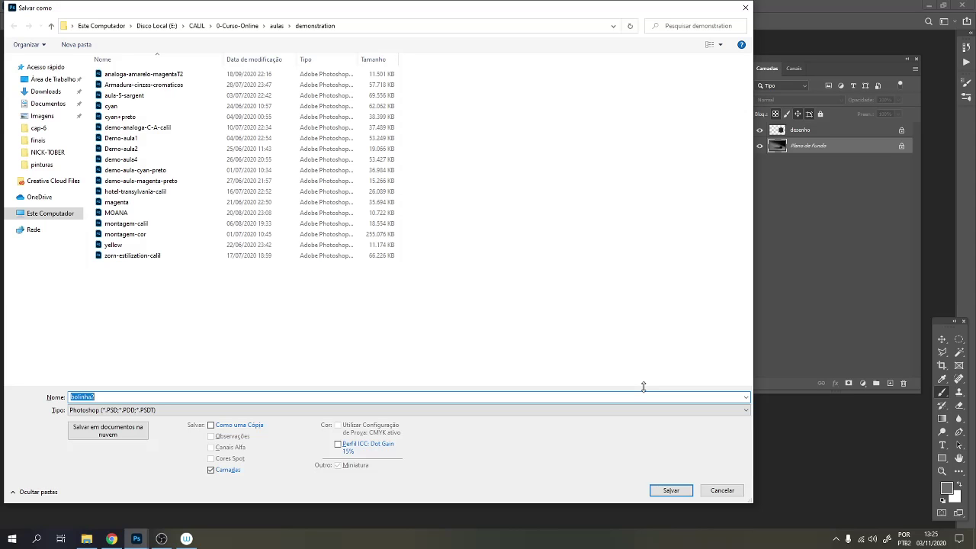
{"action": "key", "text": "Return"}
{"action": "key", "text": "Return"}
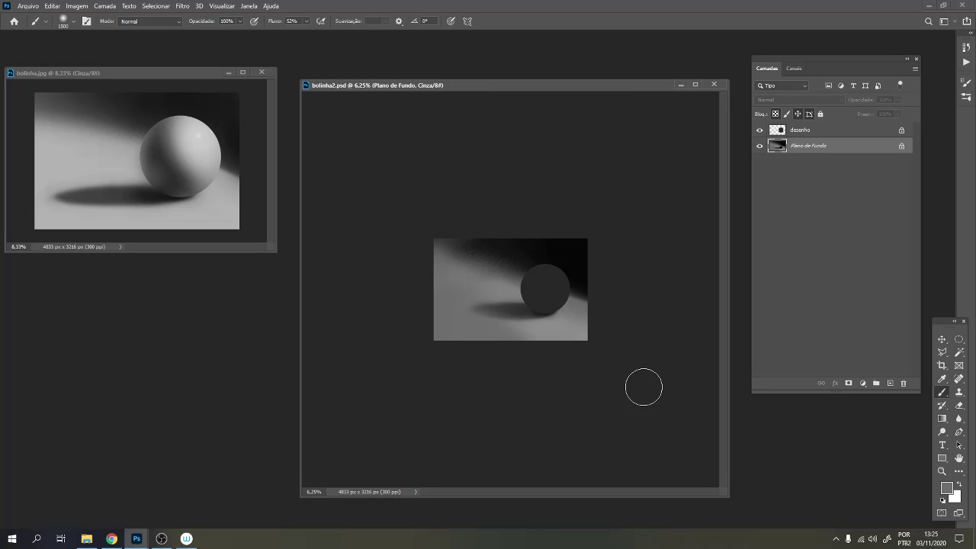
Select the desenho layer, try a grey shading over the sphere's right side, and reduce the brush to 1200 px.
{"action": "key", "text": "ctrl+plus"}
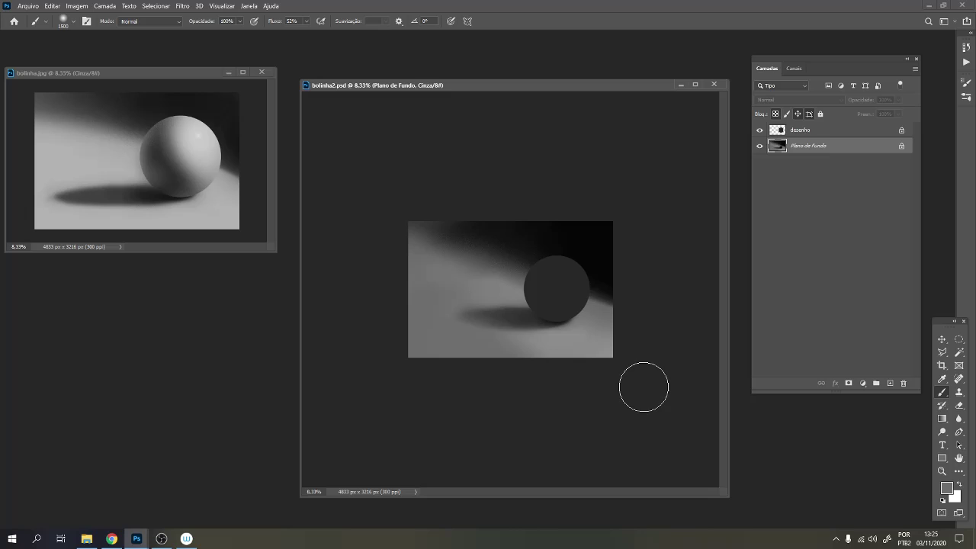
{"action": "left_click", "coordinate": [827, 131]}
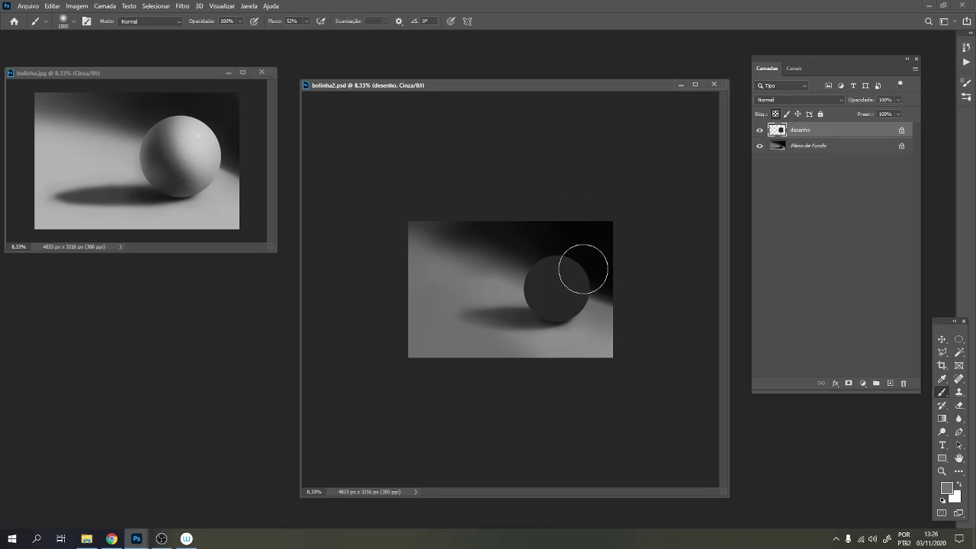
{"action": "left_click_drag", "start_coordinate": [582, 268], "coordinate": [598, 317]}
{"action": "key", "text": "bracketleft"}
{"action": "key", "text": "bracketleft"}
{"action": "key", "text": "bracketleft"}
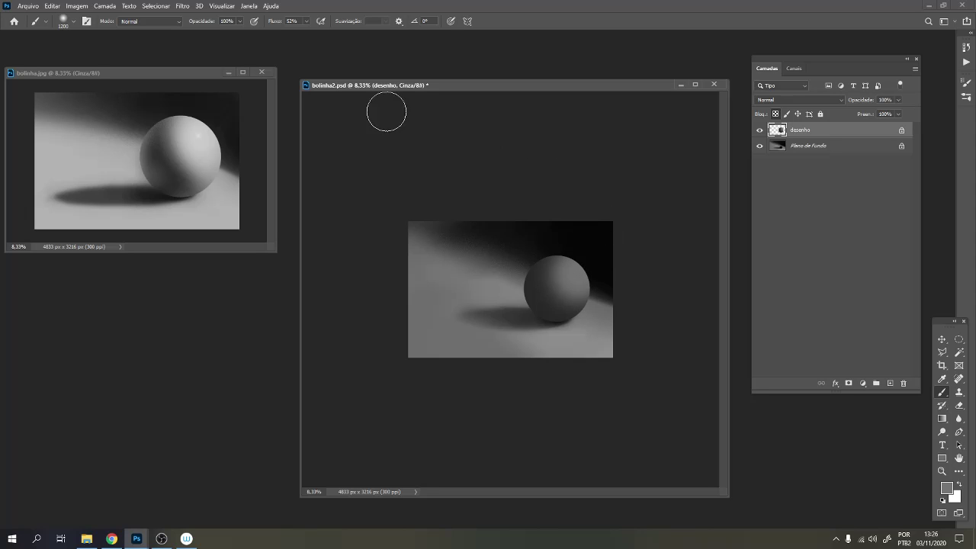
Set the brush mode to Dissolver and undo the grey shading on the sphere.
{"action": "left_click", "coordinate": [171, 21]}
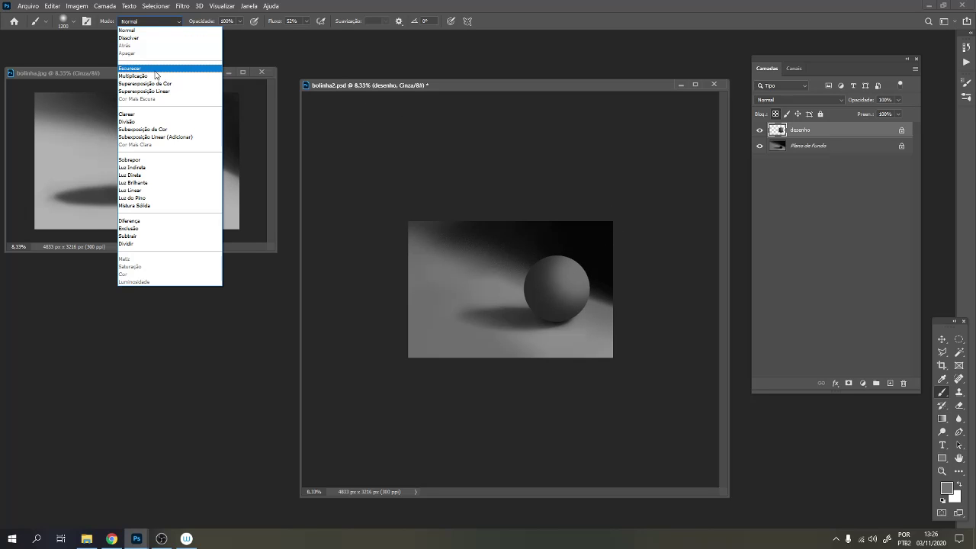
{"action": "left_click", "coordinate": [152, 38]}
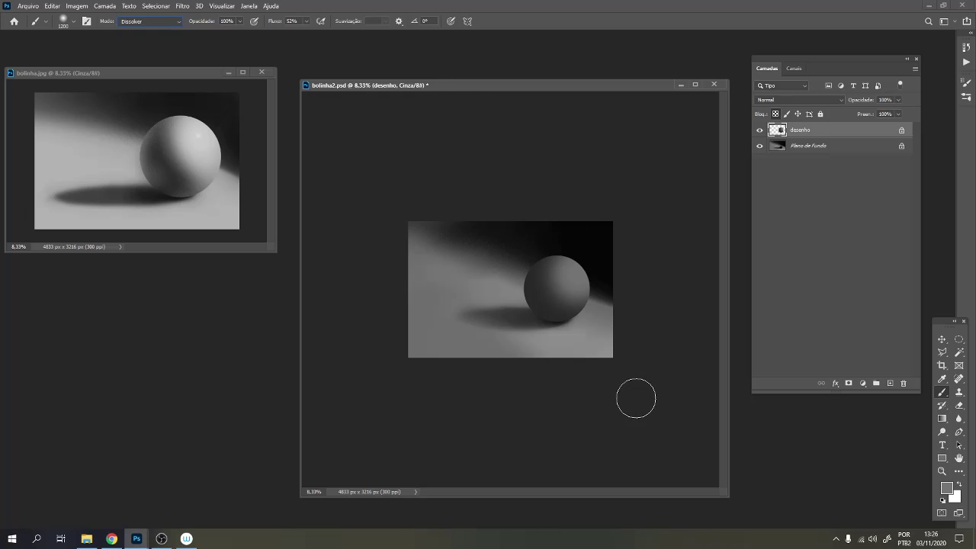
{"action": "key", "text": "ctrl+plus"}
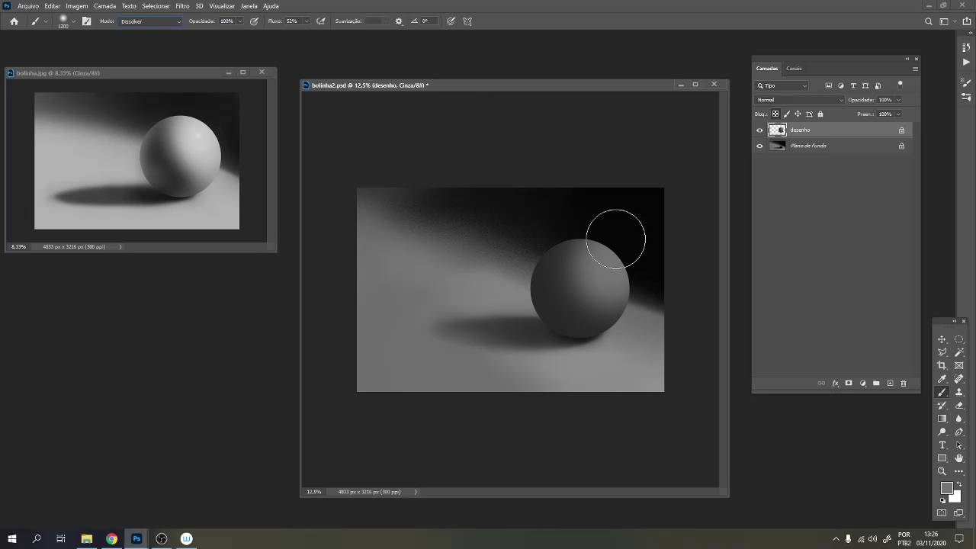
{"action": "key", "text": "ctrl"}
{"action": "key", "text": "ctrl+z"}
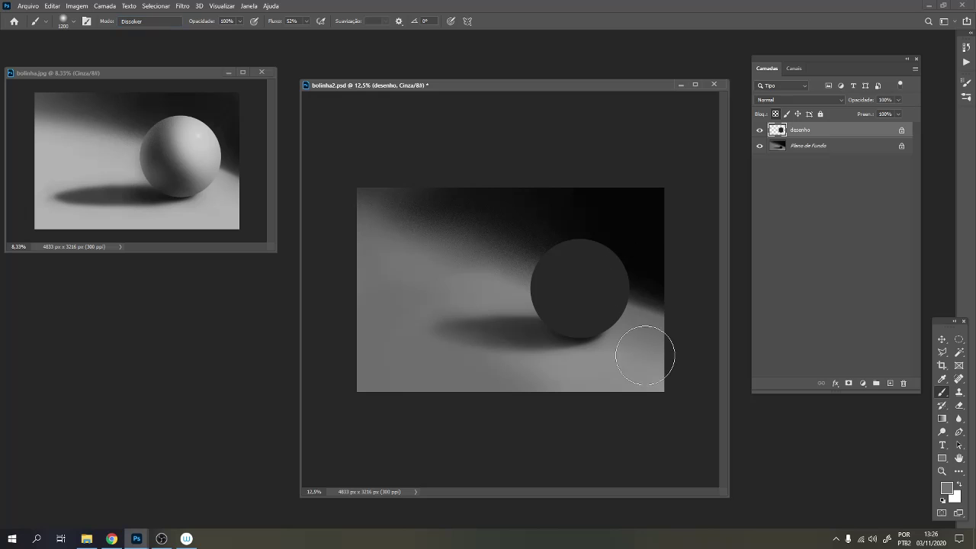
Enlarge the brush to 1500 px and paint grainy grey light over the sphere's right side.
{"action": "key", "text": "bracketright"}
{"action": "key", "text": "bracketright"}
{"action": "key", "text": "bracketright"}
{"action": "mouse_move", "coordinate": [631, 276]}
{"action": "left_mouse_down"}
{"action": "mouse_move", "coordinate": [629, 244]}
{"action": "mouse_move", "coordinate": [635, 325]}
{"action": "mouse_move", "coordinate": [620, 270]}
{"action": "mouse_move", "coordinate": [628, 291]}
{"action": "mouse_move", "coordinate": [609, 276]}
{"action": "mouse_move", "coordinate": [626, 277]}
{"action": "mouse_move", "coordinate": [648, 249]}
{"action": "mouse_move", "coordinate": [642, 226]}
{"action": "mouse_move", "coordinate": [626, 260]}
{"action": "left_mouse_up"}
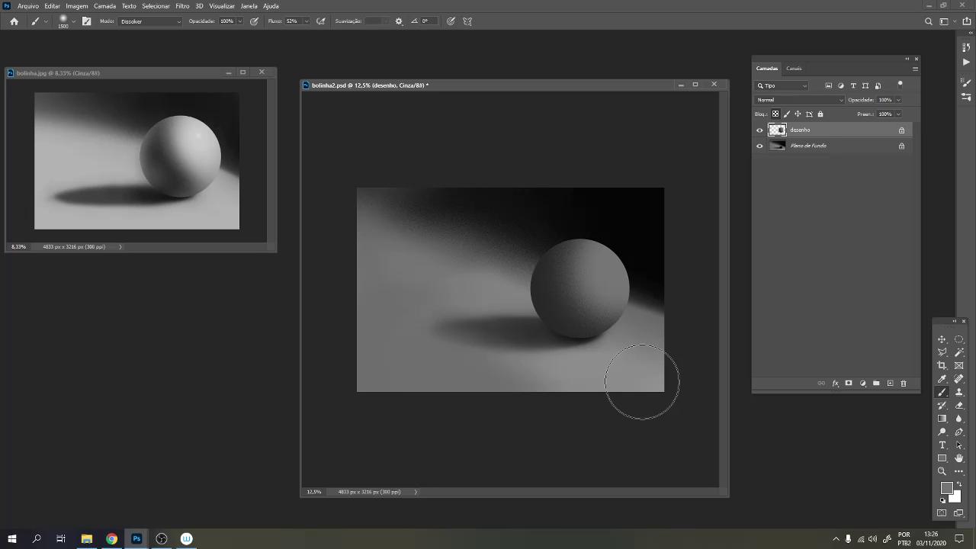
{"action": "key", "text": "ctrl+minus"}
{"action": "key", "text": "ctrl+plus"}
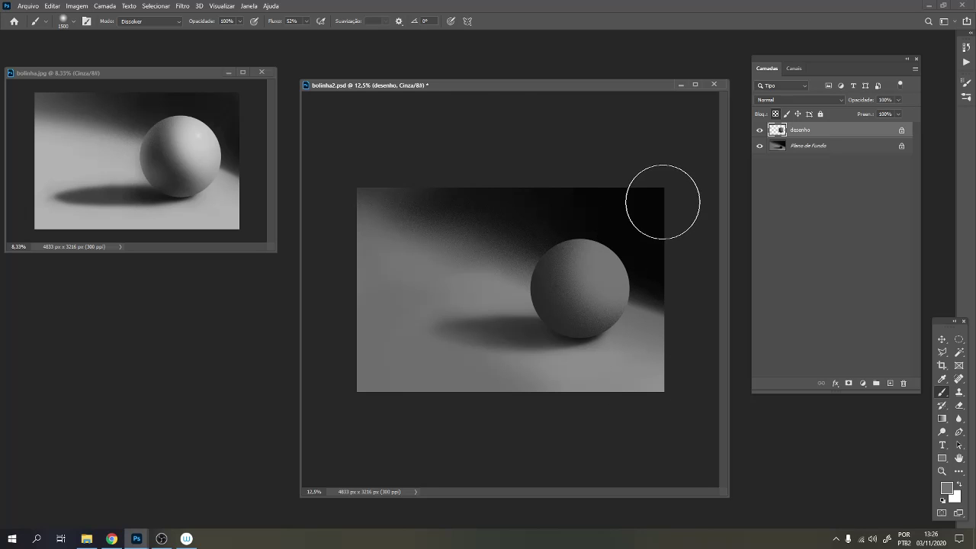
Set the brush mode back to Normal and choose the grey 939292 as the foreground colour.
{"action": "left_click", "coordinate": [164, 21]}
{"action": "left_click", "coordinate": [162, 35]}
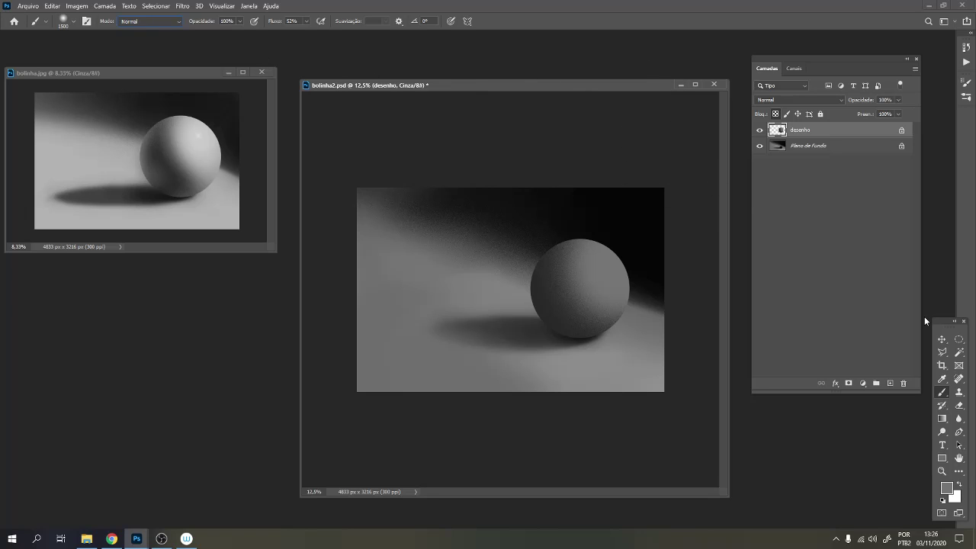
{"action": "key", "text": "ctrl+minus"}
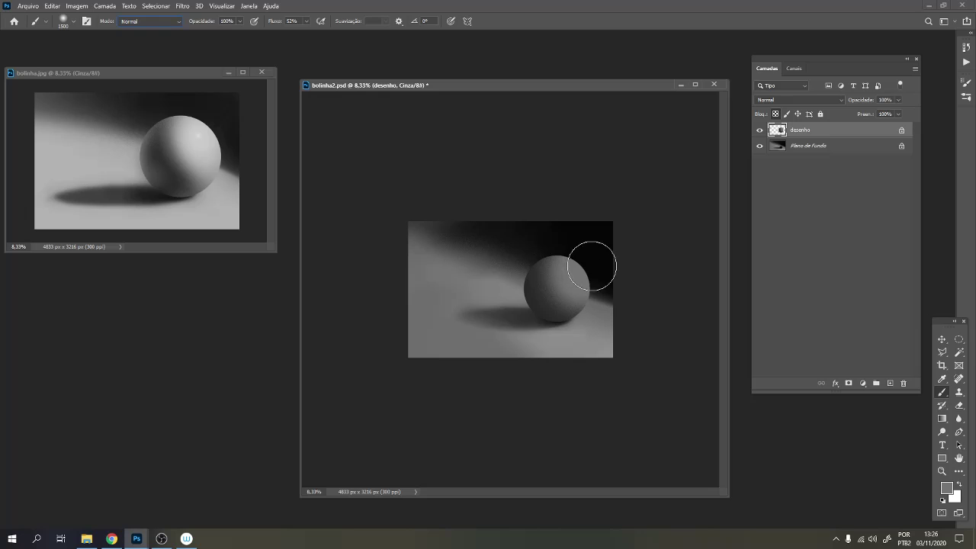
{"action": "key", "text": "alt"}
{"action": "left_click", "coordinate": [951, 493]}
{"action": "left_click", "coordinate": [349, 180]}
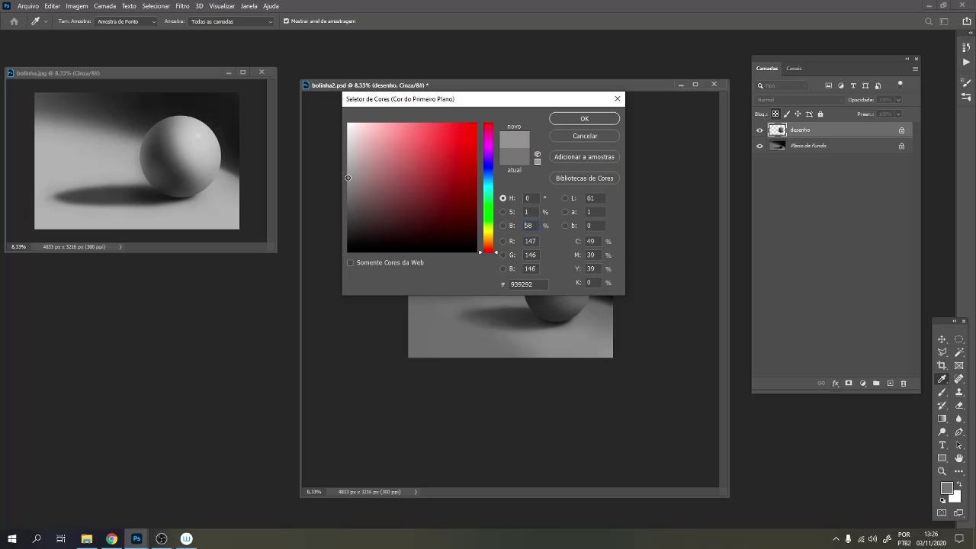
{"action": "left_click", "coordinate": [581, 120]}
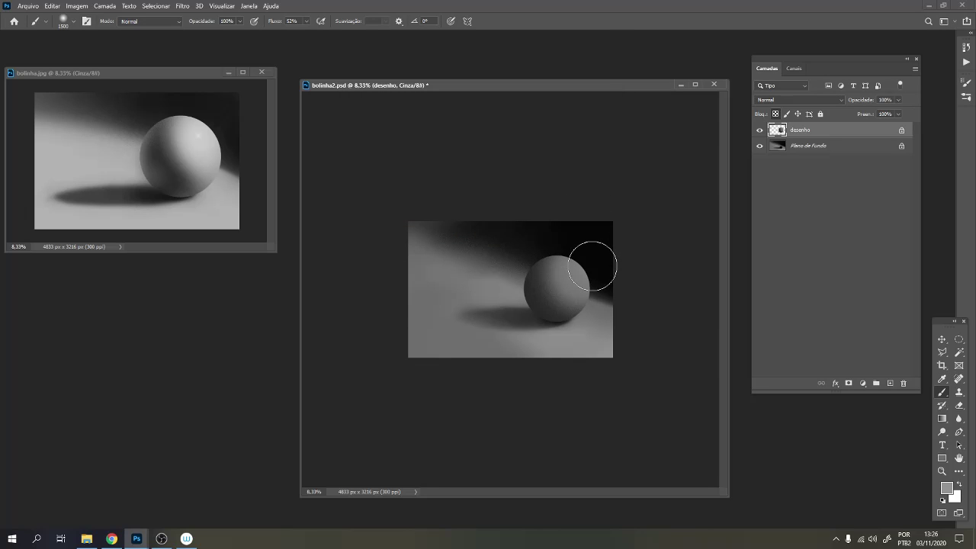
Paint smooth grey light over the sphere's upper right and reduce the brush to 1200 px.
{"action": "left_click_drag", "start_coordinate": [592, 265], "coordinate": [579, 276]}
{"action": "key", "text": "bracketleft"}
{"action": "key", "text": "bracketleft"}
{"action": "key", "text": "bracketleft"}
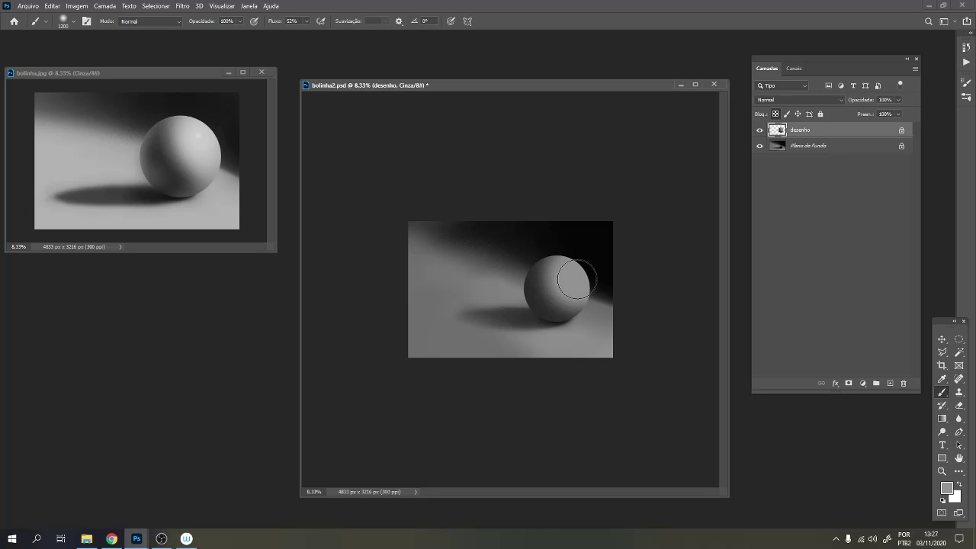
Sample greys from the painting and blend reflected light along the sphere's left edge with a 1000 px brush.
{"action": "left_click", "coordinate": [504, 294], "text": "alt"}
{"action": "left_click", "coordinate": [523, 313]}
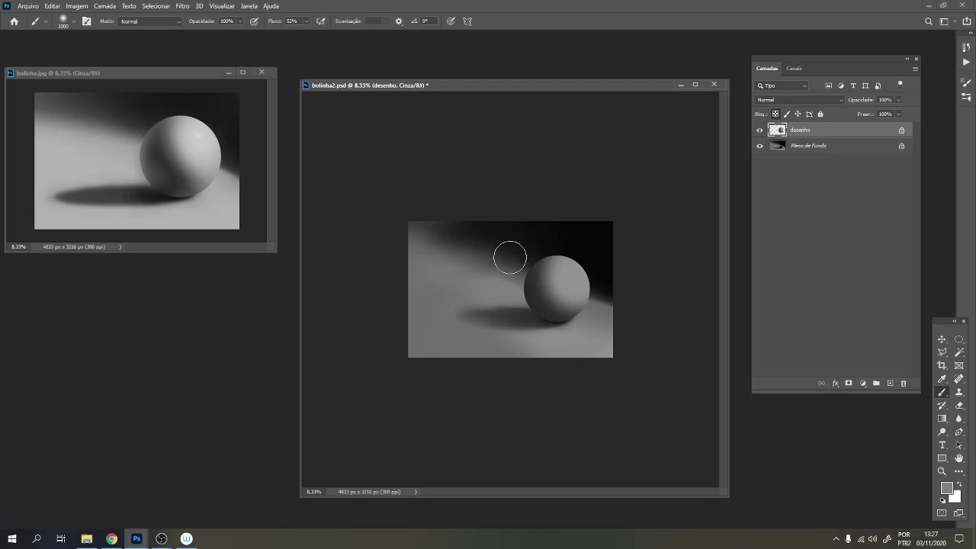
{"action": "key", "text": "bracketleft"}
{"action": "key", "text": "bracketleft"}
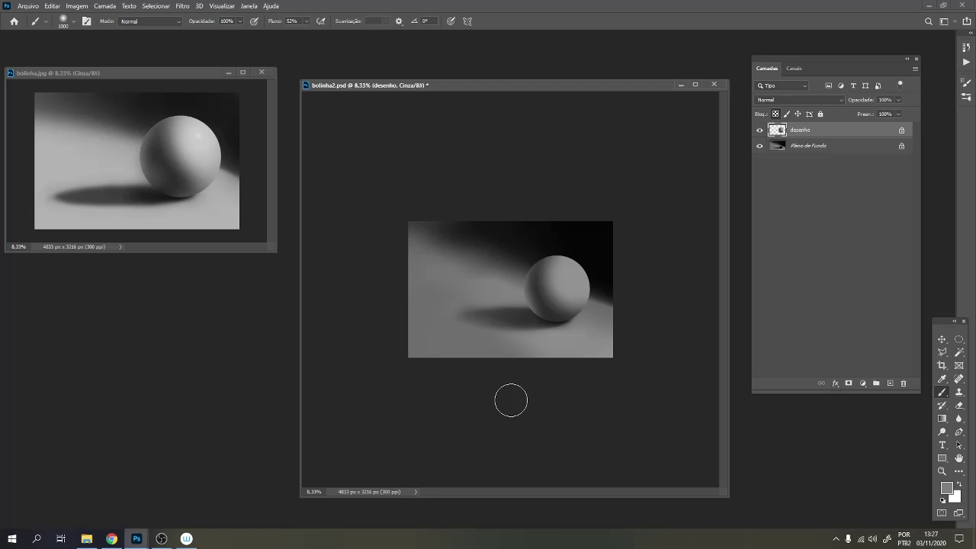
{"action": "left_click", "coordinate": [534, 296], "text": "alt"}
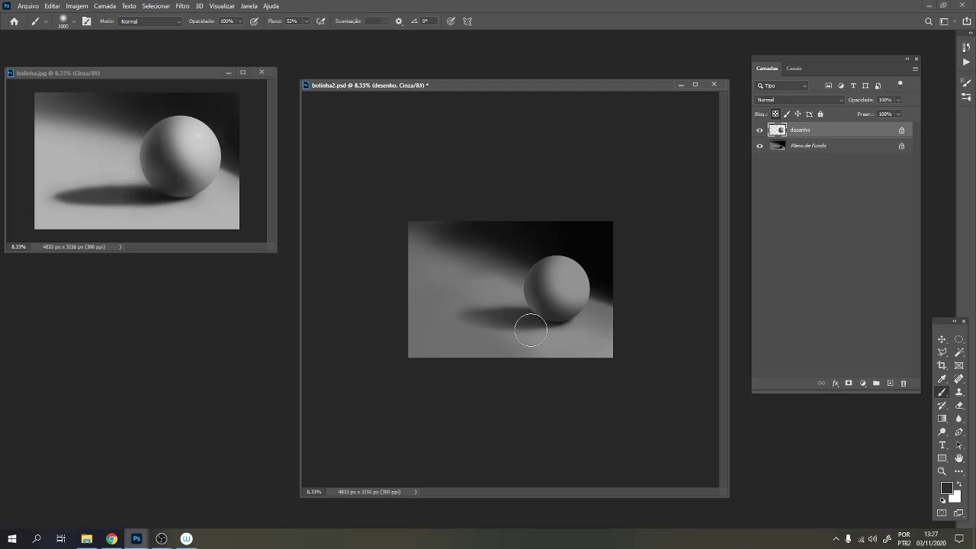
{"action": "left_click", "coordinate": [584, 323], "text": "alt"}
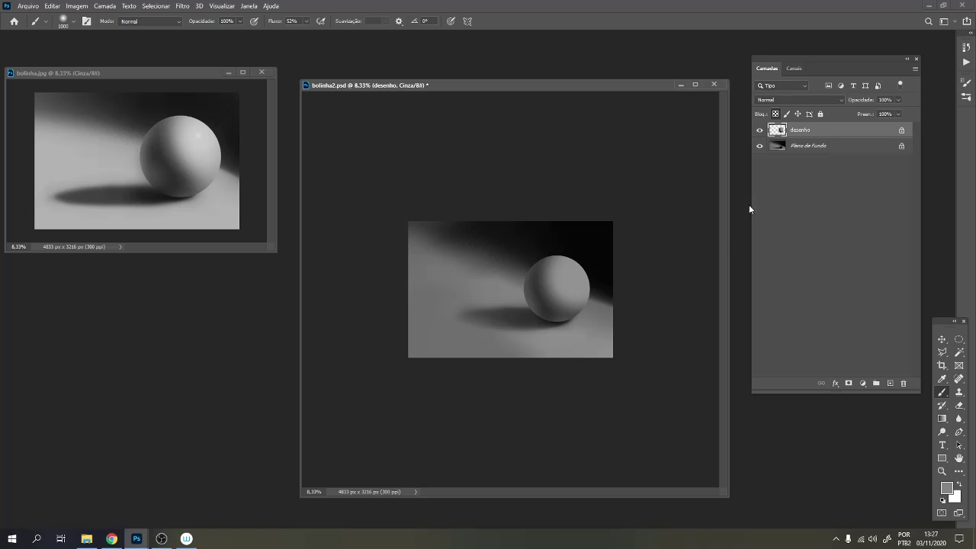
Sample the background's black and build the sphere's core shadow with a 600 px brush, undoing the first heavy stroke.
{"action": "left_click", "coordinate": [598, 256], "text": "alt"}
{"action": "key", "text": "bracketleft"}
{"action": "key", "text": "bracketleft"}
{"action": "left_click_drag", "start_coordinate": [555, 304], "coordinate": [554, 305]}
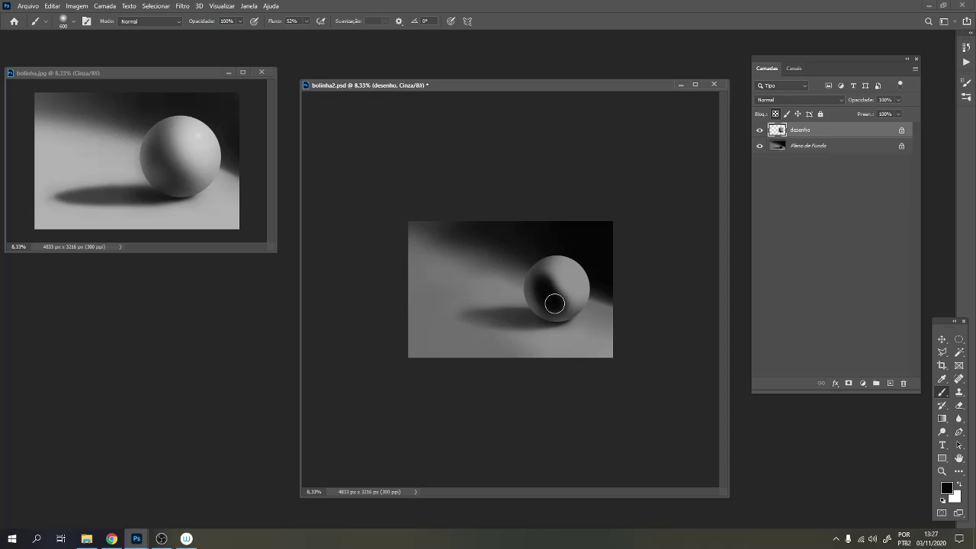
{"action": "key", "text": "ctrl+z"}
{"action": "left_click_drag", "start_coordinate": [542, 254], "coordinate": [541, 256]}
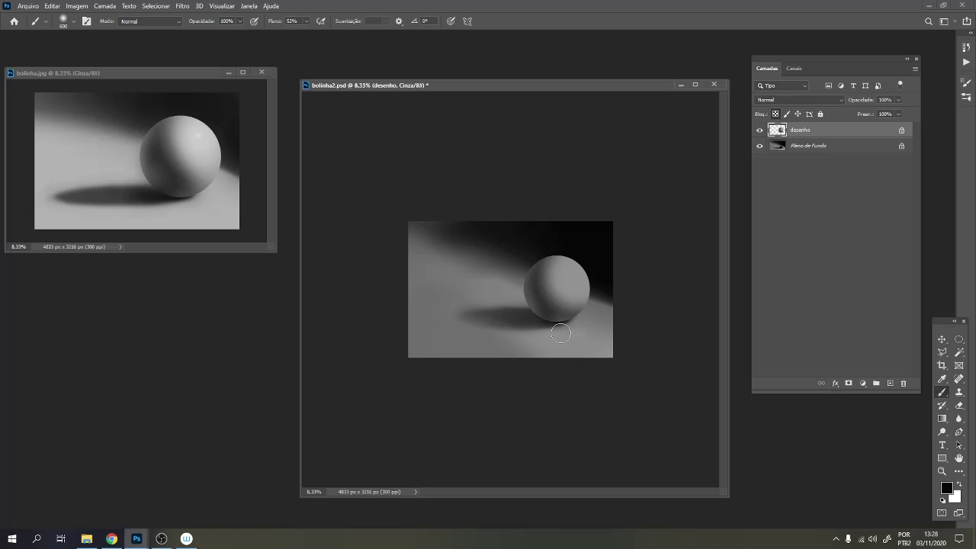
{"action": "left_click_drag", "start_coordinate": [547, 316], "coordinate": [581, 312]}
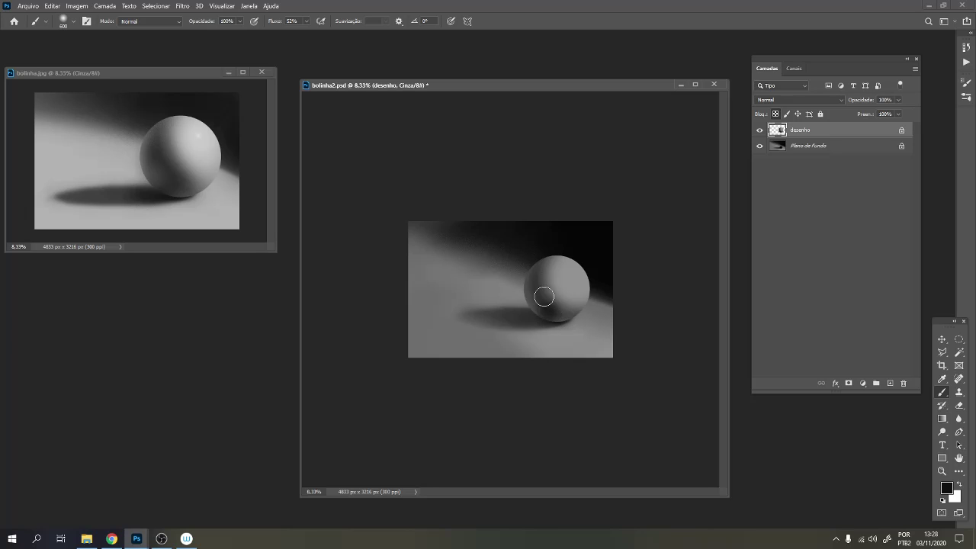
Enlarge the brush to 900 px, lower its flow to 26%, and soften the core shadow down the sphere's left and underside.
{"action": "key", "text": "bracketright"}
{"action": "key", "text": "bracketright"}
{"action": "key", "text": "bracketright"}
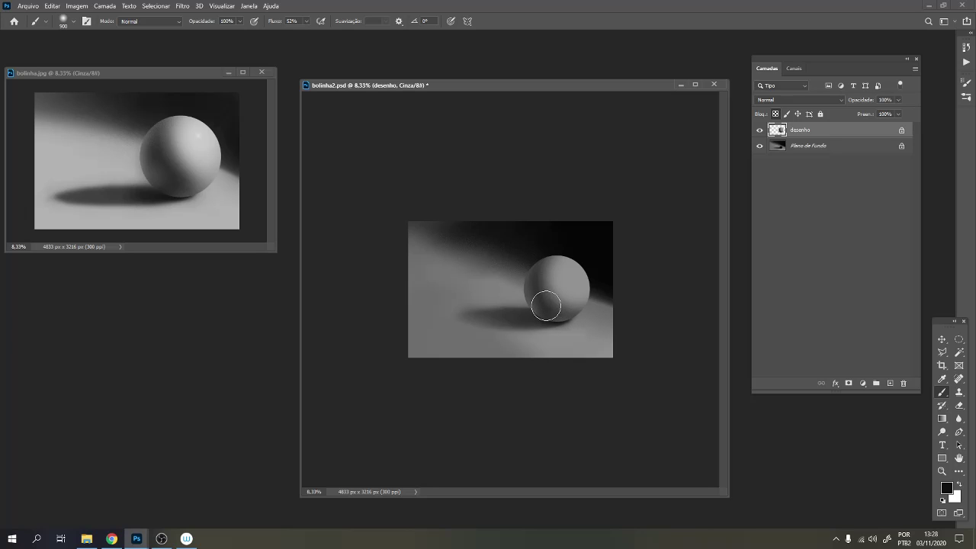
{"action": "left_click", "coordinate": [328, 54]}
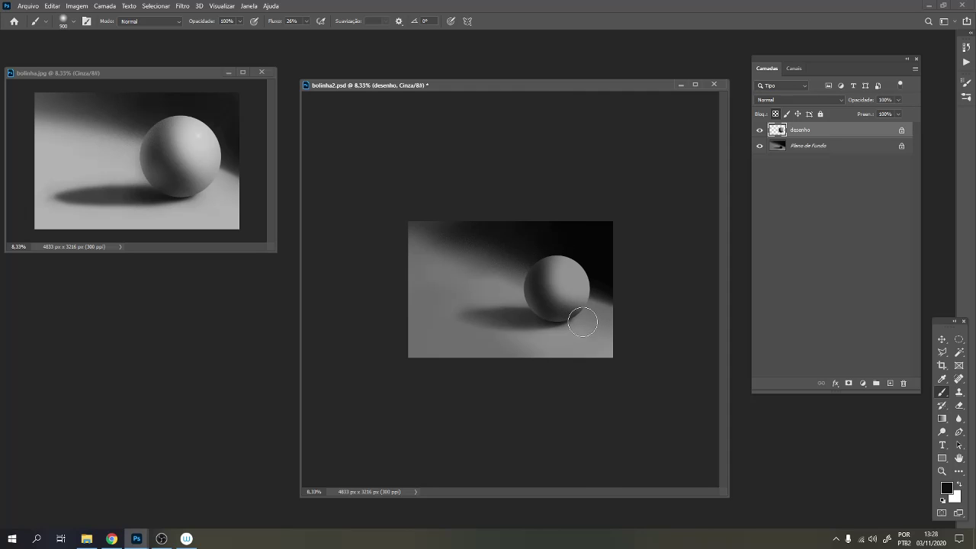
{"action": "key", "text": "ctrl+minus"}
{"action": "key", "text": "ctrl+plus"}
{"action": "key", "text": "ctrl+plus"}
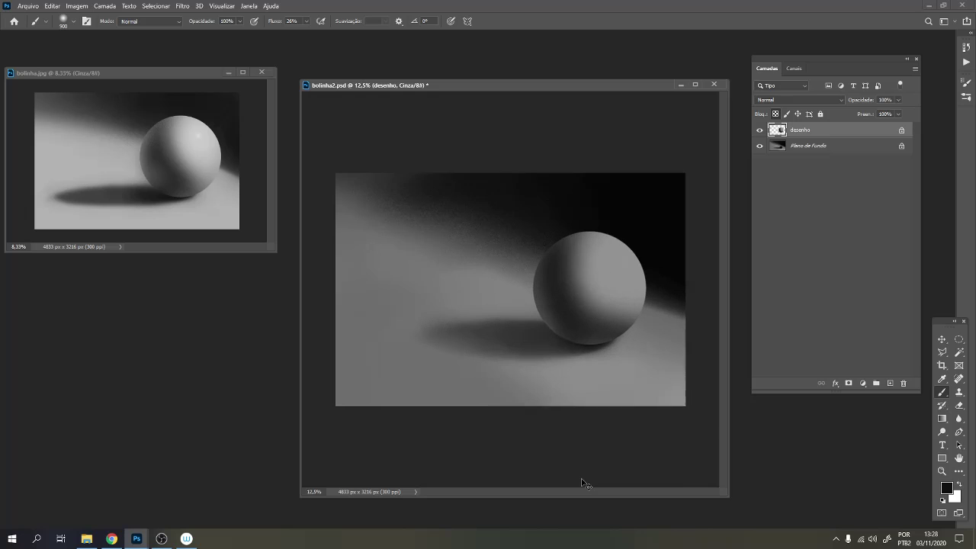
{"action": "key", "text": "ctrl+plus"}
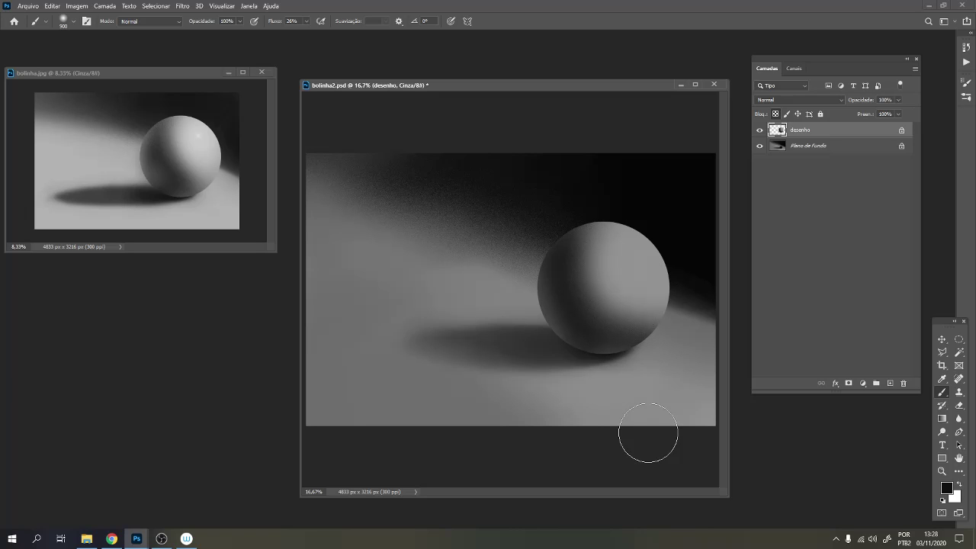
Sample a light grey from the painting and refine the sphere's lit side with the brush reduced to 500 px.
{"action": "key", "text": "alt"}
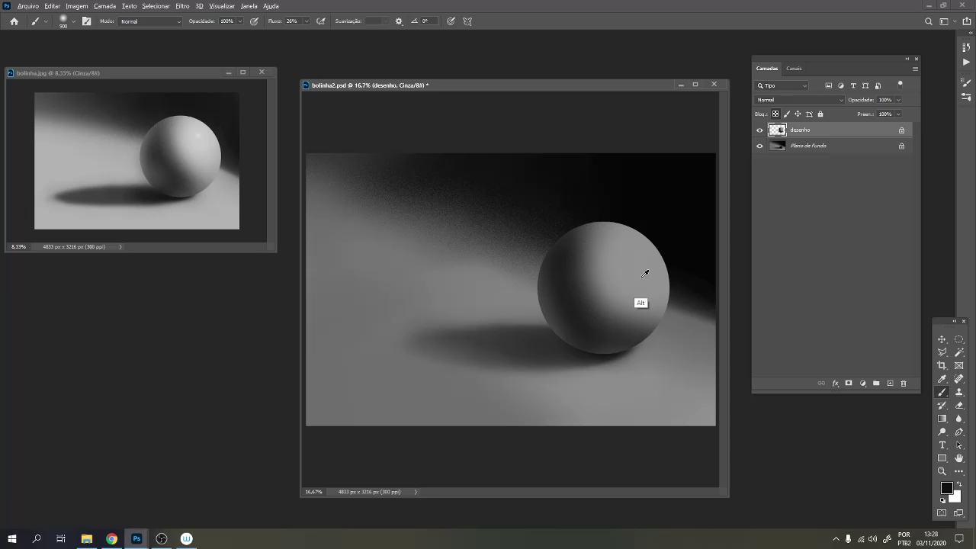
{"action": "left_click", "coordinate": [652, 401], "text": "alt"}
{"action": "key", "text": "bracketleft"}
{"action": "key", "text": "bracketleft"}
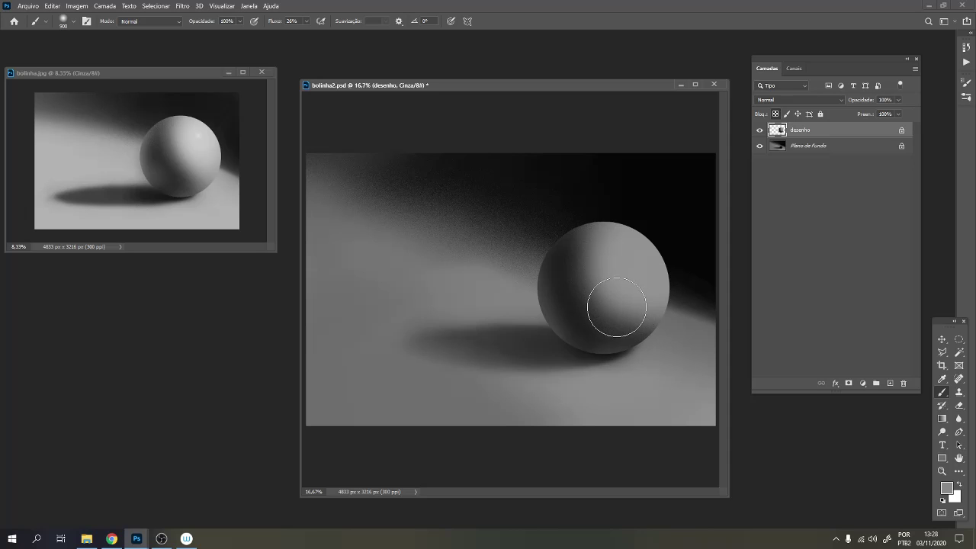
{"action": "key", "text": "bracketleft"}
{"action": "key", "text": "bracketleft"}
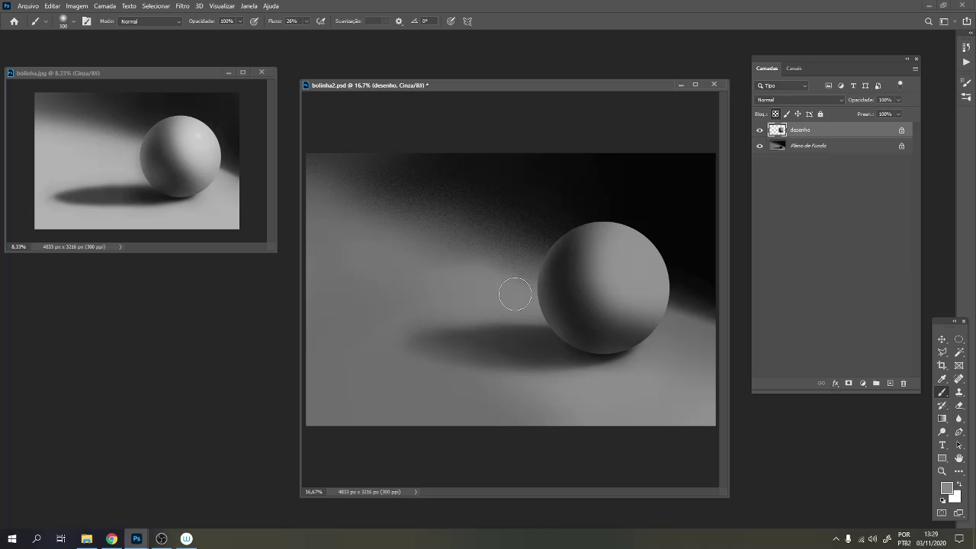
Toggle the Plano de Fundo layer's visibility to examine the sphere with and without its background.
{"action": "key", "text": "ctrl+minus"}
{"action": "key", "text": "ctrl+minus"}
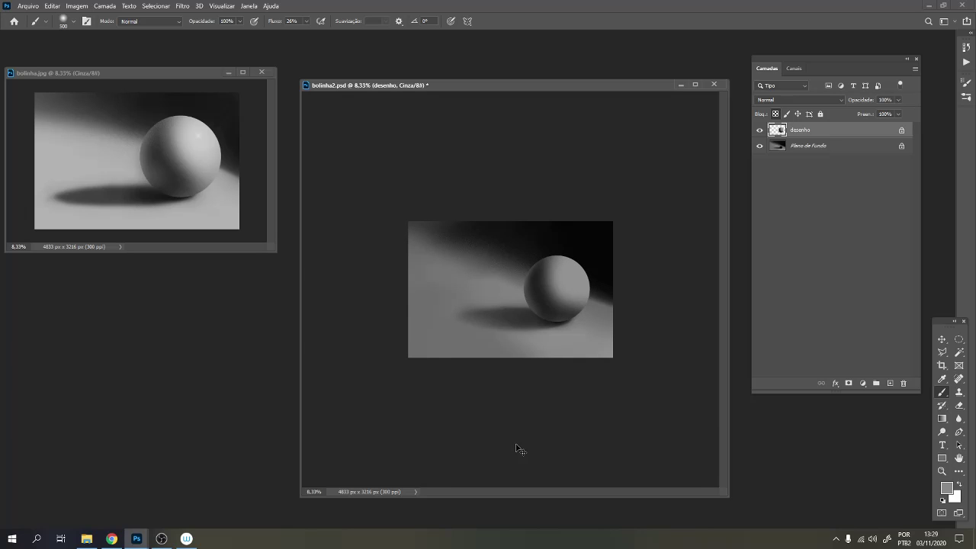
{"action": "left_click", "coordinate": [760, 146]}
{"action": "left_click", "coordinate": [759, 147]}
{"action": "left_click", "coordinate": [759, 148]}
{"action": "left_click", "coordinate": [759, 147]}
Choose a lighter grey as the foreground colour and set the brush mode to Dissolver.
{"action": "key", "text": "ctrl+plus"}
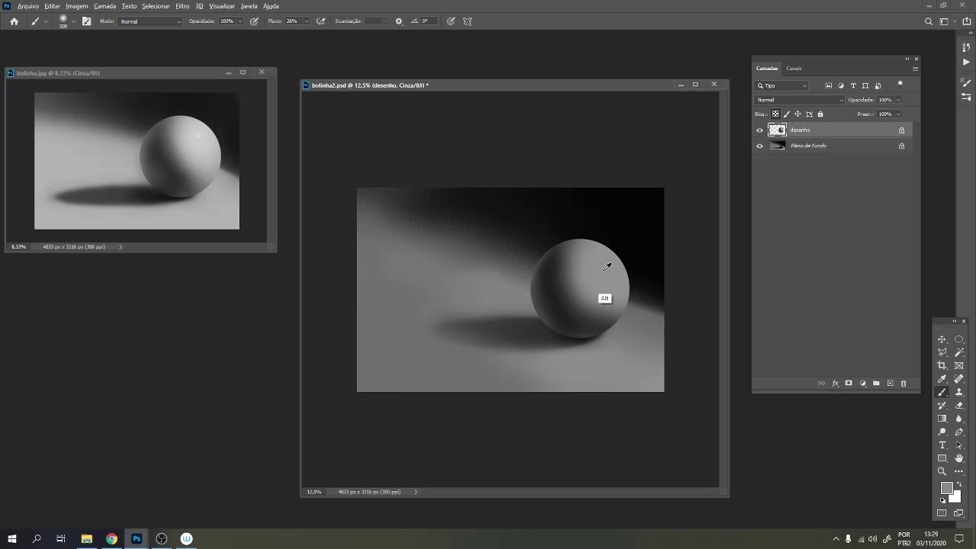
{"action": "left_click", "coordinate": [946, 488]}
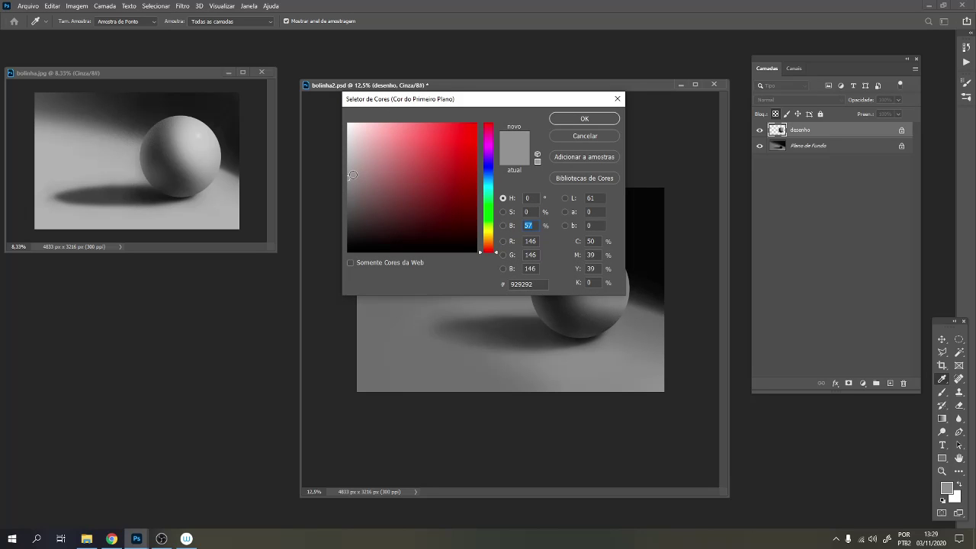
{"action": "left_click_drag", "start_coordinate": [353, 175], "coordinate": [344, 162]}
{"action": "left_click", "coordinate": [587, 118]}
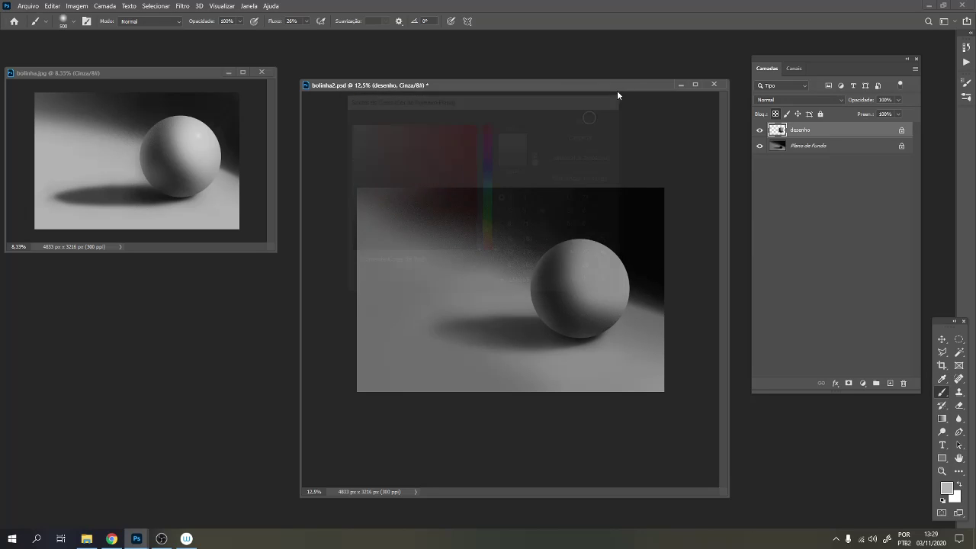
{"action": "left_click", "coordinate": [180, 23]}
{"action": "left_click", "coordinate": [155, 38]}
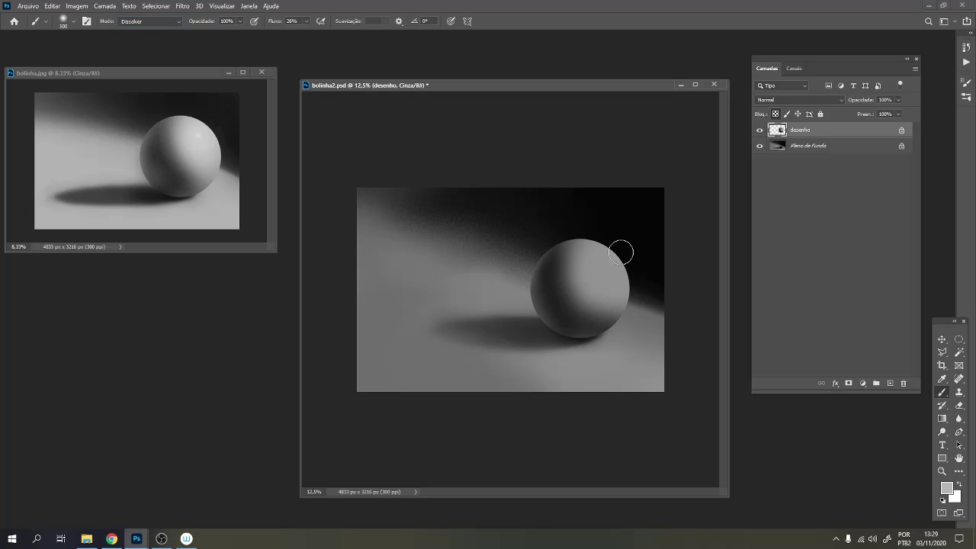
Paint grainy light grey over the sphere's upper right and right edge with a 900 px brush.
{"action": "key", "text": "bracketright"}
{"action": "key", "text": "bracketright"}
{"action": "key", "text": "bracketright"}
{"action": "key", "text": "bracketright"}
{"action": "key", "text": "bracketright"}
{"action": "key", "text": "bracketright"}
{"action": "key", "text": "bracketleft"}
{"action": "key", "text": "bracketleft"}
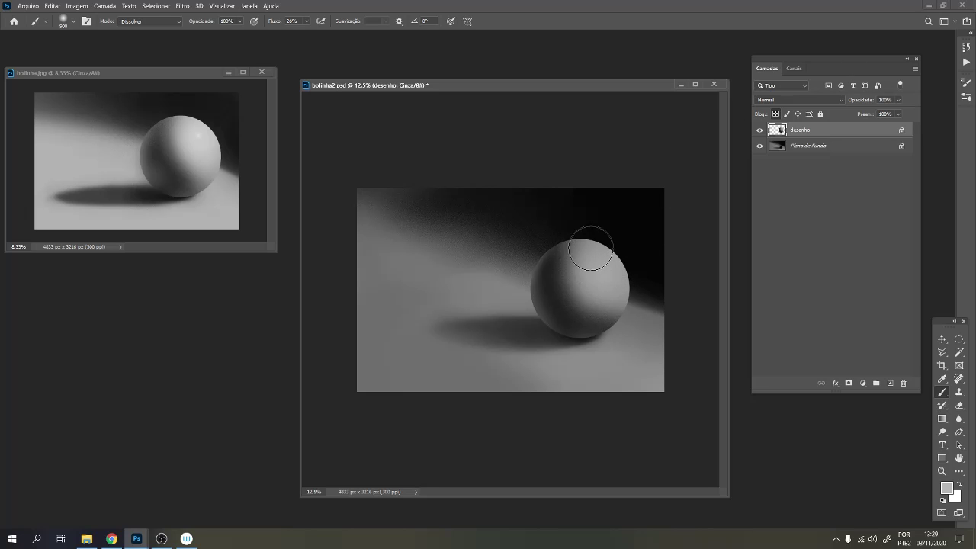
{"action": "key", "text": "ctrl+plus"}
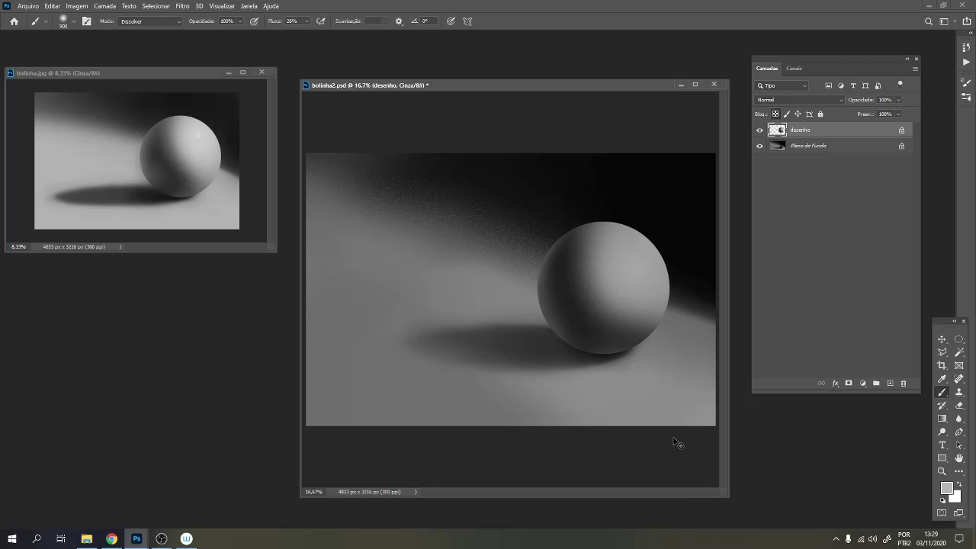
{"action": "key", "text": "ctrl+minus"}
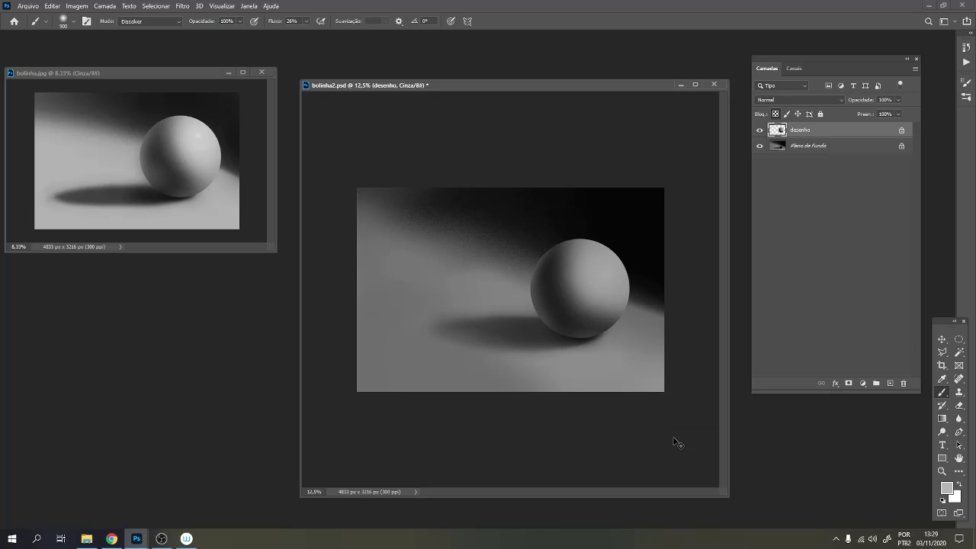
{"action": "key", "text": "ctrl+plus"}
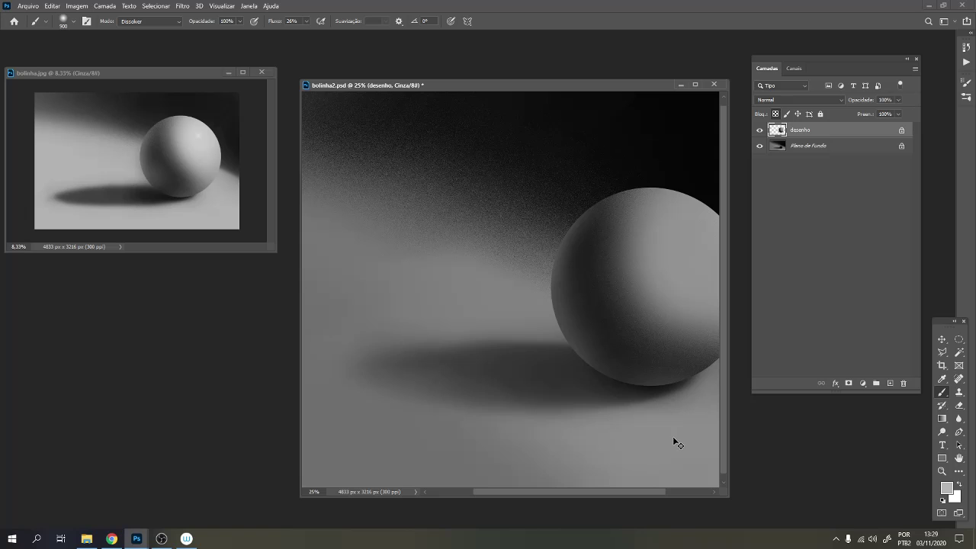
{"action": "key", "text": "ctrl+minus"}
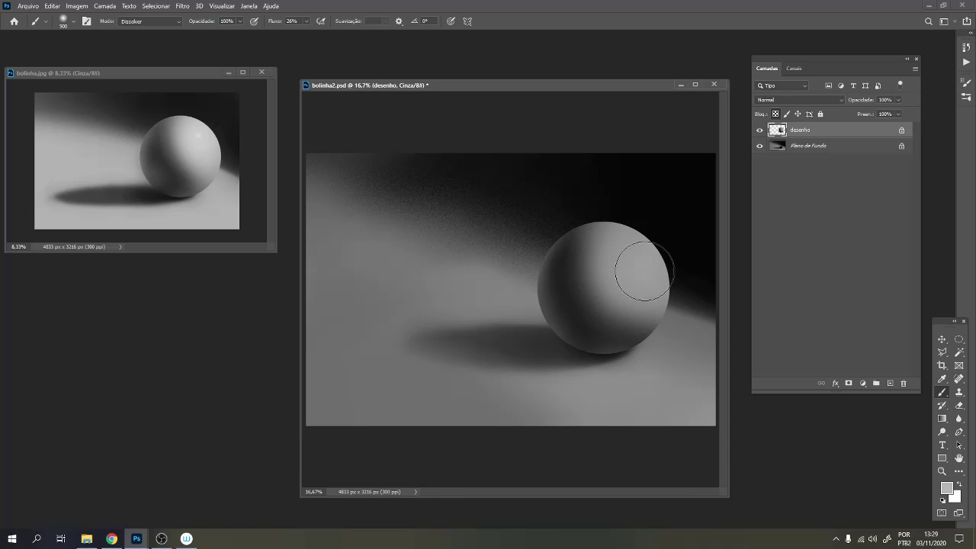
{"action": "mouse_move", "coordinate": [654, 316]}
{"action": "left_mouse_down"}
{"action": "mouse_move", "coordinate": [647, 269]}
{"action": "mouse_move", "coordinate": [665, 238]}
{"action": "left_mouse_up"}
Set the foreground colour to the light grey cecece and add a grainy highlight on the sphere's upper right.
{"action": "left_click", "coordinate": [947, 488]}
{"action": "left_click", "coordinate": [347, 143]}
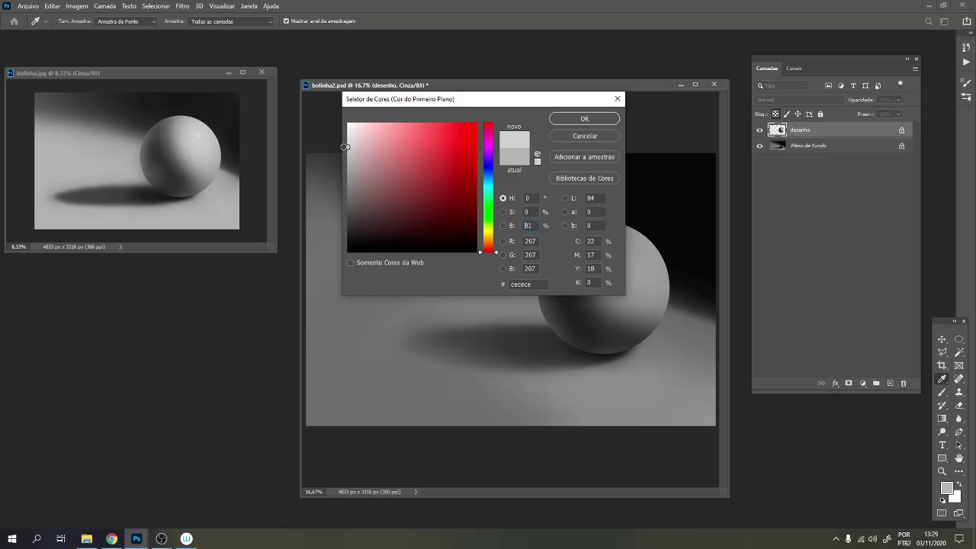
{"action": "left_click", "coordinate": [588, 119]}
{"action": "left_click", "coordinate": [632, 263]}
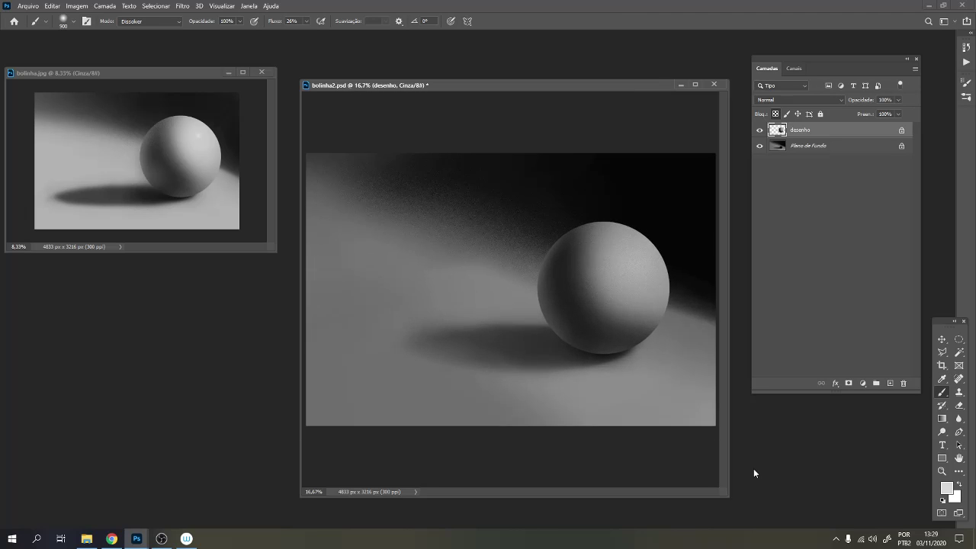
{"action": "key", "text": "ctrl+plus"}
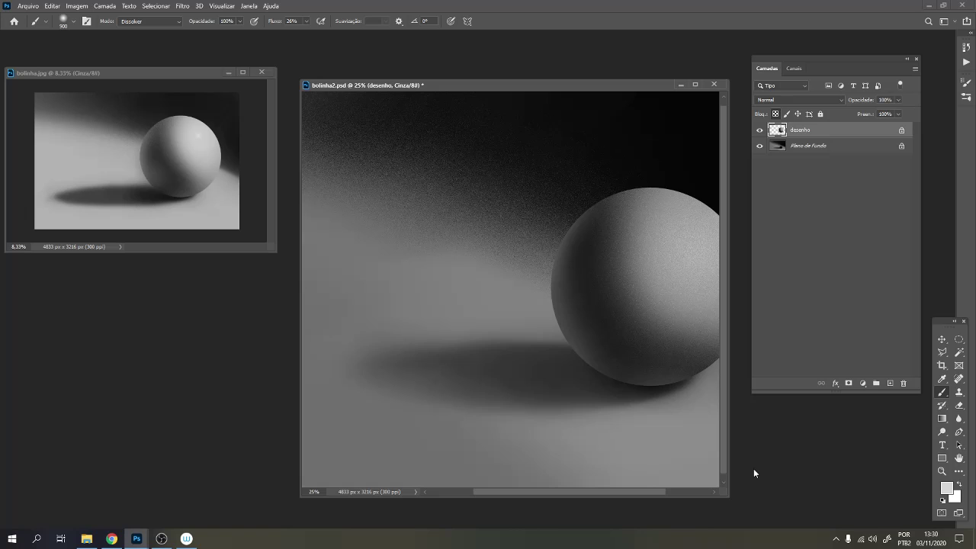
{"action": "key", "text": "ctrl+minus"}
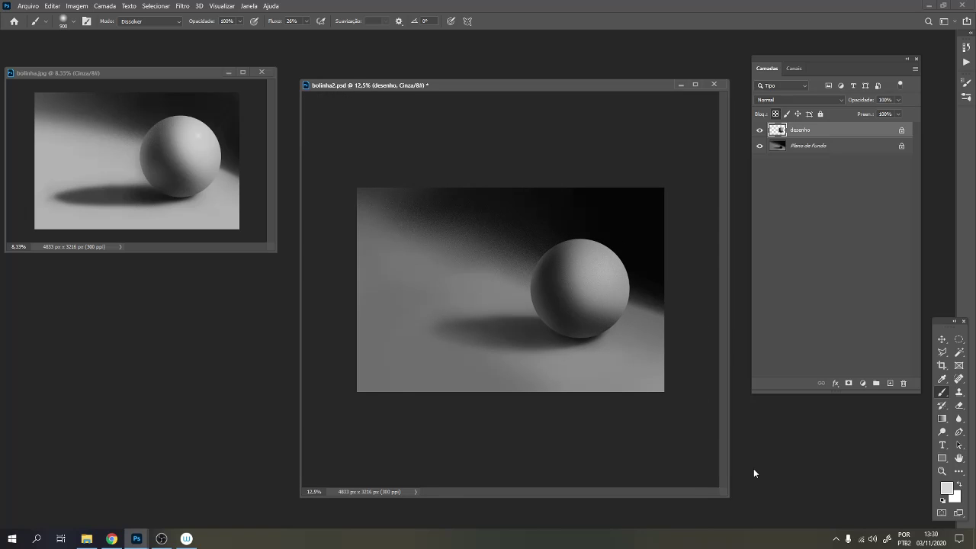
Return the brush mode to Normal and paint a smooth, brighter highlight on the sphere's upper right.
{"action": "left_click", "coordinate": [178, 21]}
{"action": "left_click", "coordinate": [173, 32]}
{"action": "mouse_move", "coordinate": [608, 279]}
{"action": "left_mouse_down"}
{"action": "mouse_move", "coordinate": [595, 279]}
{"action": "mouse_move", "coordinate": [614, 276]}
{"action": "left_mouse_up"}
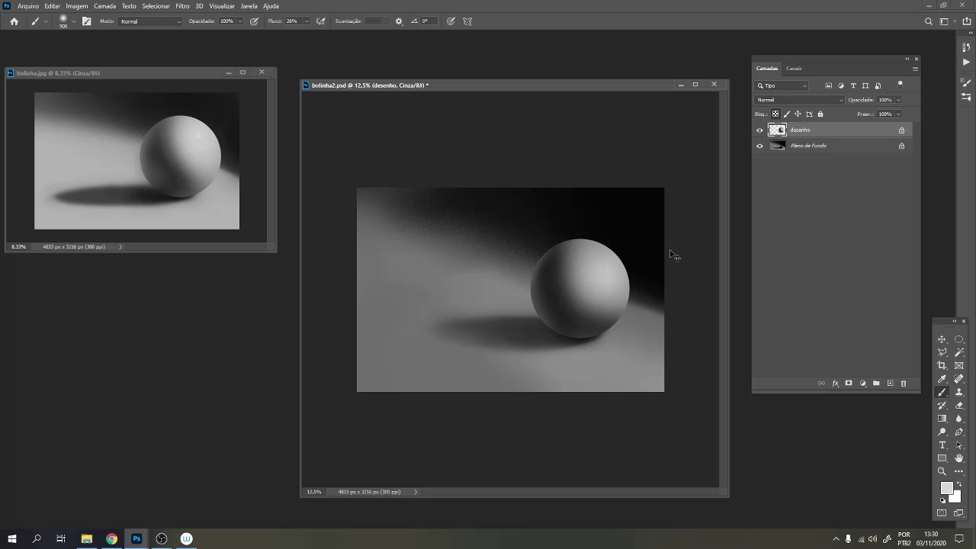
{"action": "key", "text": "ctrl+plus"}
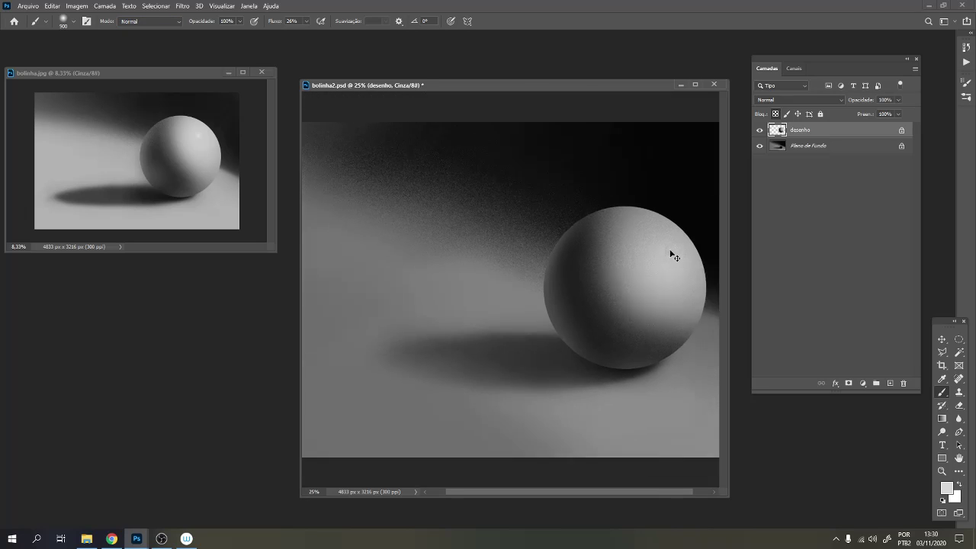
Brighten the sphere's upper right with smooth light grey, using soft brush sizes of 1200 px and 600 px.
{"action": "key", "text": "ctrl+minus"}
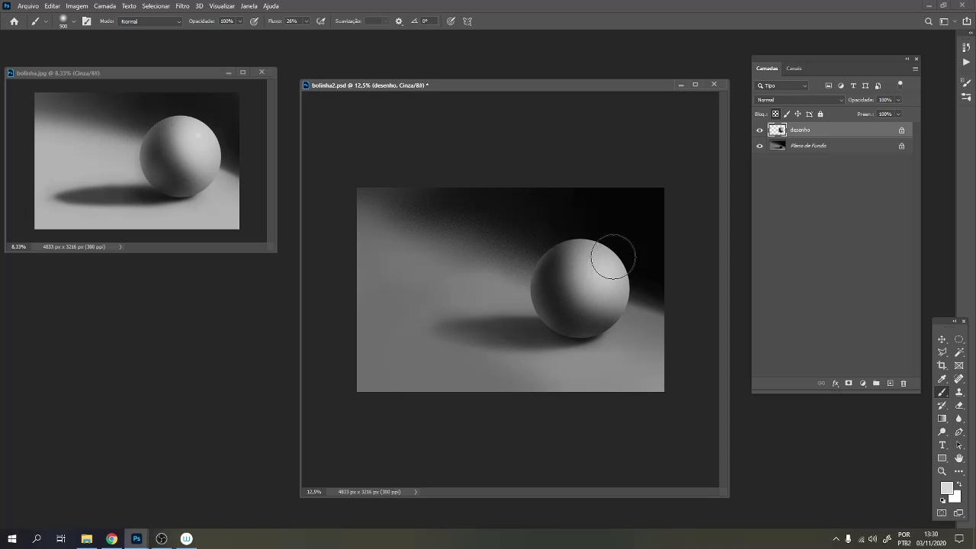
{"action": "key", "text": "bracketright"}
{"action": "key", "text": "bracketright"}
{"action": "key", "text": "bracketright"}
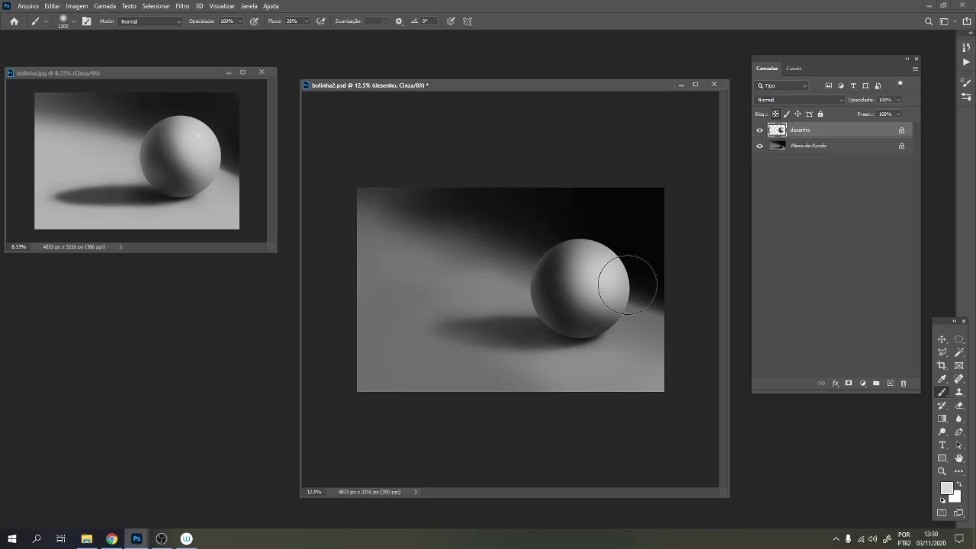
{"action": "key", "text": "bracketleft"}
{"action": "key", "text": "bracketleft"}
{"action": "key", "text": "bracketleft"}
{"action": "key", "text": "bracketleft"}
{"action": "key", "text": "bracketleft"}
{"action": "key", "text": "bracketleft"}
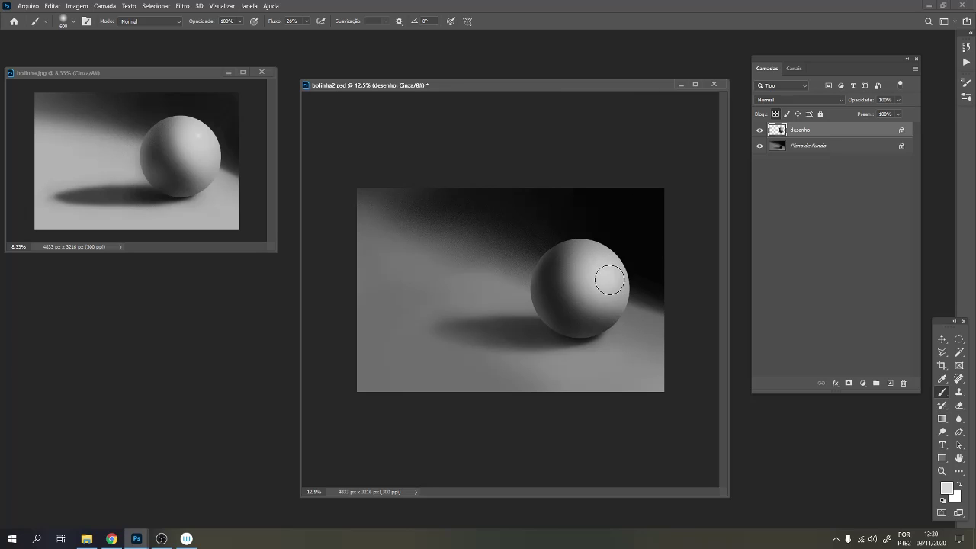
Reduce the brush to 125 px for the sphere's highlight and save the painting.
{"action": "key", "text": "bracketleft"}
{"action": "key", "text": "bracketleft"}
{"action": "key", "text": "bracketleft"}
{"action": "key", "text": "bracketleft"}
{"action": "key", "text": "ctrl+minus"}
{"action": "key", "text": "ctrl+minus"}
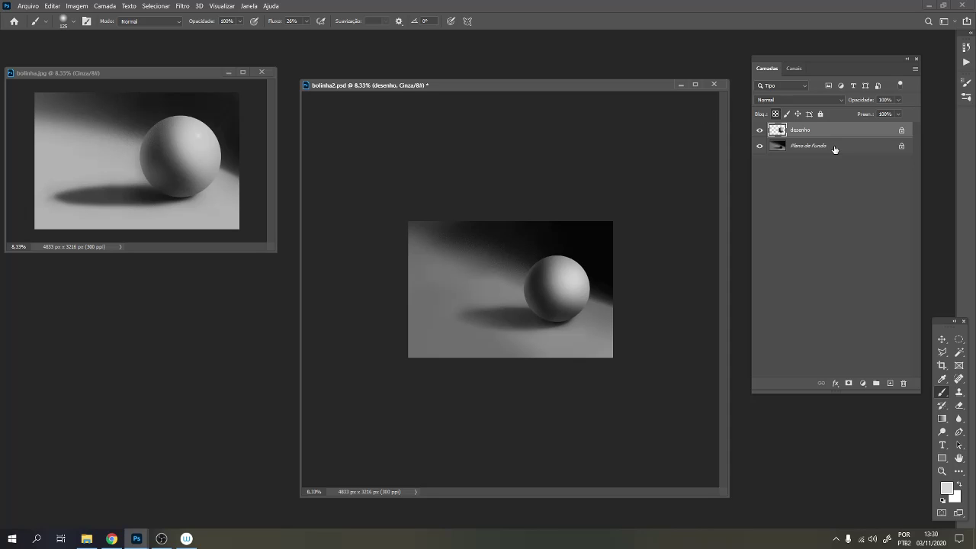
{"action": "key", "text": "ctrl+s"}
Select the Plano de Fundo layer and set the brush to Dissolver mode at 2100 px.
{"action": "left_click", "coordinate": [813, 145]}
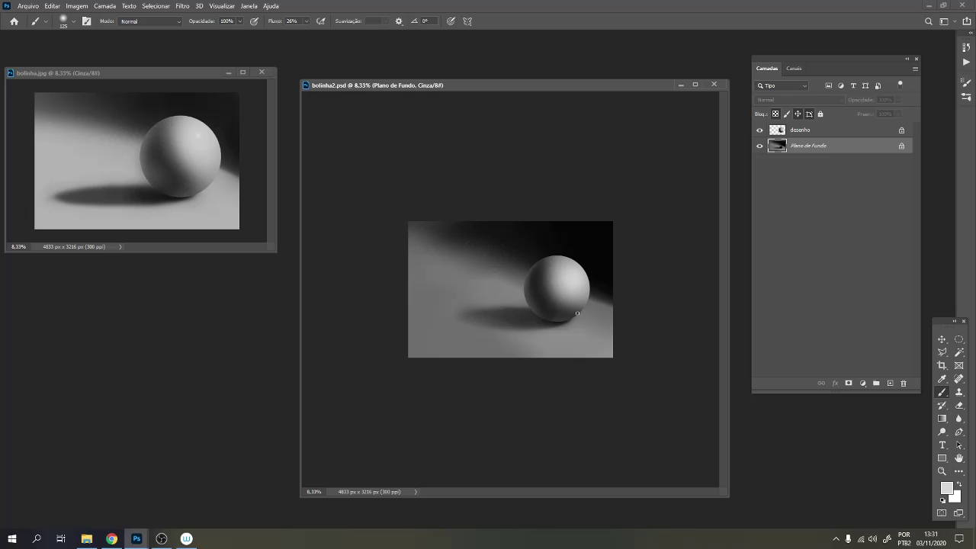
{"action": "left_click", "coordinate": [174, 23]}
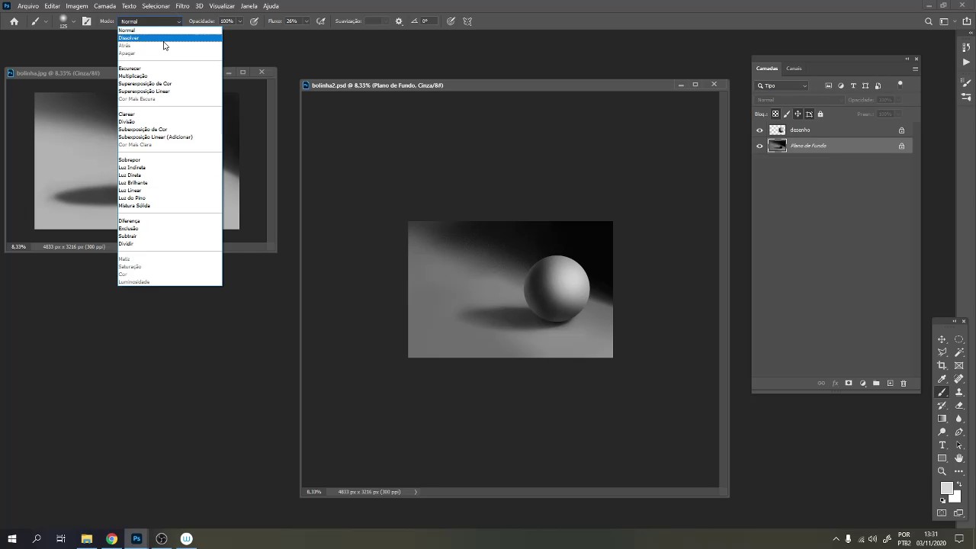
{"action": "left_click", "coordinate": [159, 38]}
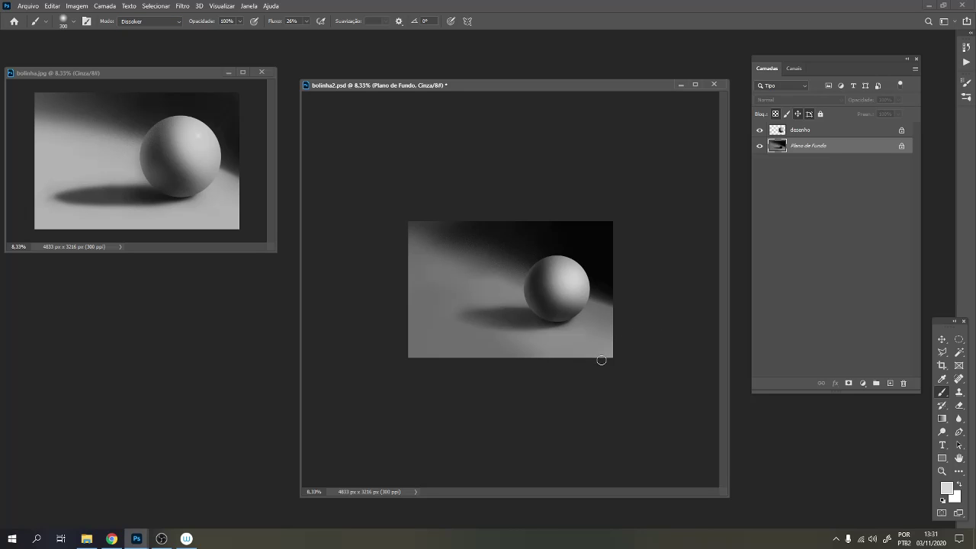
{"action": "key", "text": "bracketright"}
{"action": "key", "text": "bracketright"}
{"action": "key", "text": "bracketright"}
{"action": "key", "text": "bracketright"}
{"action": "key", "text": "bracketright"}
{"action": "key", "text": "bracketright"}
{"action": "key", "text": "bracketright"}
{"action": "key", "text": "bracketright"}
{"action": "key", "text": "bracketright"}
{"action": "key", "text": "bracketright"}
{"action": "key", "text": "bracketright"}
{"action": "key", "text": "bracketright"}
{"action": "key", "text": "bracketright"}
{"action": "key", "text": "bracketright"}
{"action": "key", "text": "bracketright"}
{"action": "key", "text": "bracketright"}
{"action": "key", "text": "bracketright"}
{"action": "key", "text": "bracketright"}
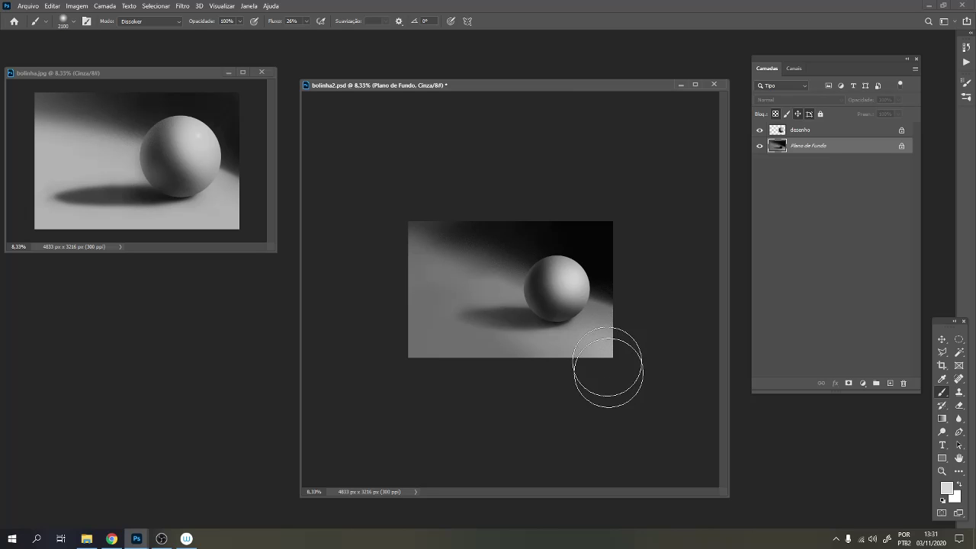
Sample the floor's grey near the lower right corner and set the foreground colour to a lighter grey.
{"action": "key", "text": "alt"}
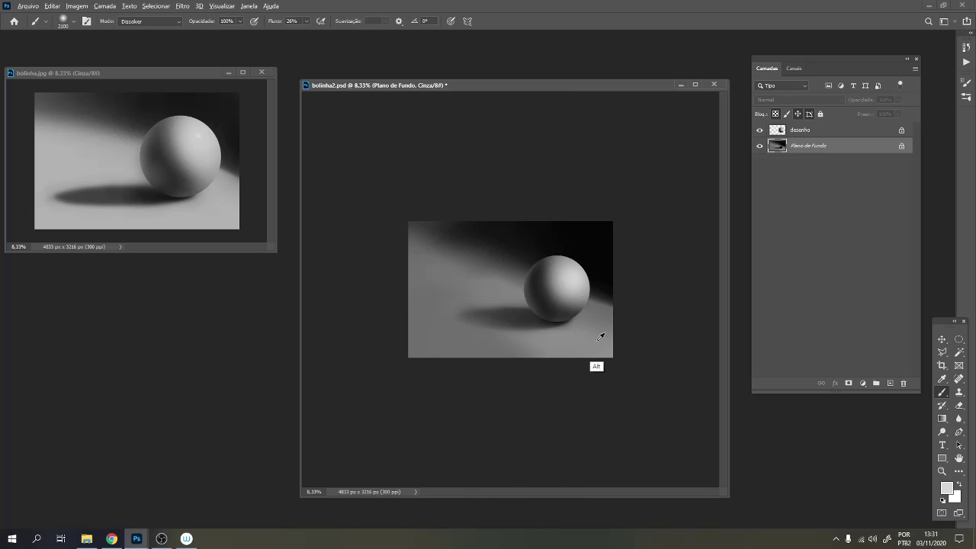
{"action": "left_click", "coordinate": [946, 488]}
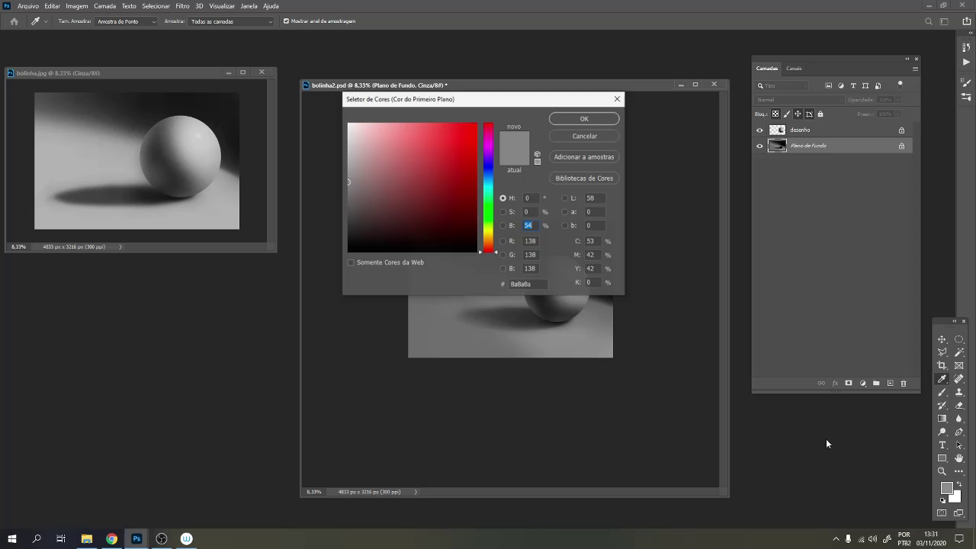
{"action": "left_click", "coordinate": [346, 167]}
{"action": "left_click", "coordinate": [583, 120]}
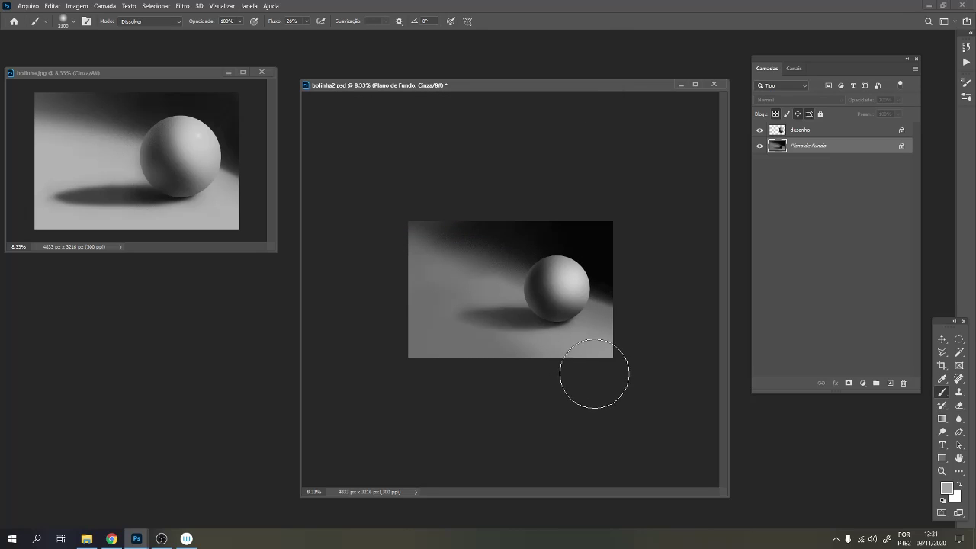
Paint grainy light grey over the floor with a 2500 px brush and smooth it over in Normal mode.
{"action": "key", "text": "bracketright"}
{"action": "key", "text": "bracketright"}
{"action": "key", "text": "bracketright"}
{"action": "key", "text": "bracketright"}
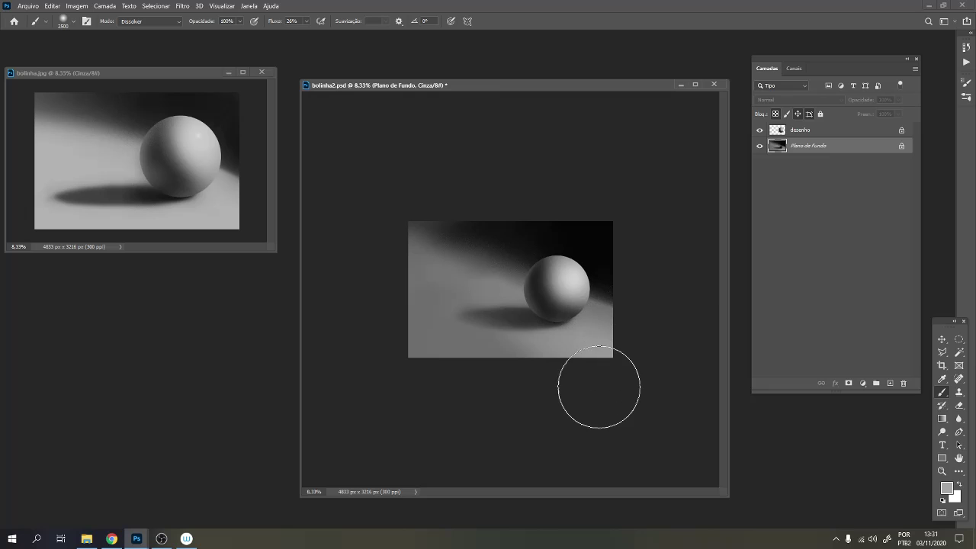
{"action": "key", "text": "ctrl+plus"}
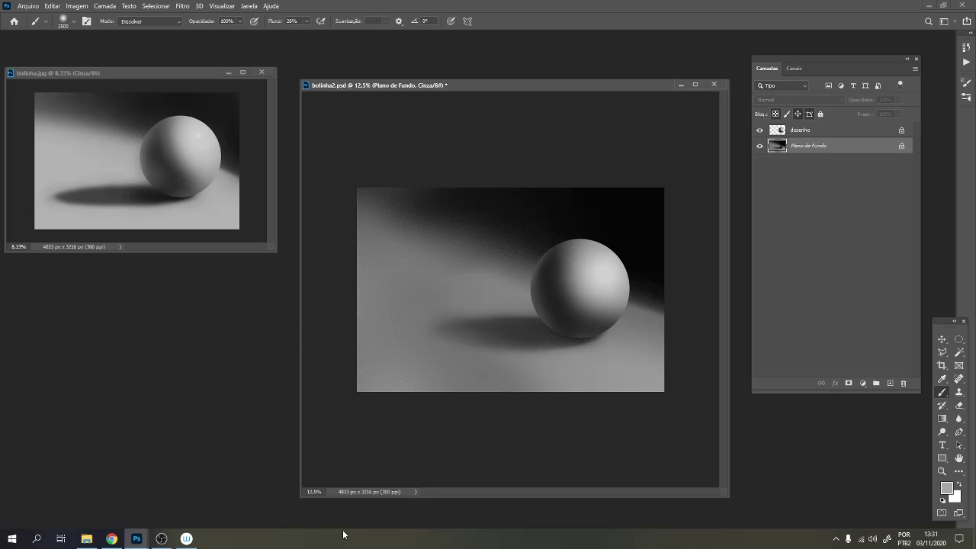
{"action": "left_click", "coordinate": [160, 21]}
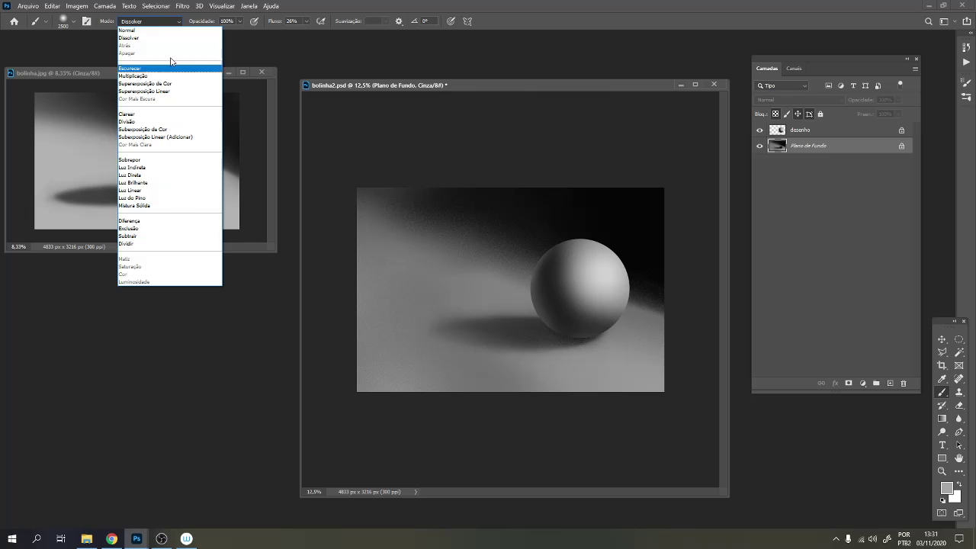
{"action": "left_click", "coordinate": [151, 30]}
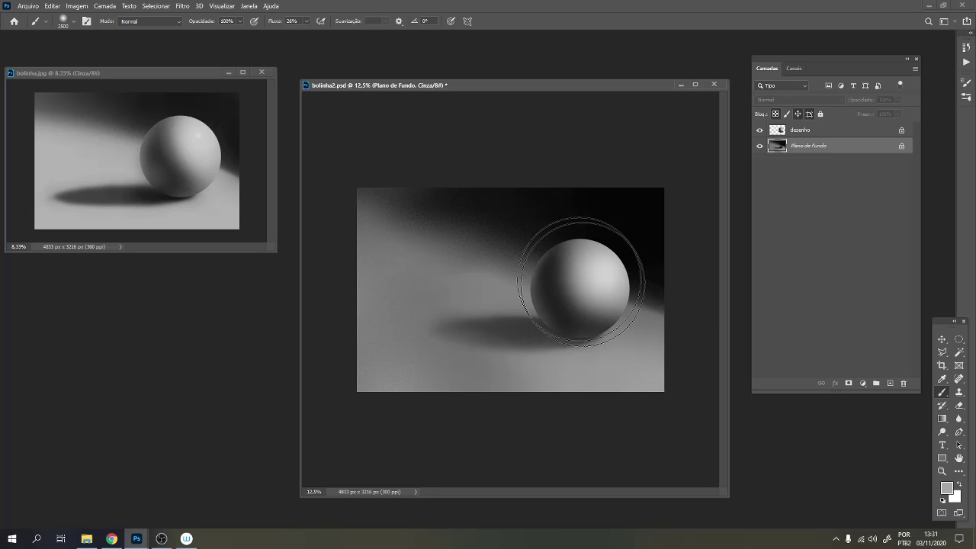
Reduce the brush size to 1200 px and paint smooth grey over the floor below the sphere.
{"action": "left_click", "coordinate": [73, 22]}
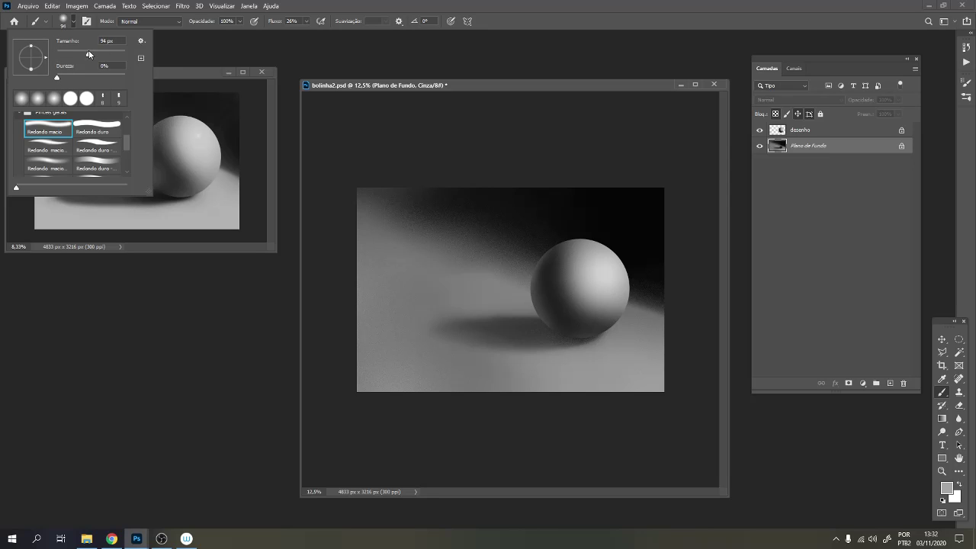
{"action": "type", "text": "1111"}
{"action": "key", "text": "Return"}
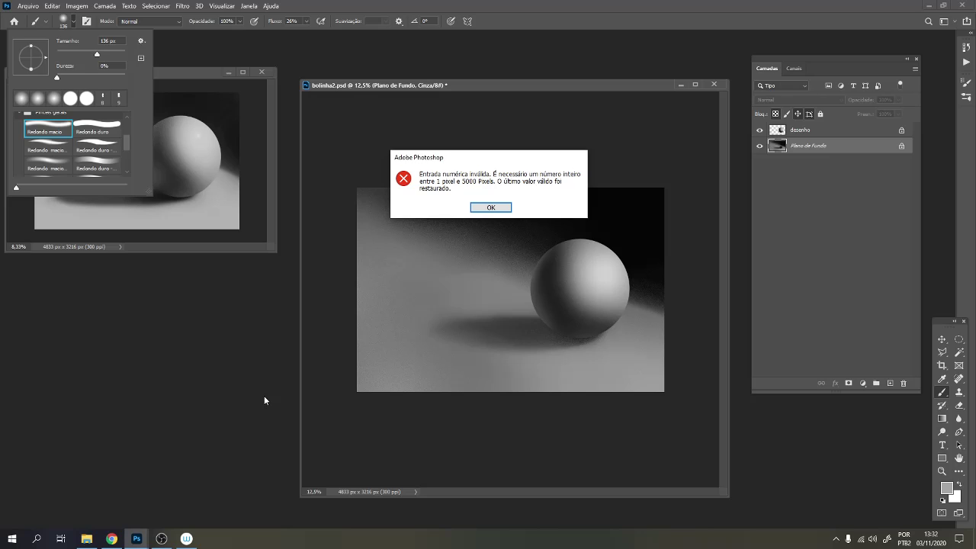
{"action": "left_click", "coordinate": [491, 209]}
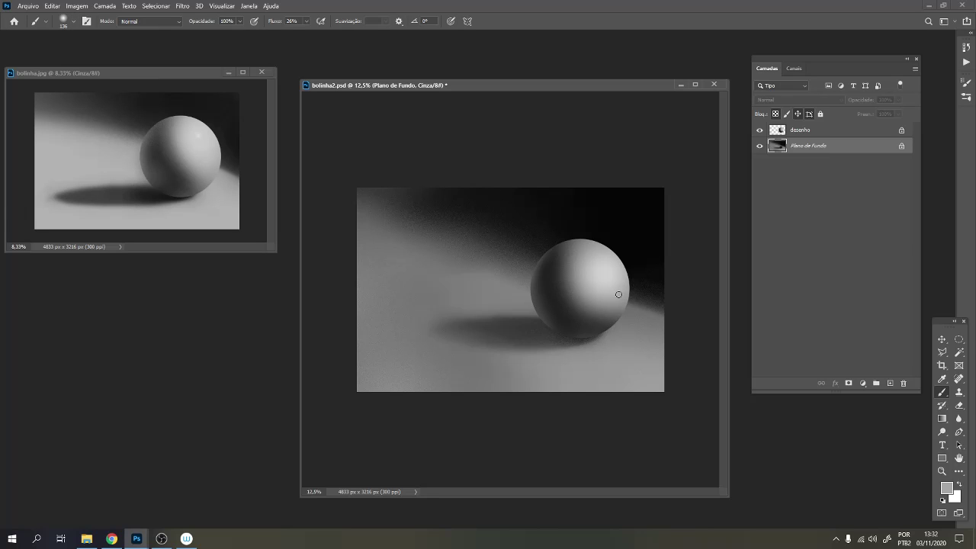
{"action": "key", "text": "bracketright"}
{"action": "key", "text": "bracketright"}
{"action": "key", "text": "bracketright"}
{"action": "key", "text": "bracketright"}
{"action": "key", "text": "bracketright"}
{"action": "key", "text": "bracketright"}
{"action": "key", "text": "bracketright"}
{"action": "key", "text": "bracketright"}
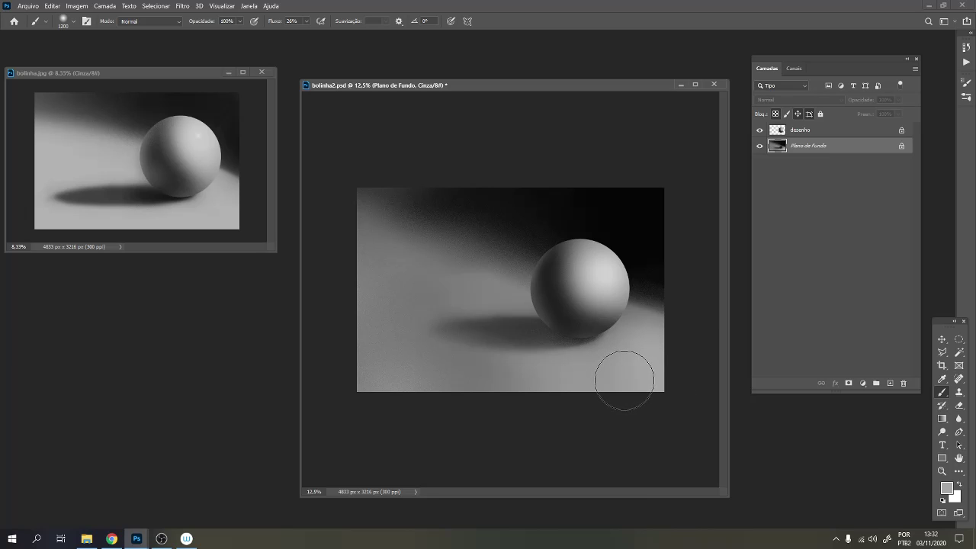
Sample a lighter grey and brighten the front of the floor with an 800 px brush.
{"action": "key", "text": "bracketleft"}
{"action": "key", "text": "bracketleft"}
{"action": "key", "text": "bracketleft"}
{"action": "key", "text": "bracketleft"}
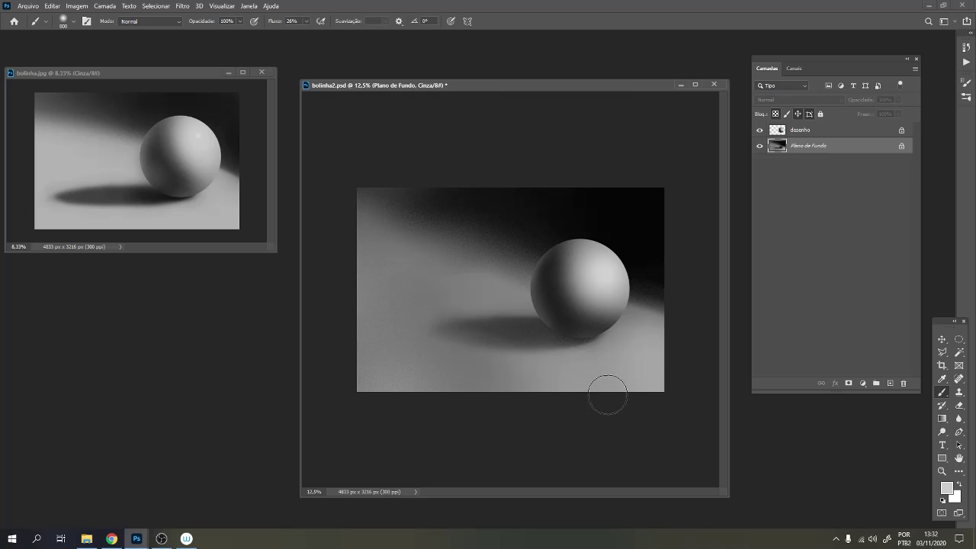
{"action": "key", "text": "ctrl+minus"}
{"action": "key", "text": "ctrl+minus"}
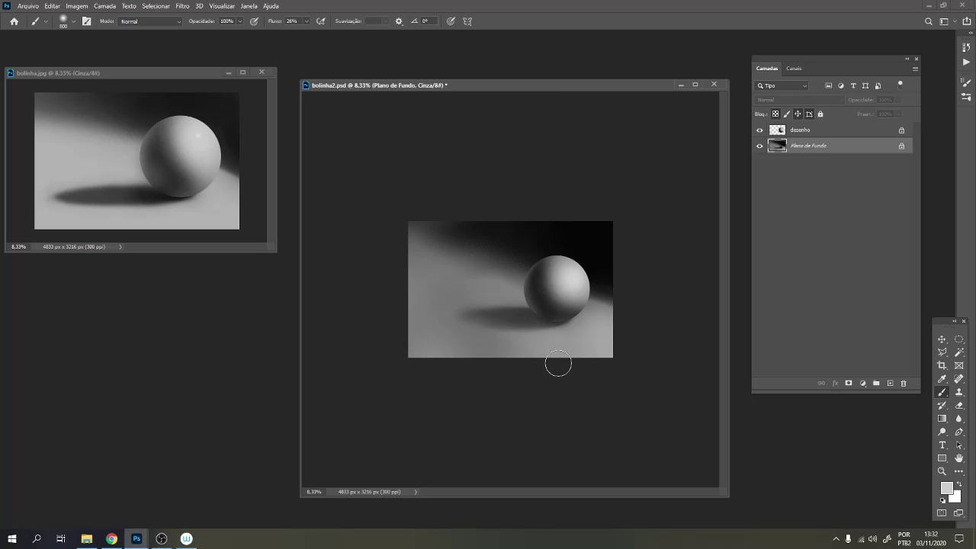
Try a light grey spot on the floor just left of the sphere with a 700 px brush.
{"action": "key", "text": "bracketright"}
{"action": "key", "text": "bracketright"}
{"action": "key", "text": "bracketright"}
{"action": "key", "text": "alt"}
{"action": "key", "text": "bracketleft"}
{"action": "key", "text": "bracketleft"}
{"action": "key", "text": "bracketleft"}
{"action": "key", "text": "bracketleft"}
{"action": "left_click", "coordinate": [502, 285]}
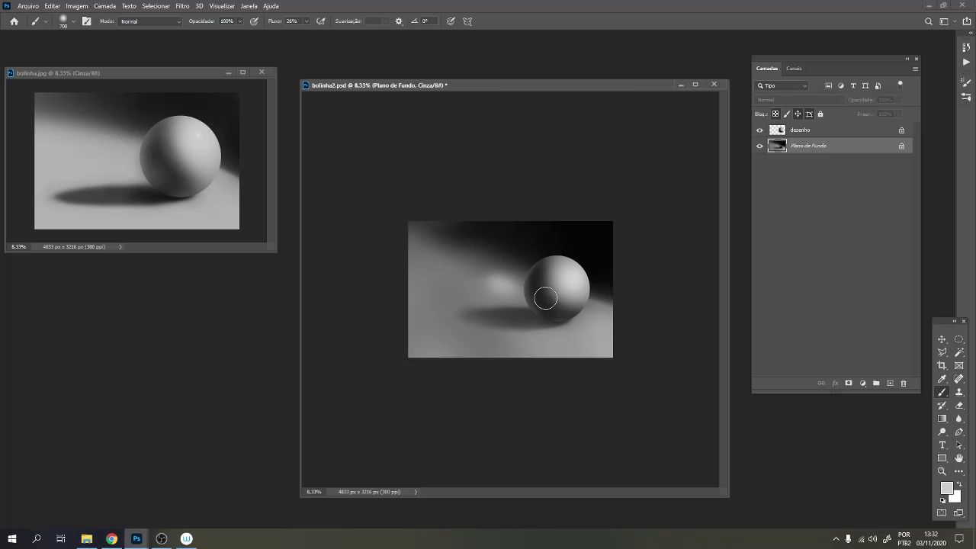
{"action": "key", "text": "ctrl+z"}
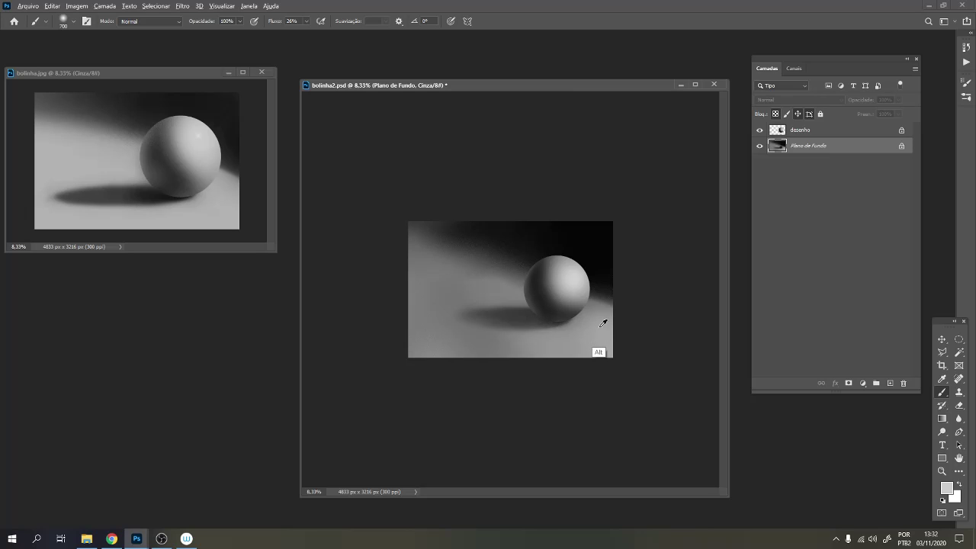
Sample the floor grey right of the sphere and paint it left of the cast shadow with 1100 to 1300 px brushes.
{"action": "left_click", "coordinate": [602, 324], "text": "alt"}
{"action": "key", "text": "bracketright"}
{"action": "key", "text": "bracketright"}
{"action": "key", "text": "bracketright"}
{"action": "key", "text": "bracketright"}
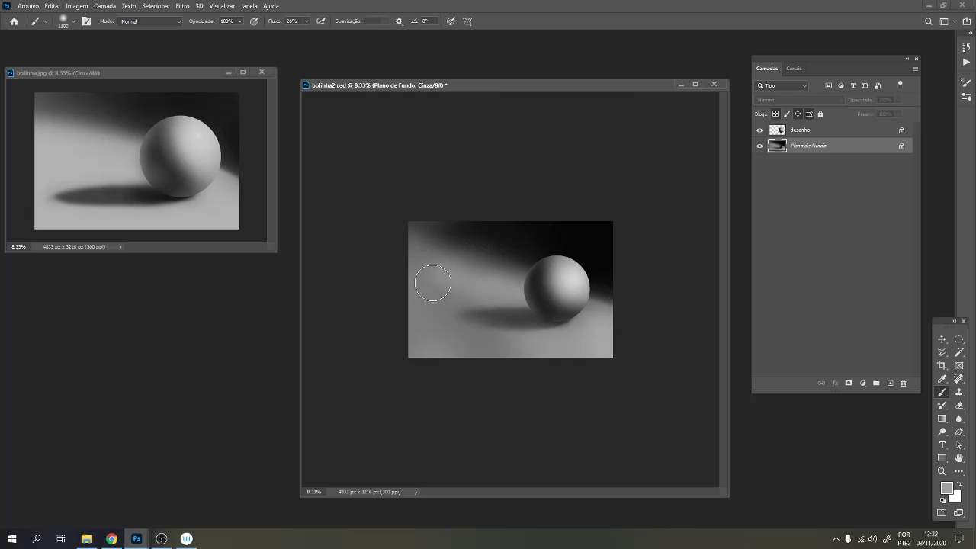
{"action": "key", "text": "bracketright"}
{"action": "key", "text": "bracketright"}
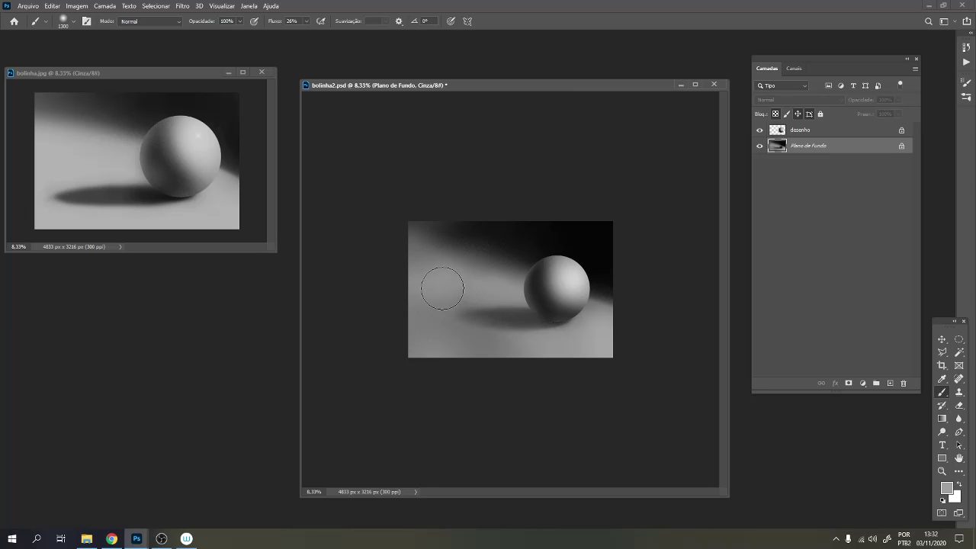
Lighten and even out the floor's left edge and lower left corner with 1500 to 1800 px brushes.
{"action": "key", "text": "bracketright"}
{"action": "key", "text": "bracketright"}
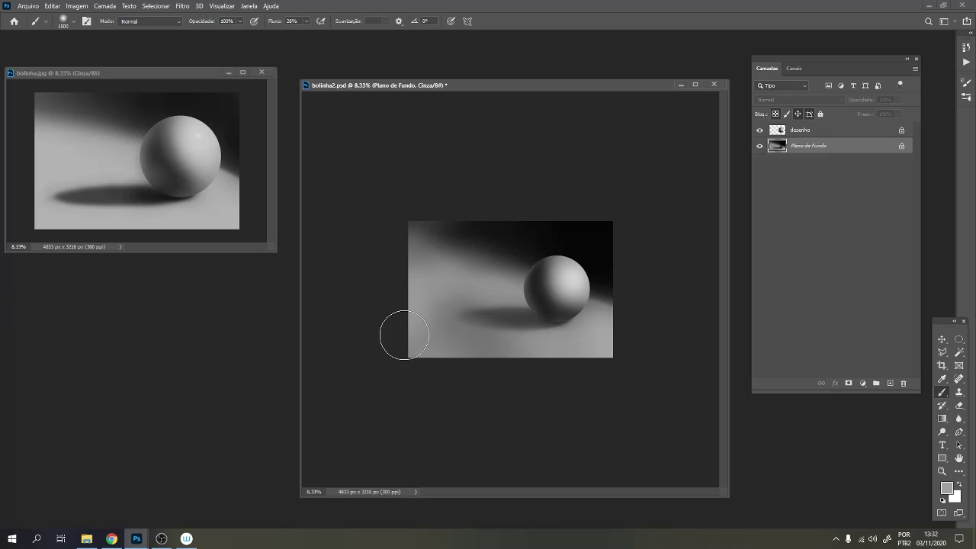
{"action": "key", "text": "bracketright"}
{"action": "key", "text": "bracketright"}
{"action": "key", "text": "bracketright"}
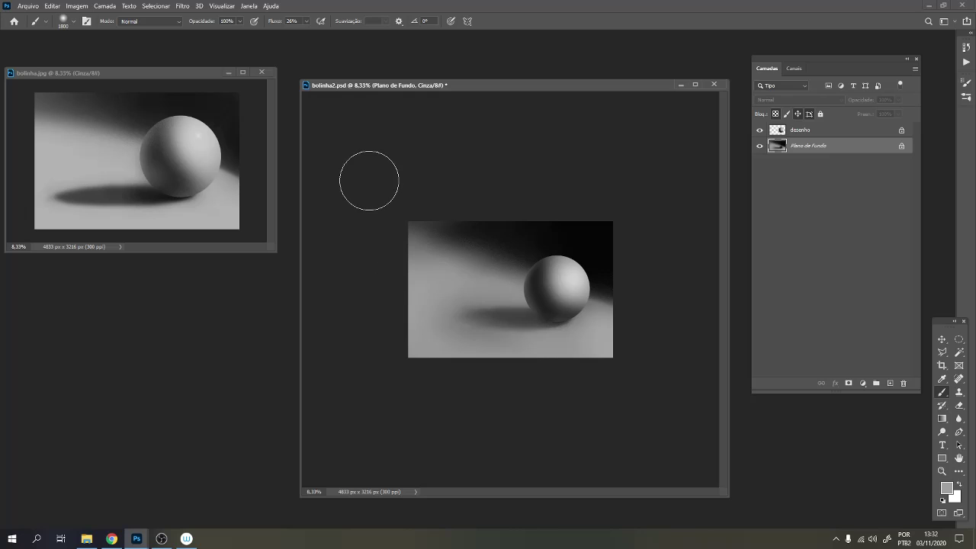
Reduce the brush to 1000 px and lighten the floor below the sphere and its cast shadow.
{"action": "key", "text": "ctrl+plus"}
{"action": "key", "text": "ctrl+minus"}
{"action": "key", "text": "bracketleft"}
{"action": "key", "text": "bracketleft"}
{"action": "key", "text": "bracketleft"}
{"action": "key", "text": "bracketleft"}
{"action": "key", "text": "bracketleft"}
{"action": "key", "text": "bracketleft"}
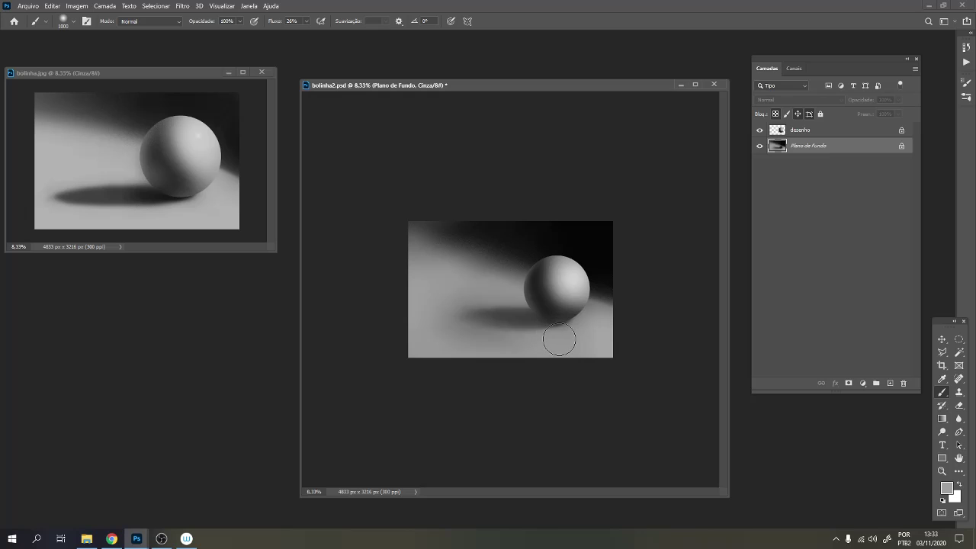
Sample light grey from the sphere and paint a bright patch on the floor beneath it with a 700 px brush.
{"action": "key", "text": "bracketleft"}
{"action": "key", "text": "bracketleft"}
{"action": "key", "text": "bracketleft"}
{"action": "key", "text": "bracketleft"}
{"action": "left_click", "coordinate": [576, 305], "text": "alt"}
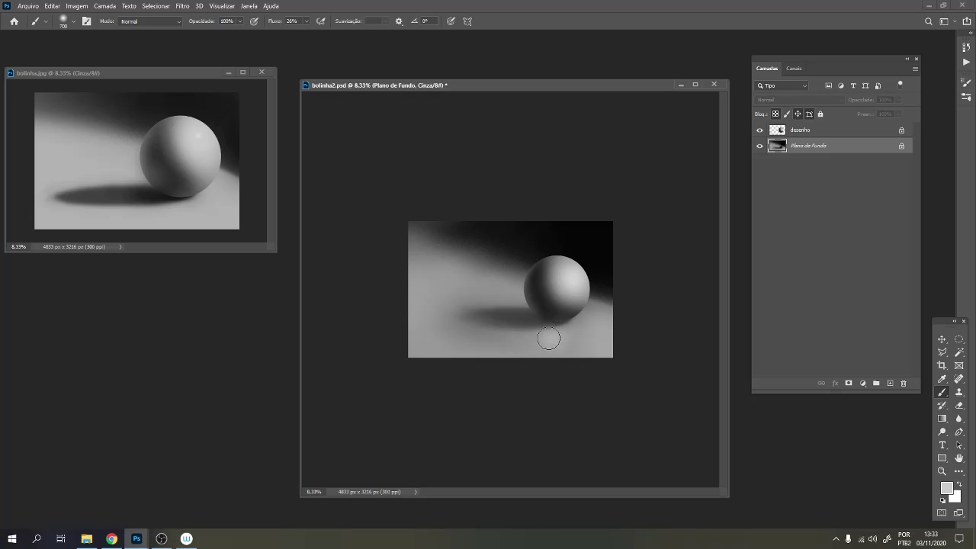
{"action": "mouse_move", "coordinate": [549, 338]}
{"action": "left_mouse_down"}
{"action": "mouse_move", "coordinate": [573, 334]}
{"action": "mouse_move", "coordinate": [549, 345]}
{"action": "left_mouse_up"}
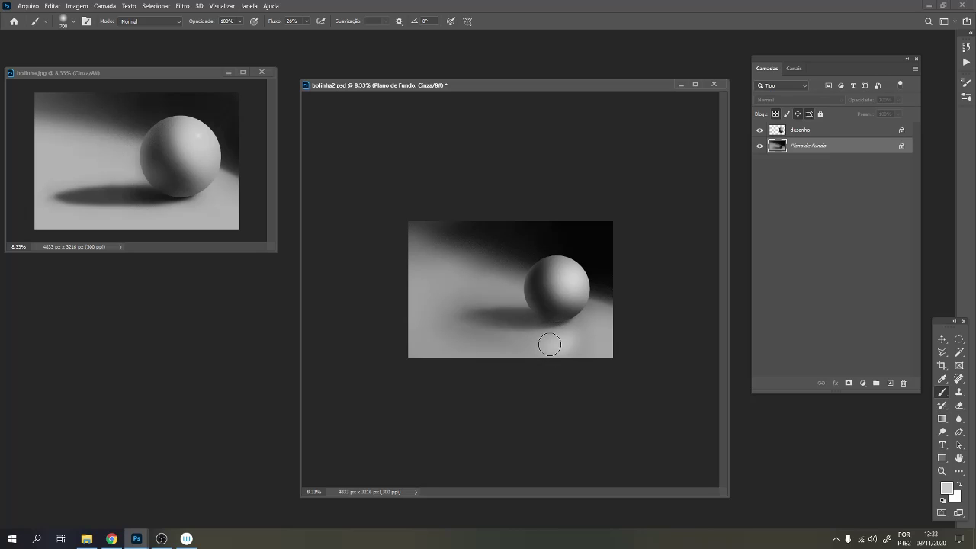
{"action": "key", "text": "ctrl+minus"}
{"action": "mouse_move", "coordinate": [563, 332]}
{"action": "left_mouse_down"}
{"action": "mouse_move", "coordinate": [550, 349]}
{"action": "mouse_move", "coordinate": [565, 343]}
{"action": "left_mouse_up"}
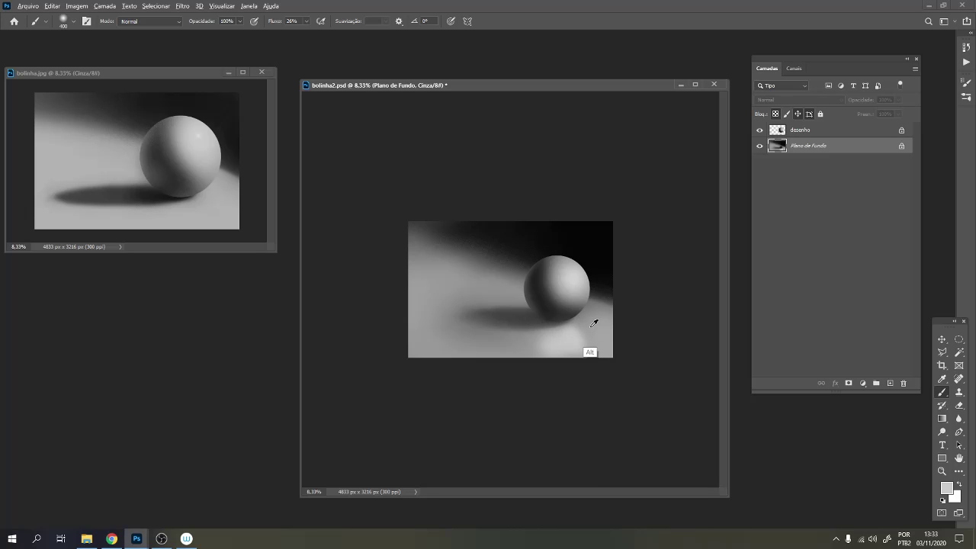
Sample the floor grey right of the sphere and blend the edges of the bright patch with a 400 px brush.
{"action": "left_click", "coordinate": [592, 325], "text": "alt"}
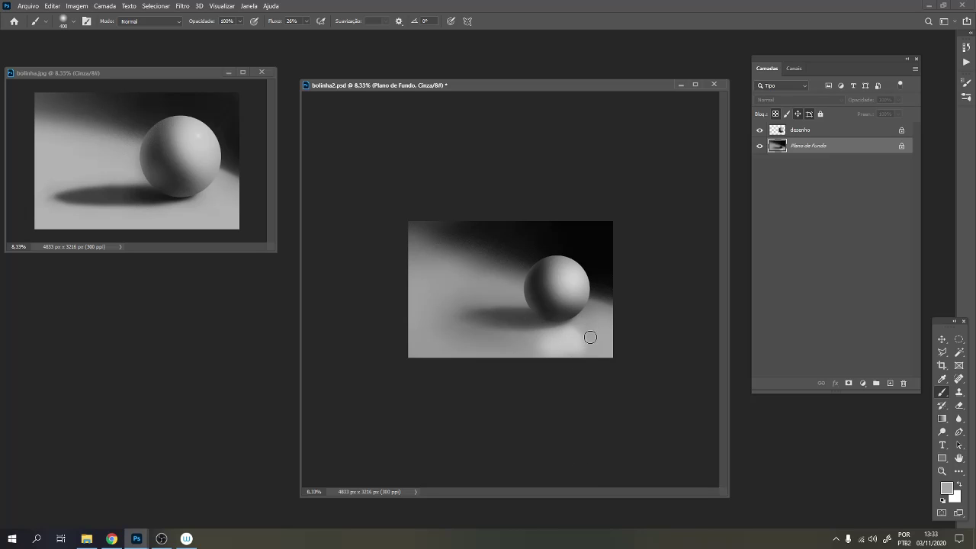
{"action": "left_click", "coordinate": [542, 333]}
Try a stroke along the cast shadow left of the sphere with an enlarged brush.
{"action": "key", "text": "bracketright"}
{"action": "key", "text": "bracketright"}
{"action": "key", "text": "bracketright"}
{"action": "left_click_drag", "start_coordinate": [479, 319], "coordinate": [536, 325]}
{"action": "key", "text": "ctrl+z"}
Sample light grey from the sphere and broaden the bright patch on the floor beneath it with an 1100 px brush.
{"action": "key", "text": "bracketright"}
{"action": "key", "text": "bracketright"}
{"action": "key", "text": "bracketright"}
{"action": "key", "text": "bracketright"}
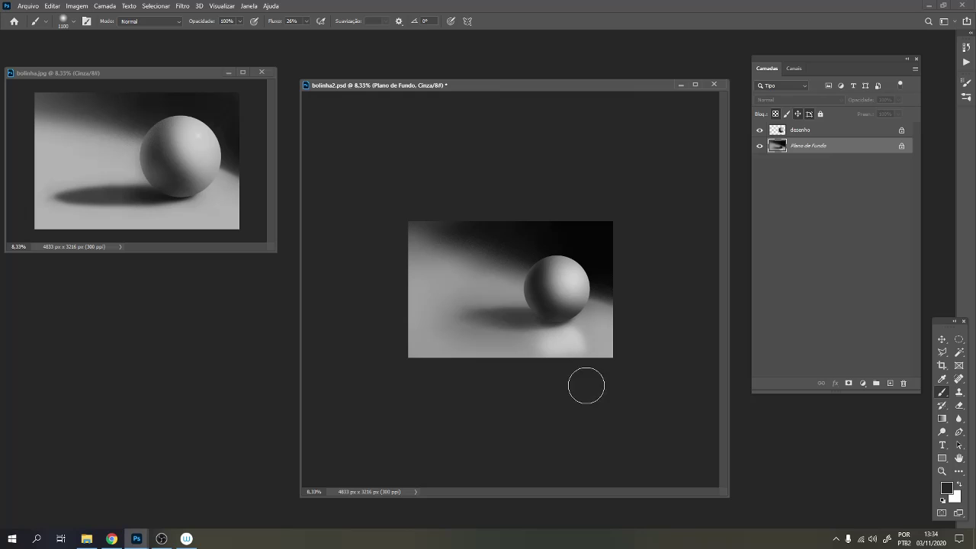
{"action": "key", "text": "alt"}
{"action": "left_click", "coordinate": [568, 284], "text": "alt"}
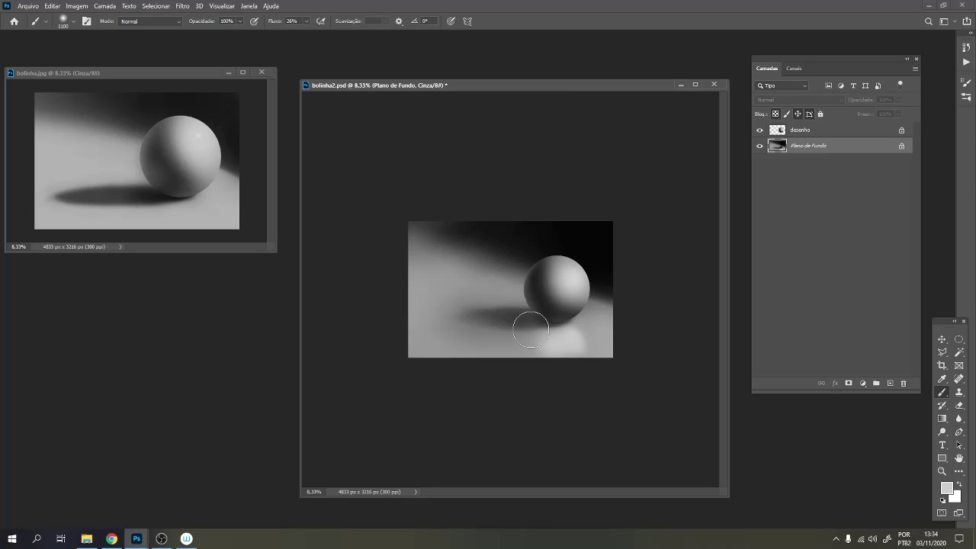
{"action": "key", "text": "alt"}
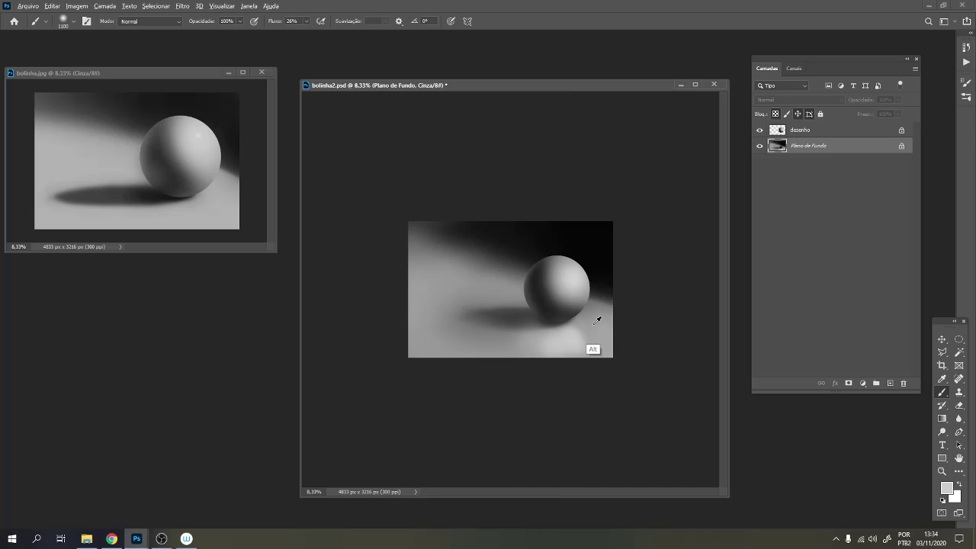
{"action": "key", "text": "ctrl"}
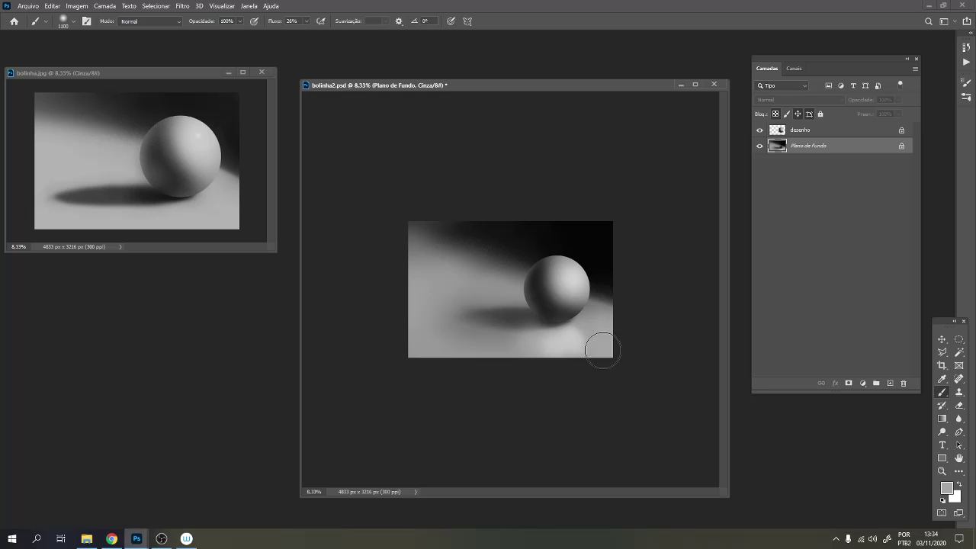
Set the brush to 1000 px and paint sampled mid grey along the sphere's lower-left edge on the desenho layer.
{"action": "key", "text": "bracketleft"}
{"action": "key", "text": "bracketleft"}
{"action": "key", "text": "bracketleft"}
{"action": "key", "text": "bracketleft"}
{"action": "key", "text": "d"}
{"action": "key", "text": "bracketright"}
{"action": "key", "text": "bracketright"}
{"action": "key", "text": "bracketright"}
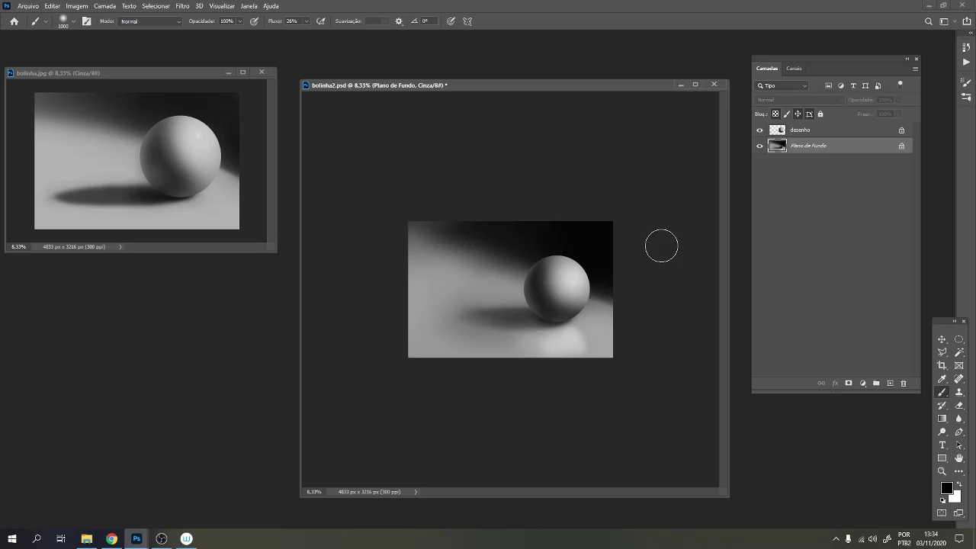
{"action": "left_click", "coordinate": [808, 131]}
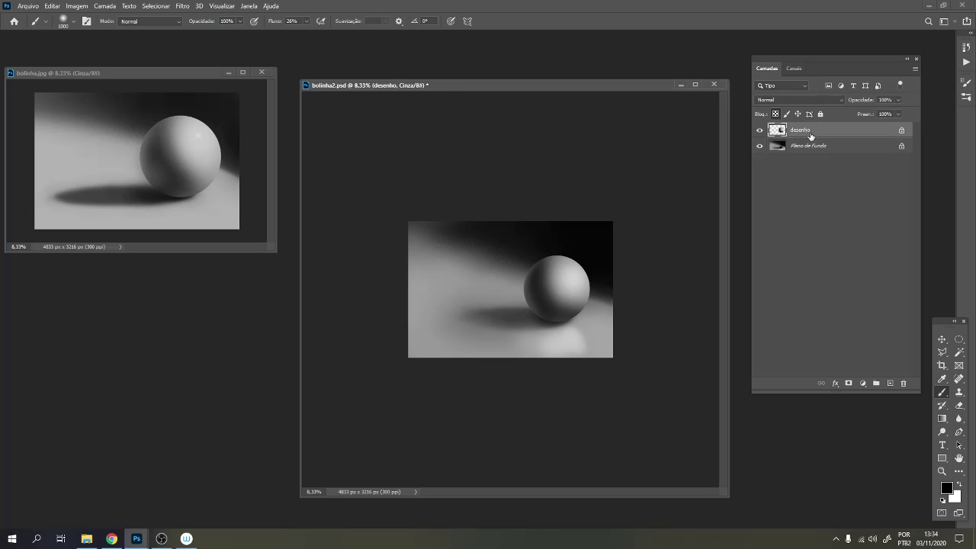
{"action": "left_click", "coordinate": [504, 282], "text": "alt"}
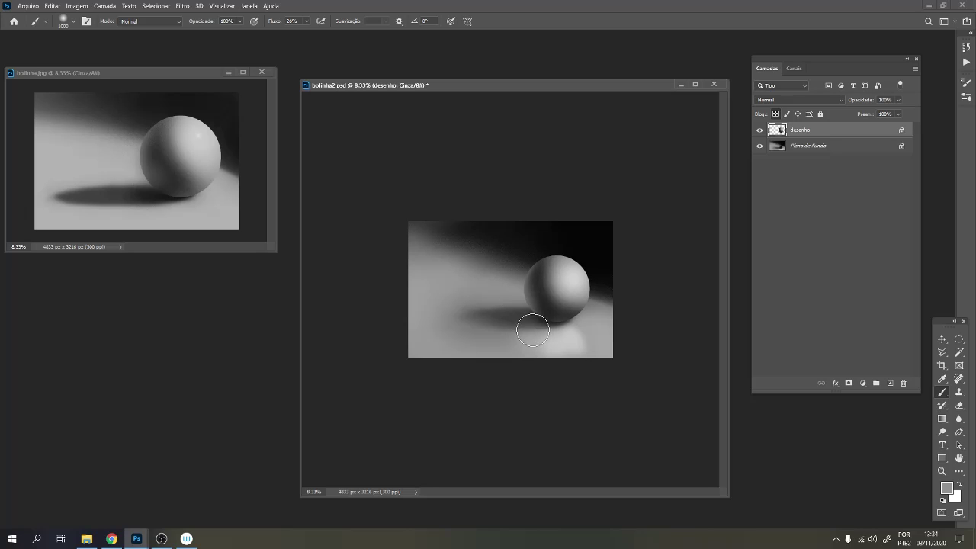
Sample tones from the sphere and the bright floor to paint reflected light along the sphere's lower-right edge.
{"action": "left_click", "coordinate": [542, 286], "text": "alt"}
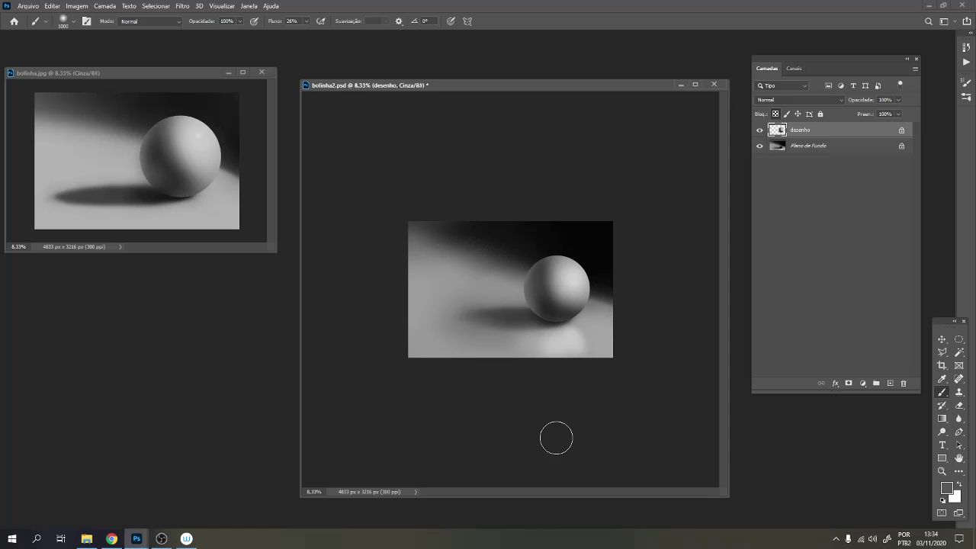
{"action": "left_click", "coordinate": [581, 328], "text": "alt"}
{"action": "mouse_move", "coordinate": [577, 323]}
{"action": "left_mouse_down"}
{"action": "mouse_move", "coordinate": [594, 327]}
{"action": "mouse_move", "coordinate": [596, 314]}
{"action": "left_mouse_up"}
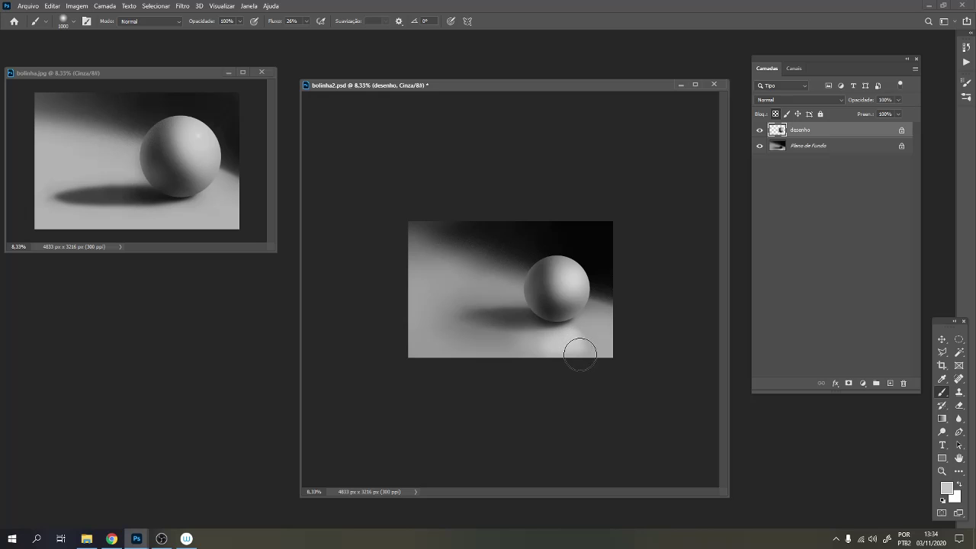
Switch to the Plano de Fundo layer and soften the bright patch beneath the sphere with the sampled light grey.
{"action": "left_click", "coordinate": [807, 146]}
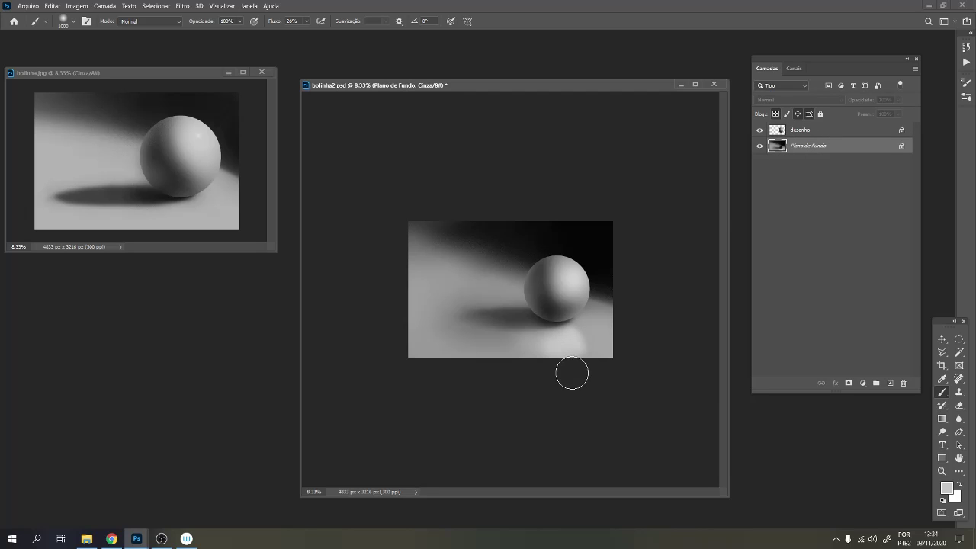
{"action": "key", "text": "ctrl+minus"}
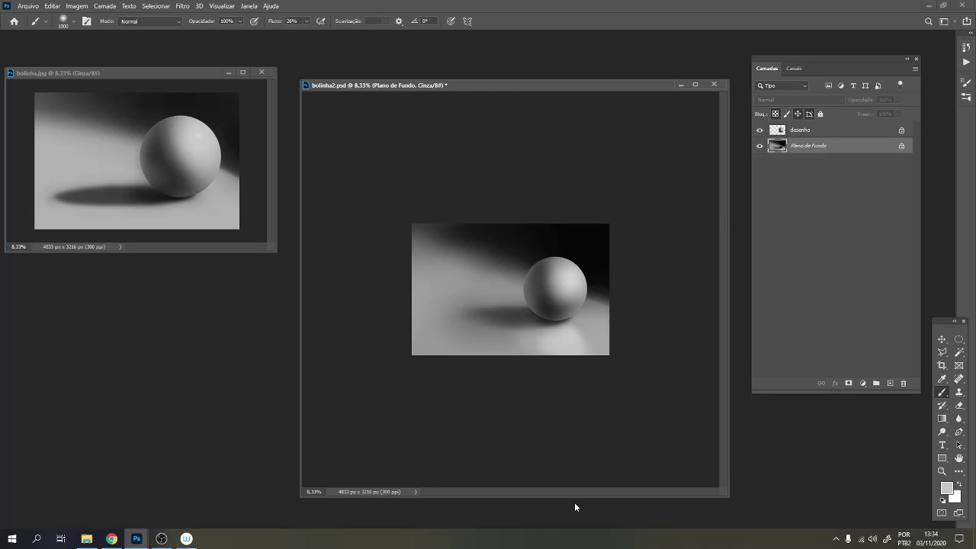
{"action": "key", "text": "ctrl+plus"}
{"action": "key", "text": "ctrl+plus"}
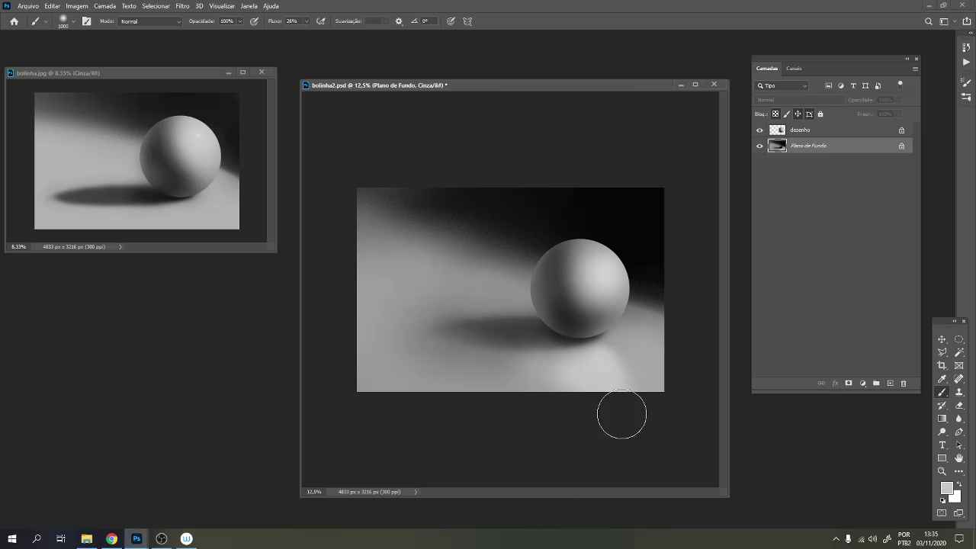
Brighten the lit right side of the sphere on the desenho layer with a 1300 px white brush.
{"action": "left_click", "coordinate": [820, 131]}
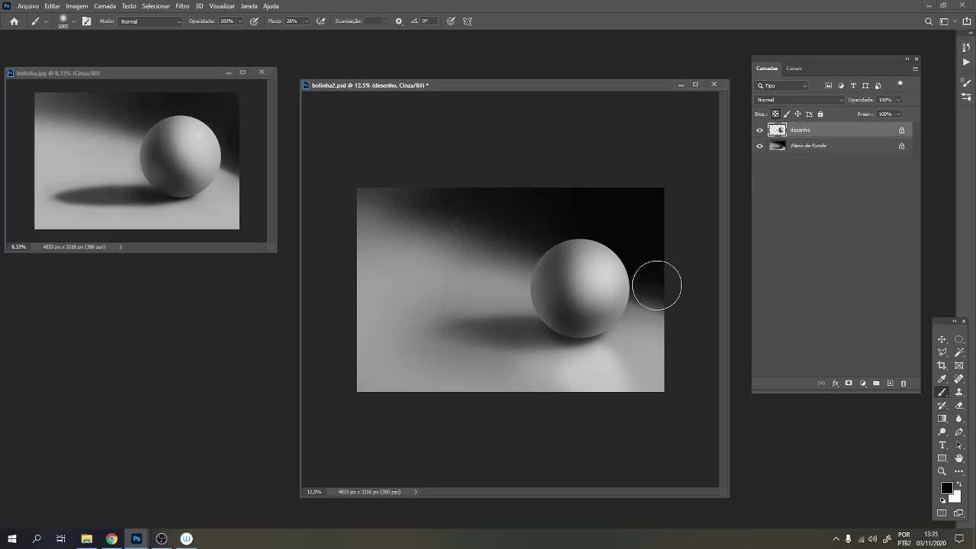
{"action": "key", "text": "d"}
{"action": "key", "text": "x"}
{"action": "key", "text": "bracketleft"}
{"action": "key", "text": "bracketleft"}
{"action": "key", "text": "bracketleft"}
{"action": "key", "text": "bracketleft"}
{"action": "key", "text": "bracketleft"}
{"action": "key", "text": "bracketleft"}
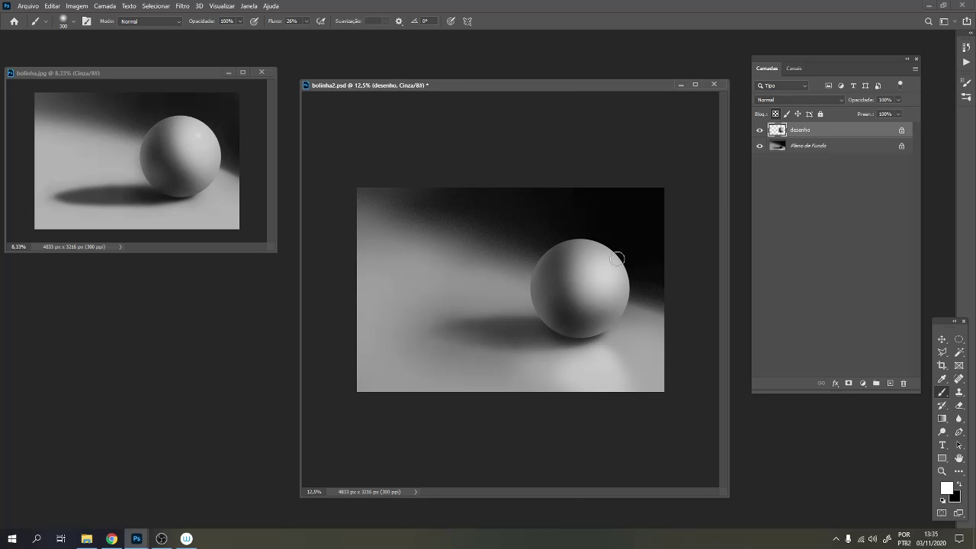
{"action": "key", "text": "bracketright"}
{"action": "key", "text": "bracketright"}
{"action": "key", "text": "bracketright"}
{"action": "key", "text": "bracketright"}
{"action": "key", "text": "bracketright"}
{"action": "key", "text": "bracketright"}
{"action": "key", "text": "bracketright"}
{"action": "left_click", "coordinate": [606, 273]}
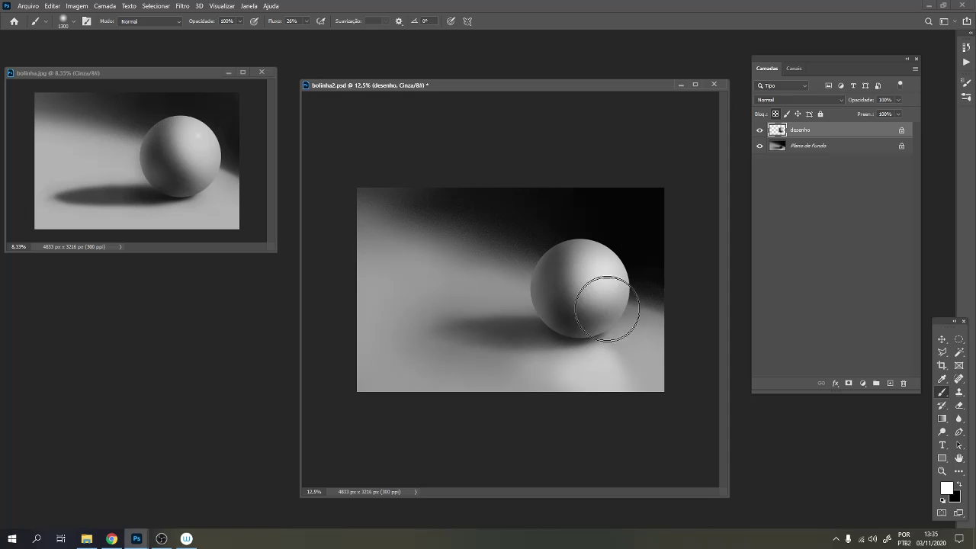
Reduce the brush to 50 px and dab a small white specular highlight on the sphere's upper right.
{"action": "key", "text": "bracketleft"}
{"action": "key", "text": "bracketleft"}
{"action": "key", "text": "bracketleft"}
{"action": "key", "text": "bracketleft"}
{"action": "key", "text": "bracketleft"}
{"action": "key", "text": "bracketleft"}
{"action": "key", "text": "bracketleft"}
{"action": "key", "text": "bracketleft"}
{"action": "key", "text": "bracketleft"}
{"action": "key", "text": "bracketleft"}
{"action": "key", "text": "bracketleft"}
{"action": "key", "text": "bracketleft"}
{"action": "key", "text": "bracketleft"}
{"action": "key", "text": "bracketleft"}
{"action": "key", "text": "bracketleft"}
{"action": "key", "text": "bracketleft"}
{"action": "key", "text": "bracketleft"}
{"action": "key", "text": "bracketleft"}
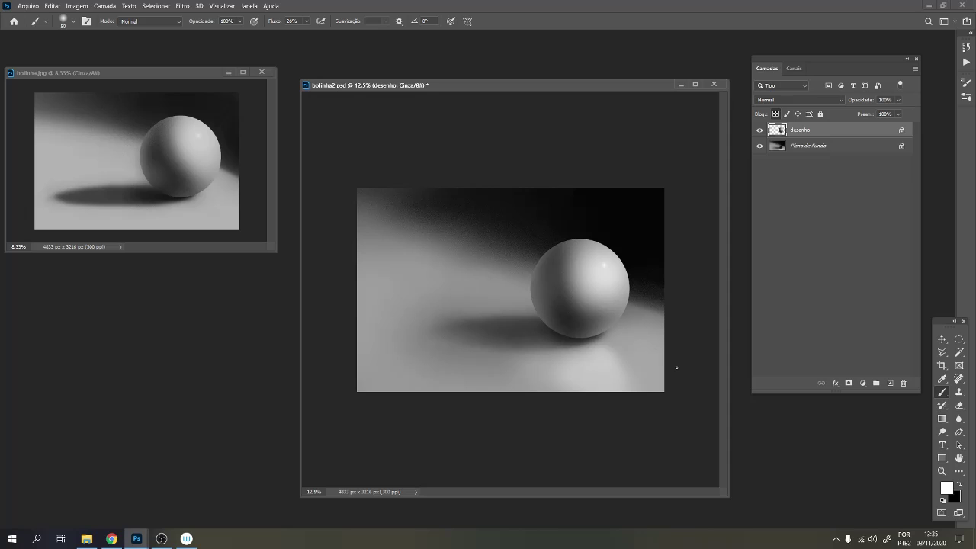
Enlarge the brush to 600 px and add a soft white glow around the sphere's highlight.
{"action": "key", "text": "bracketright"}
{"action": "key", "text": "bracketright"}
{"action": "key", "text": "bracketright"}
{"action": "key", "text": "bracketright"}
{"action": "key", "text": "bracketright"}
{"action": "key", "text": "bracketright"}
{"action": "key", "text": "bracketright"}
{"action": "key", "text": "bracketright"}
{"action": "key", "text": "bracketright"}
Review the painting enlarged in full-screen mode and bring the OBS window forward.
{"action": "key", "text": "ctrl+minus"}
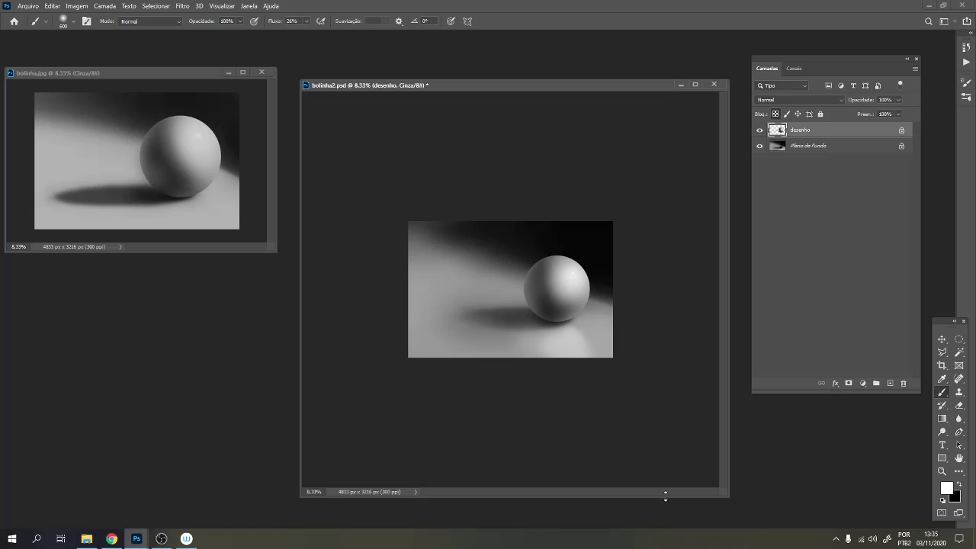
{"action": "key", "text": "f"}
{"action": "key", "text": "ctrl+plus"}
{"action": "key", "text": "ctrl+plus"}
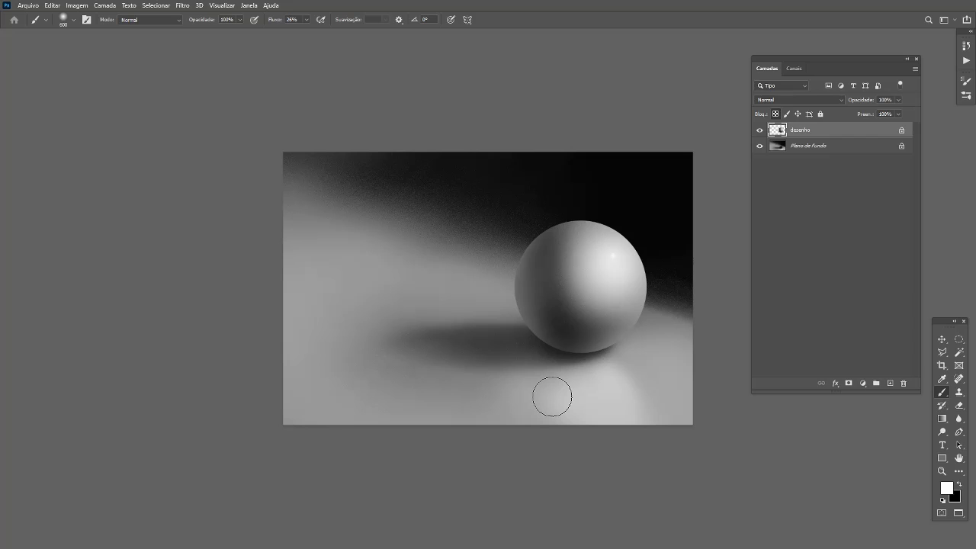
{"action": "key", "text": "f"}
{"action": "key", "text": "f"}
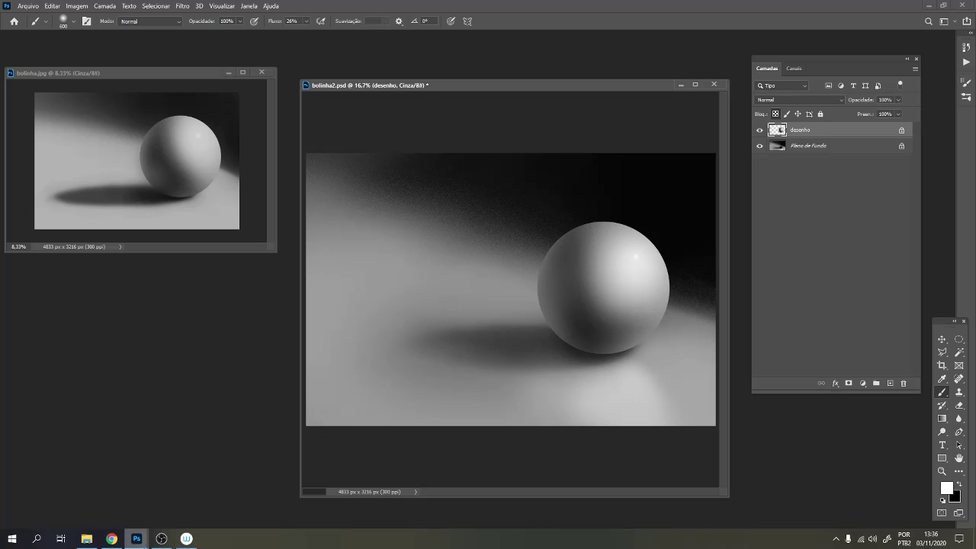
{"action": "left_click", "coordinate": [167, 540]}
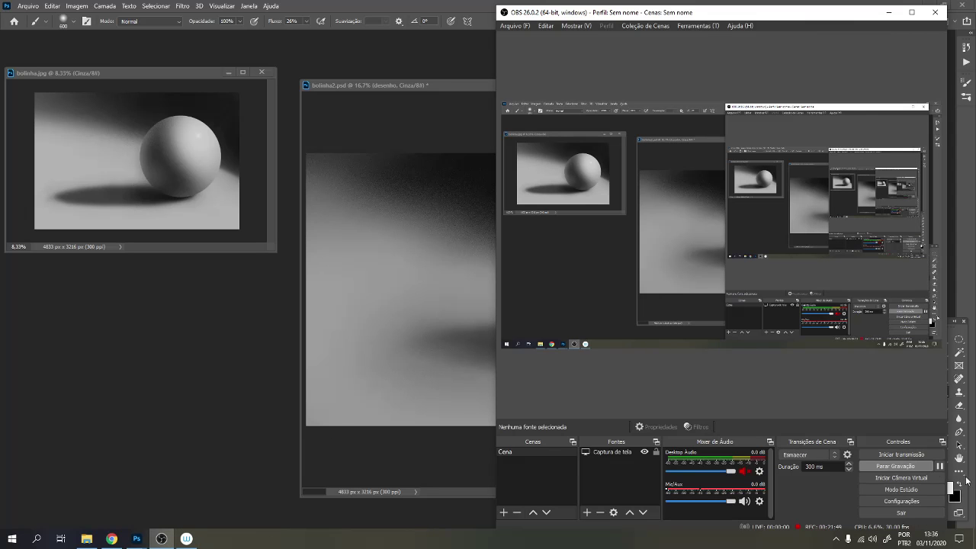